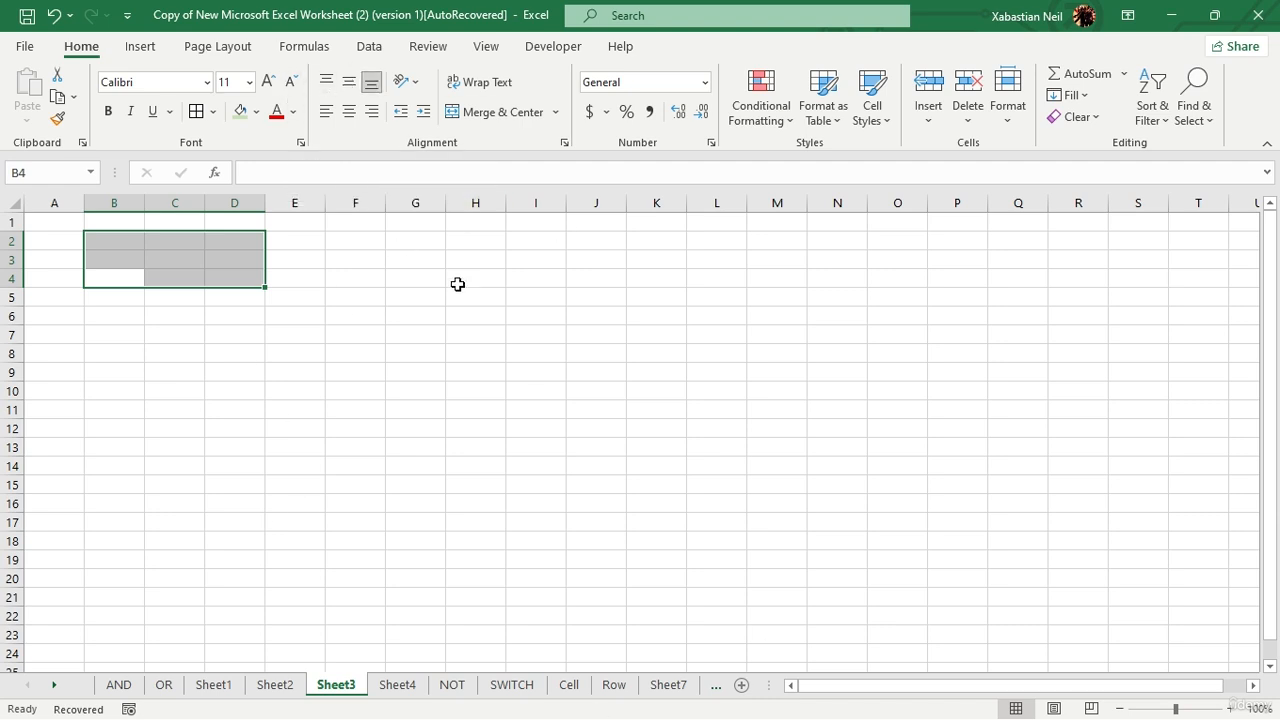
- Switch Sheet3 to the Page Layout view so column sizes are handled in inches
left_click_drag(457, 284, 415, 260)
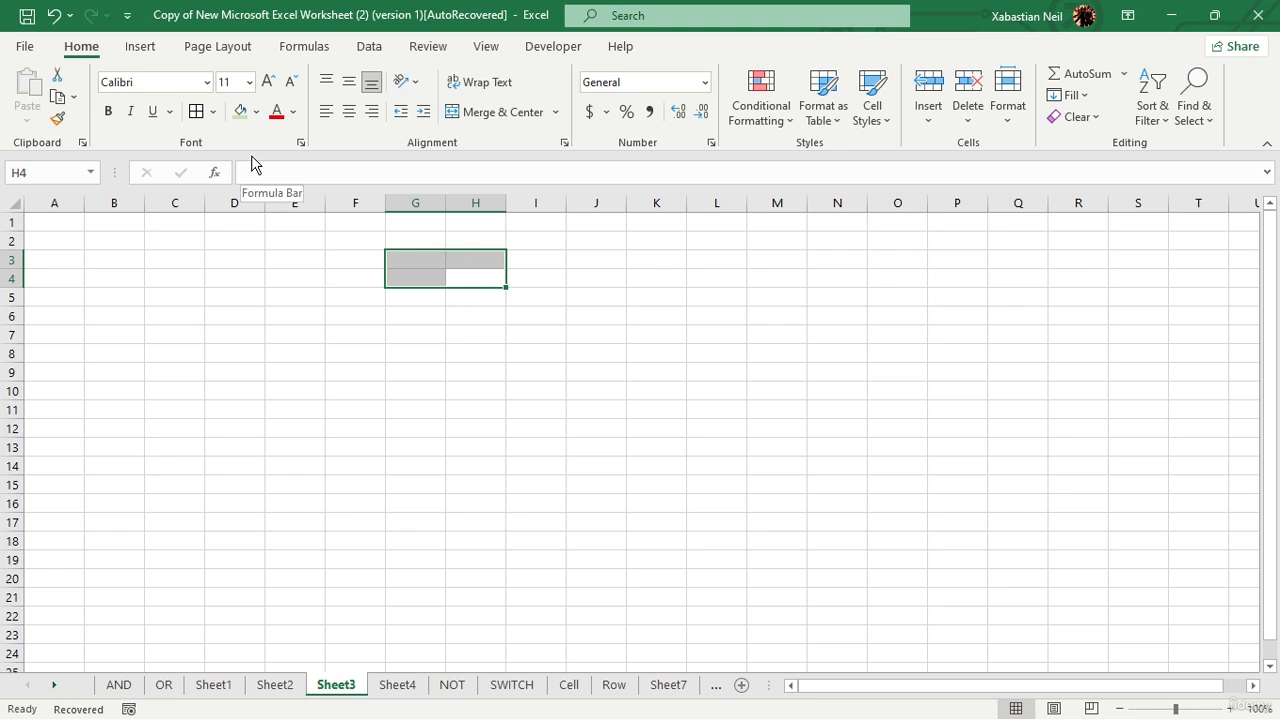
left_click(485, 47)
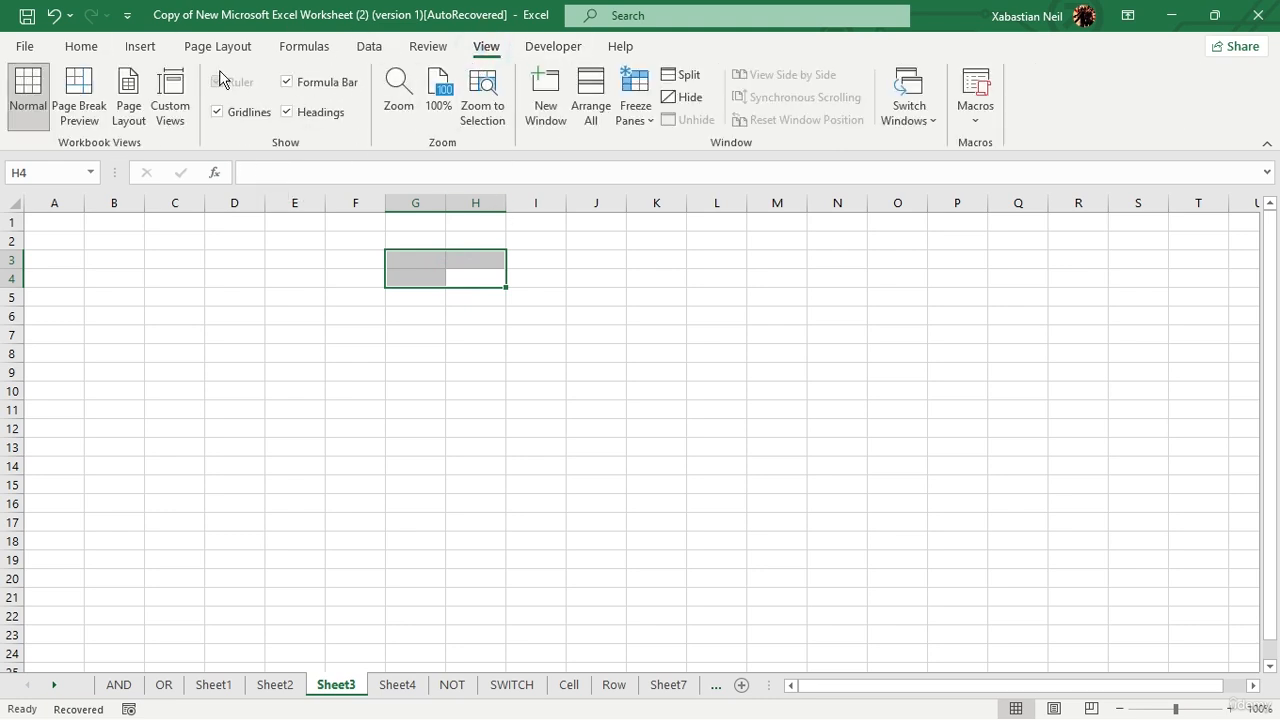
left_click(130, 84)
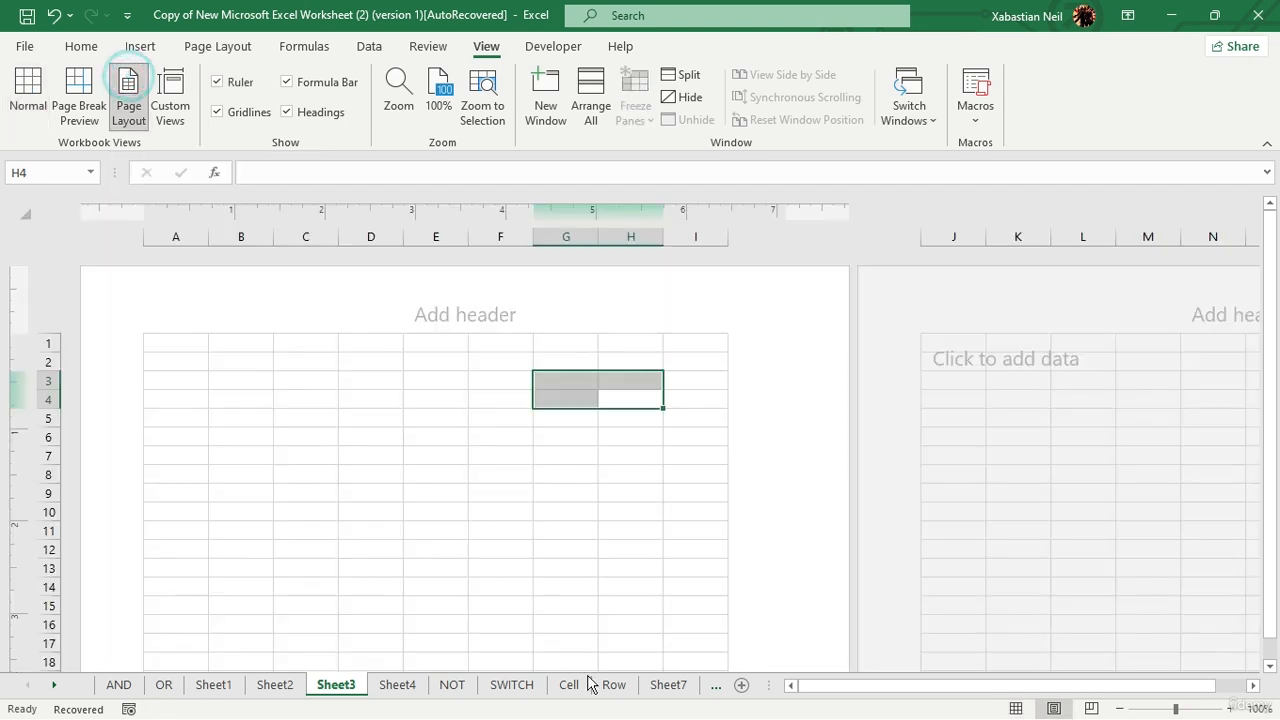
scroll(338, 425, "down", 3)
scroll(390, 472, "up", 3)
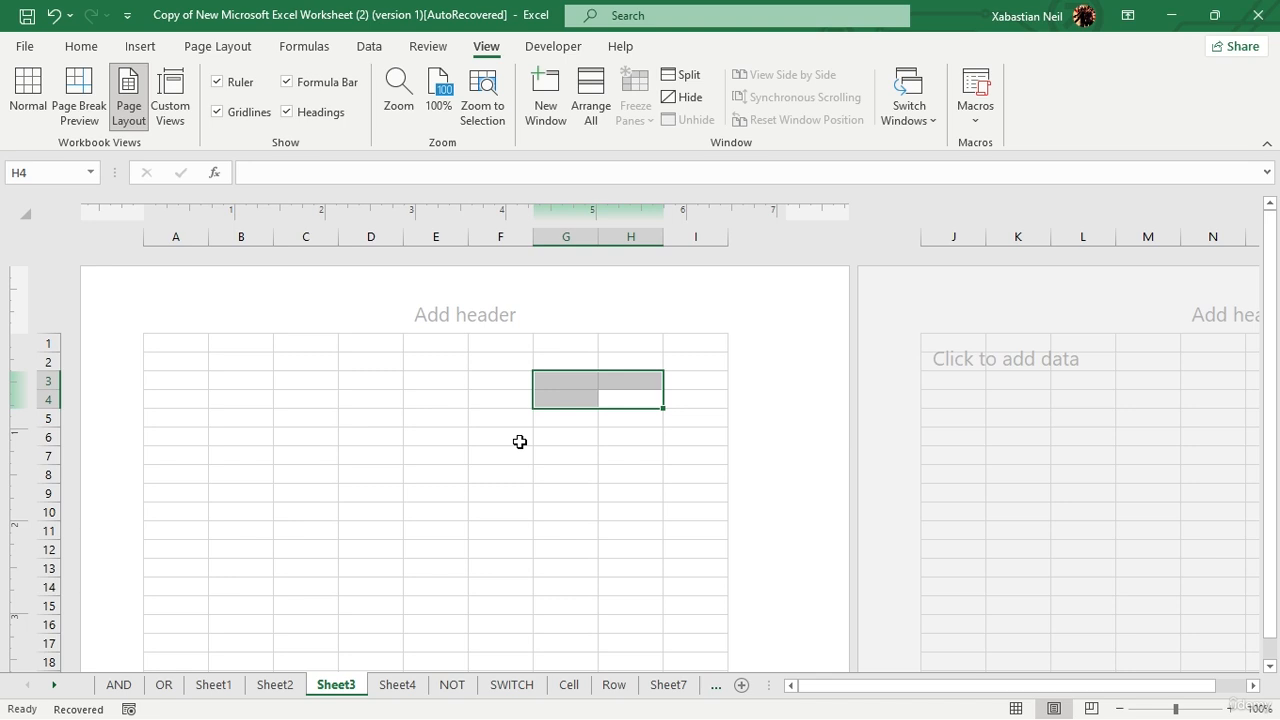
left_click(243, 237, "ctrl")
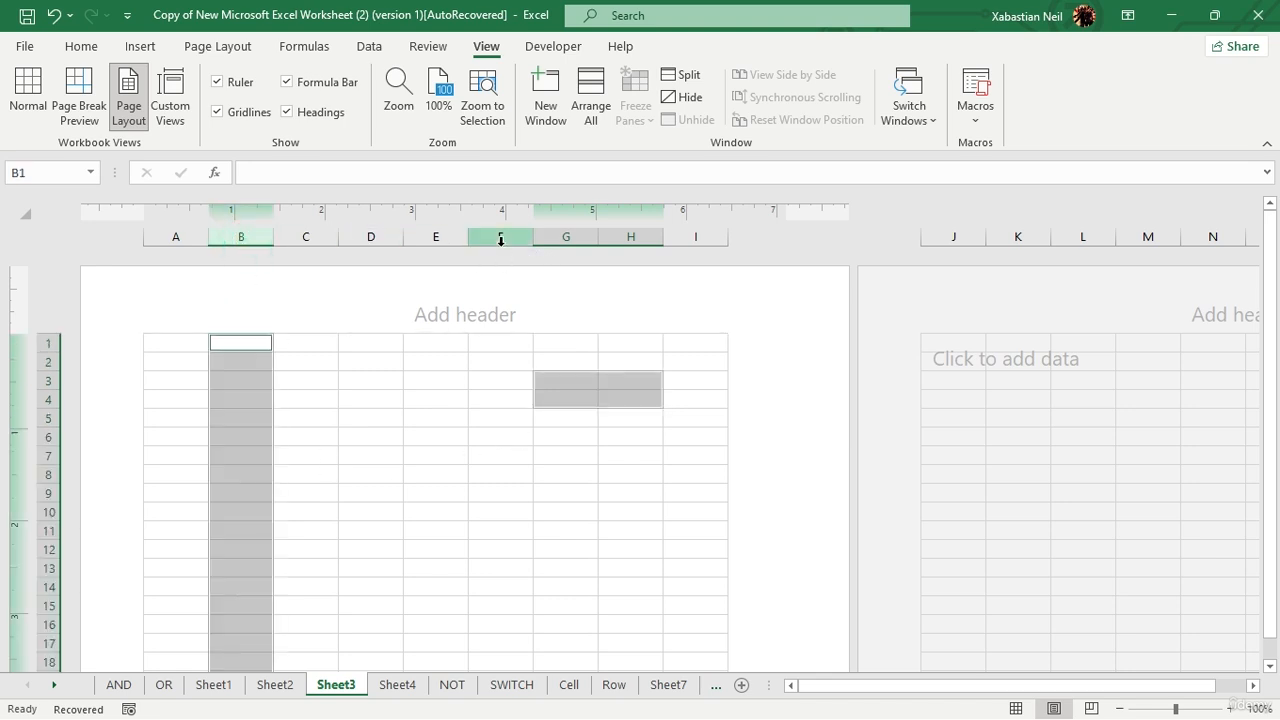
left_click(501, 240, "ctrl")
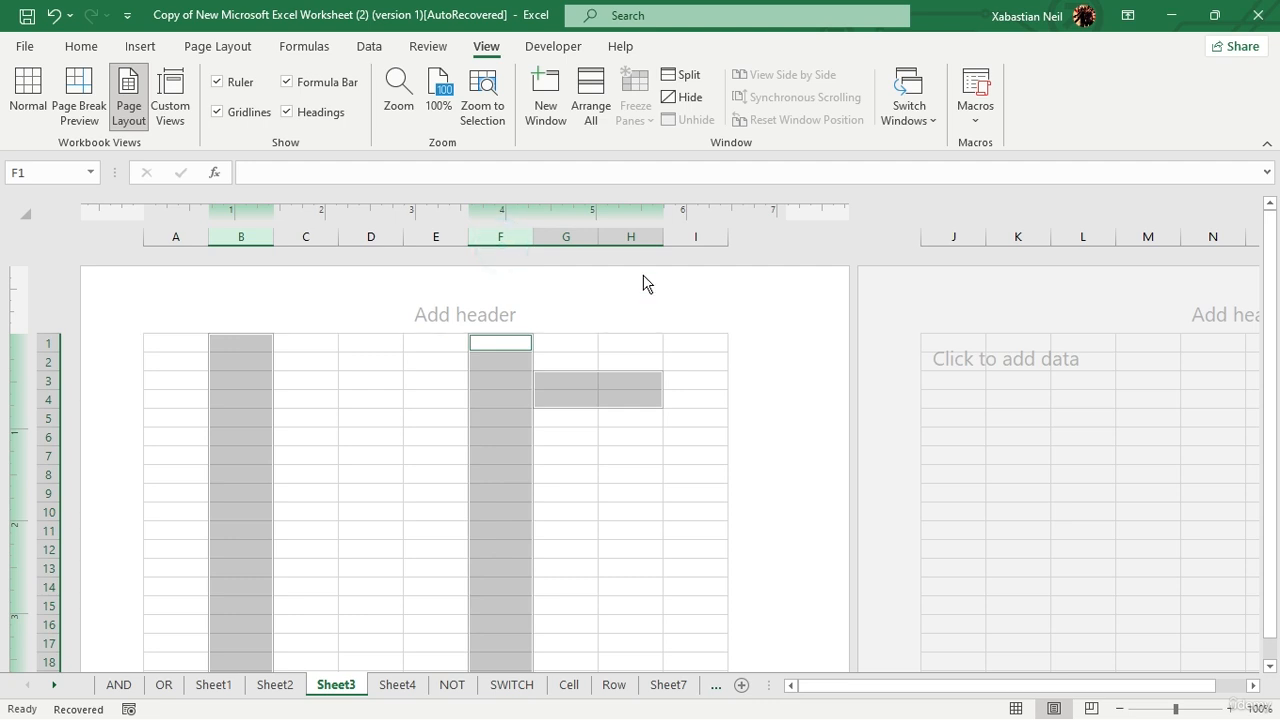
left_click(556, 575)
left_click(240, 236, "ctrl")
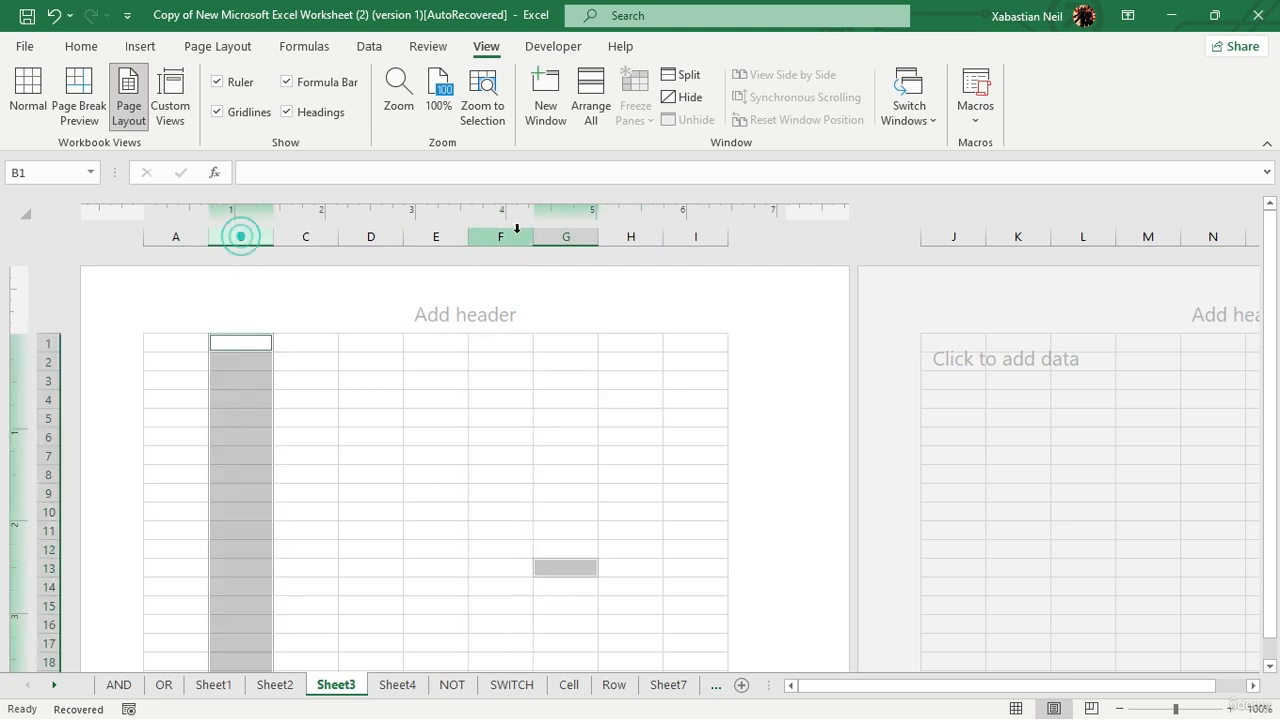
left_click(506, 236, "ctrl")
left_click(612, 380)
left_click(503, 343)
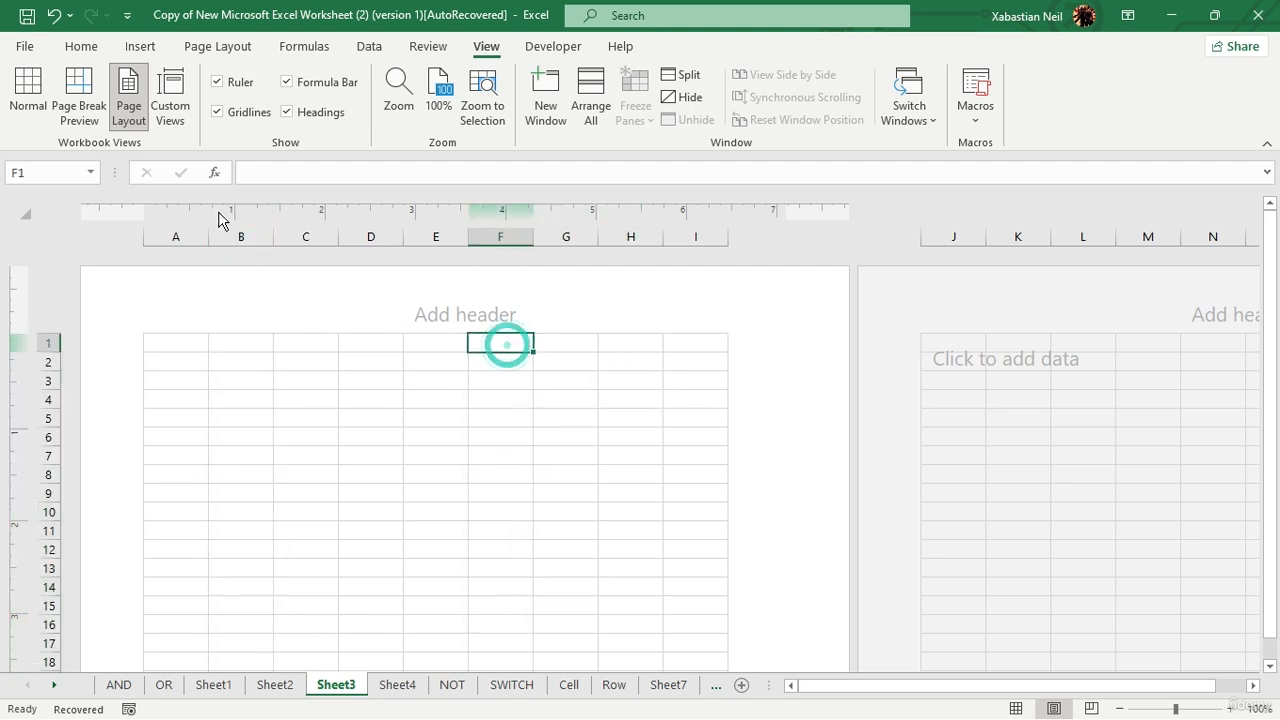
- Select columns B and F together and set their column width to 0.45 inches
left_click(247, 233, "ctrl")
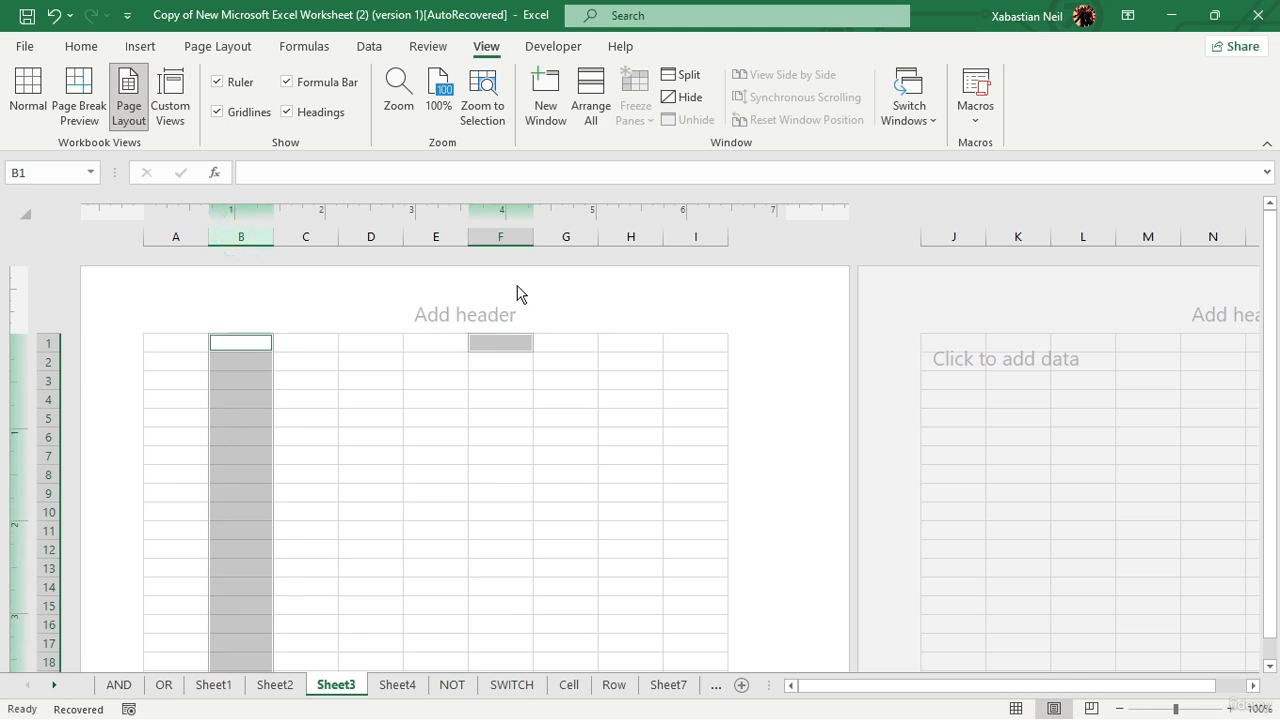
left_click(508, 240, "ctrl")
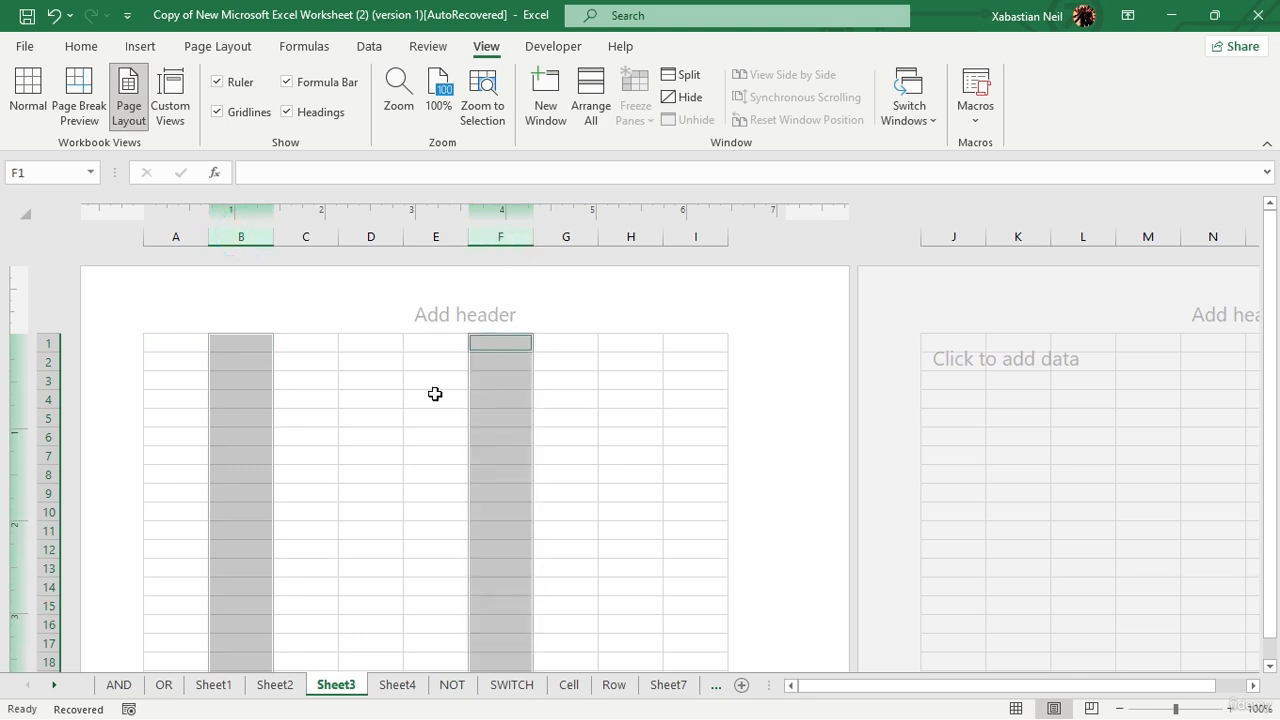
right_click(506, 240)
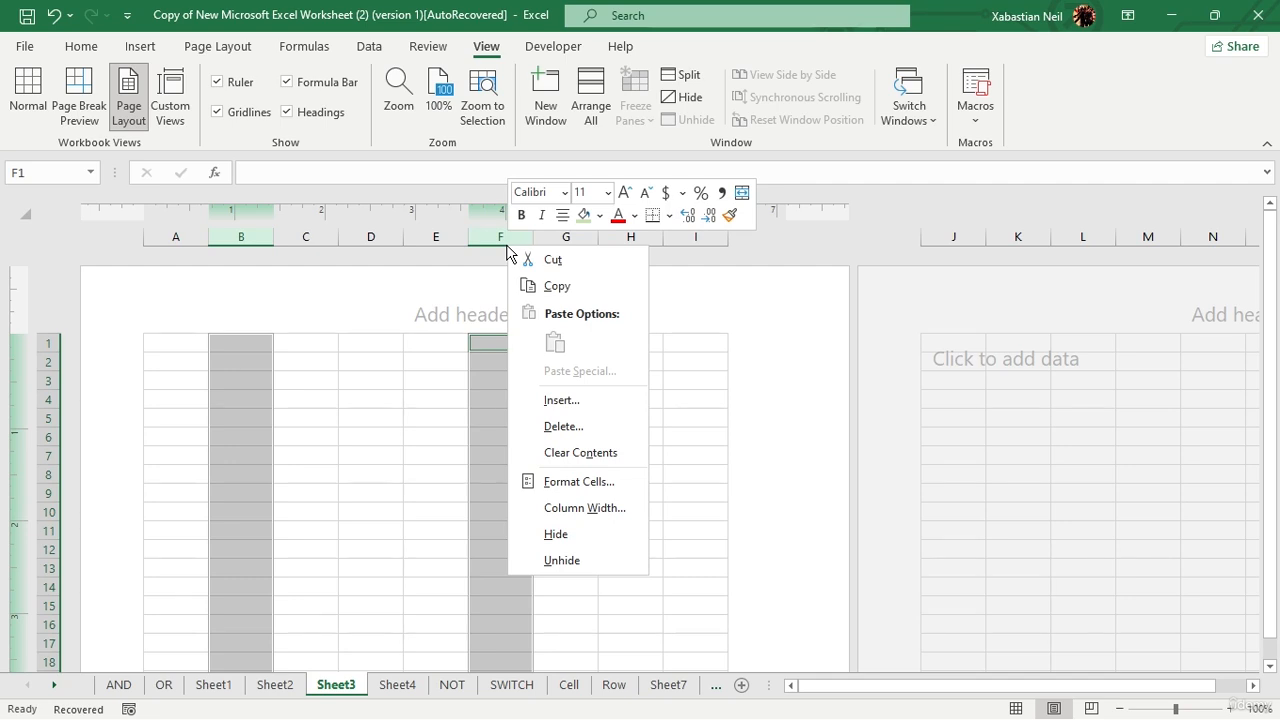
left_click(591, 514)
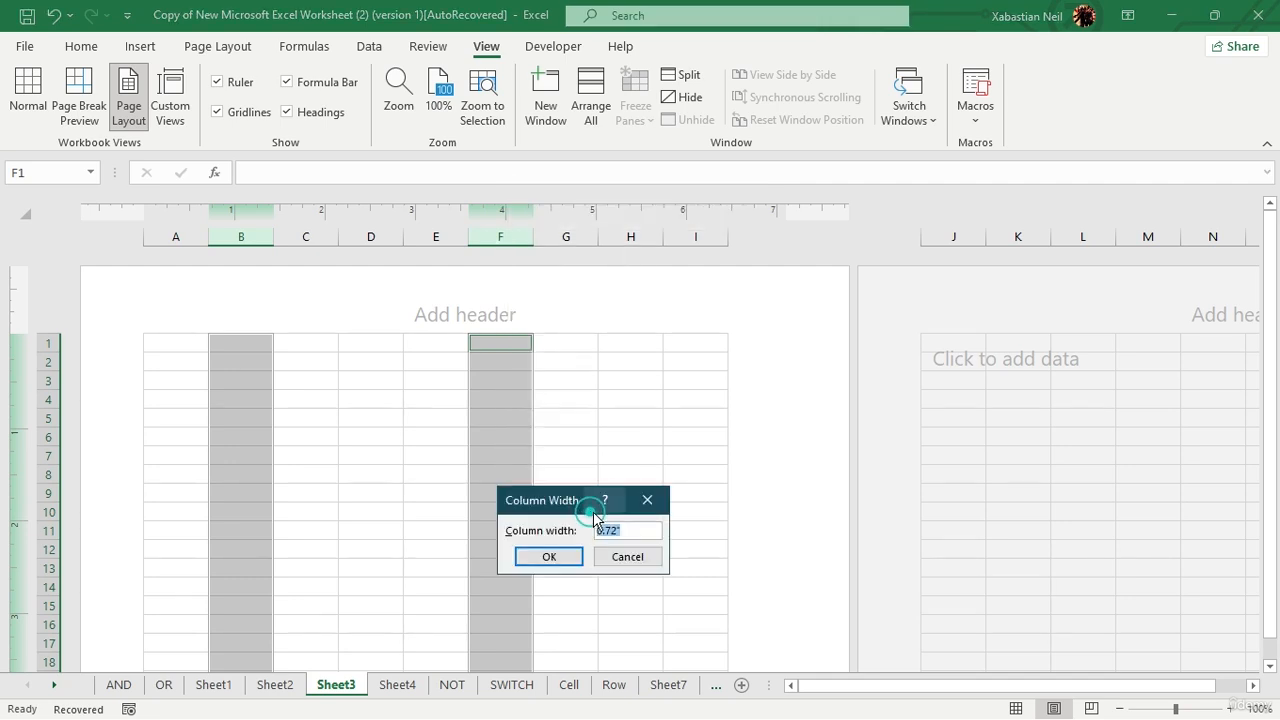
left_click(617, 528)
key("BackSpace")
key("BackSpace")
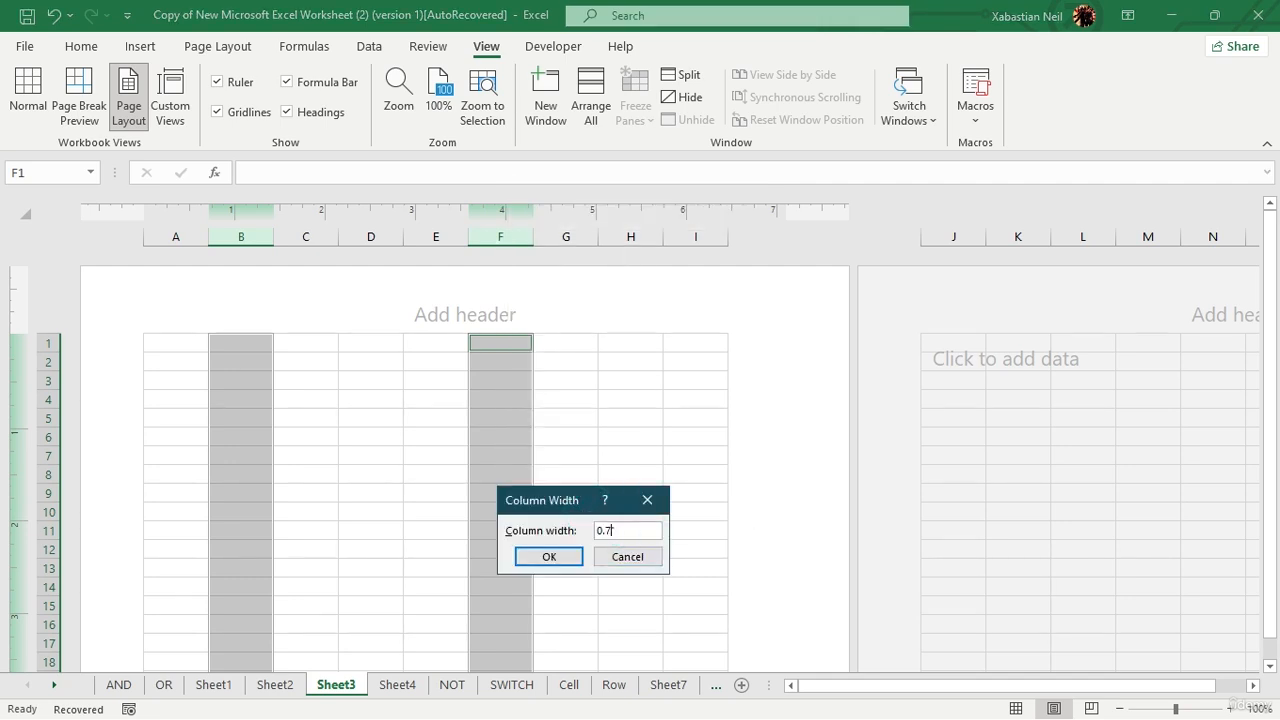
type("45")
key("Return")
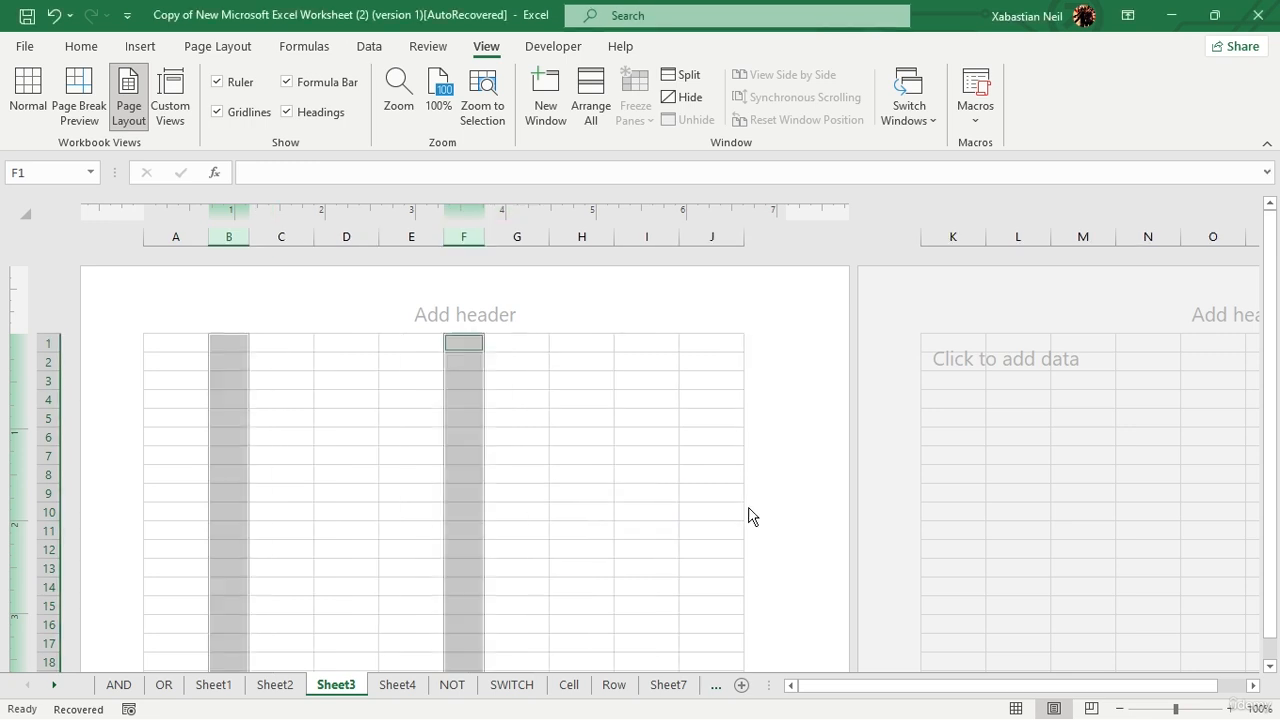
left_click(286, 236, "ctrl")
left_click(340, 237, "ctrl")
left_click(412, 230, "ctrl")
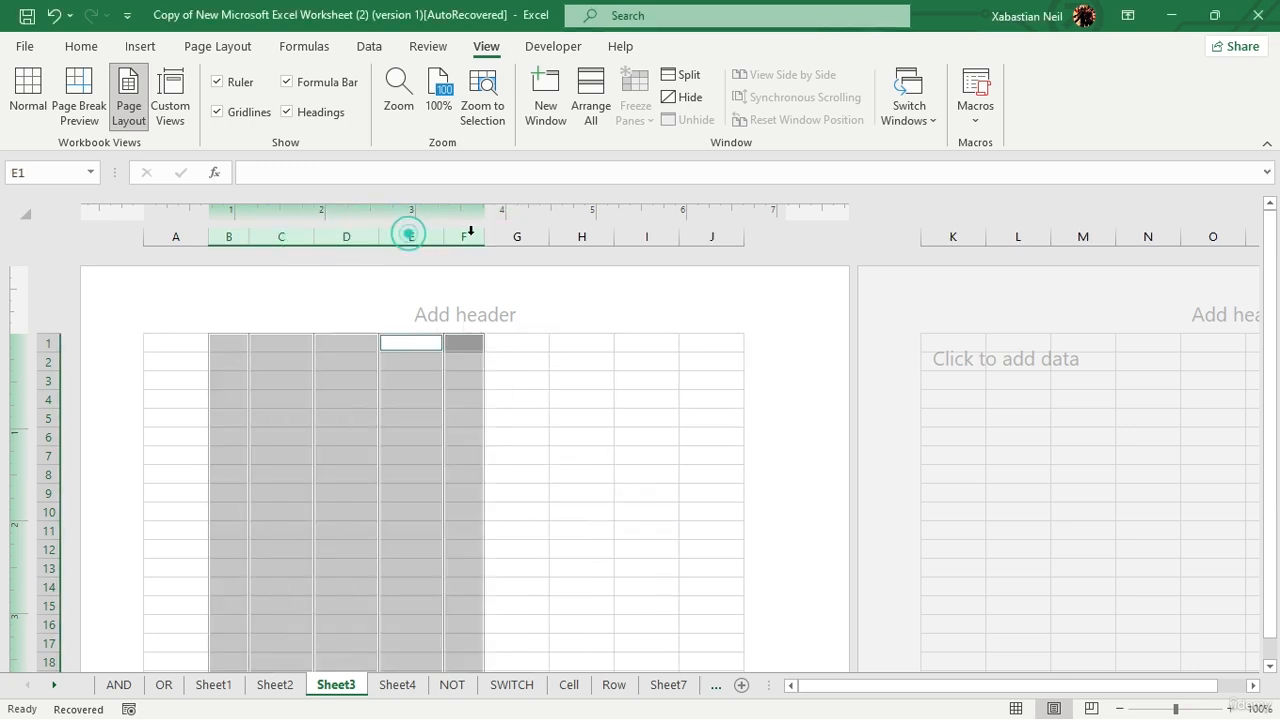
left_click(480, 416)
left_click(430, 363)
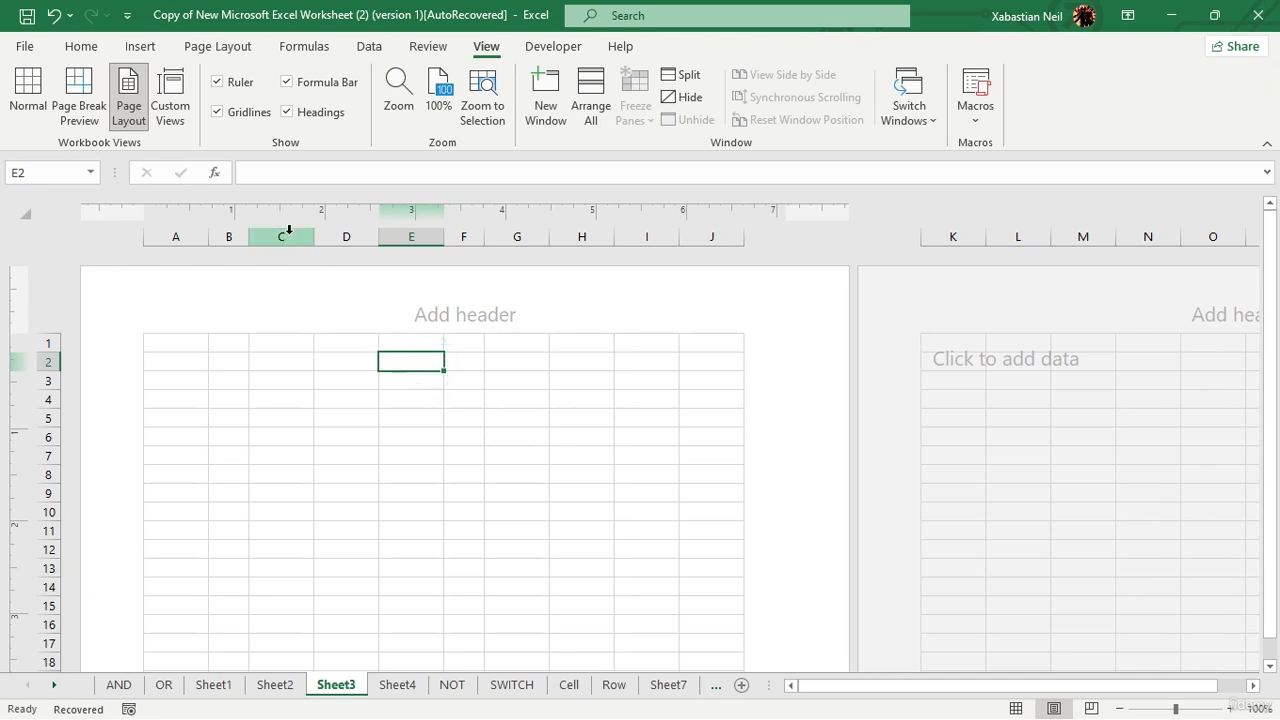
- Select columns C, D and E together and set their column width to 1.72 inches
left_click(283, 236, "ctrl")
left_click(335, 237, "ctrl")
left_click(407, 235, "ctrl")
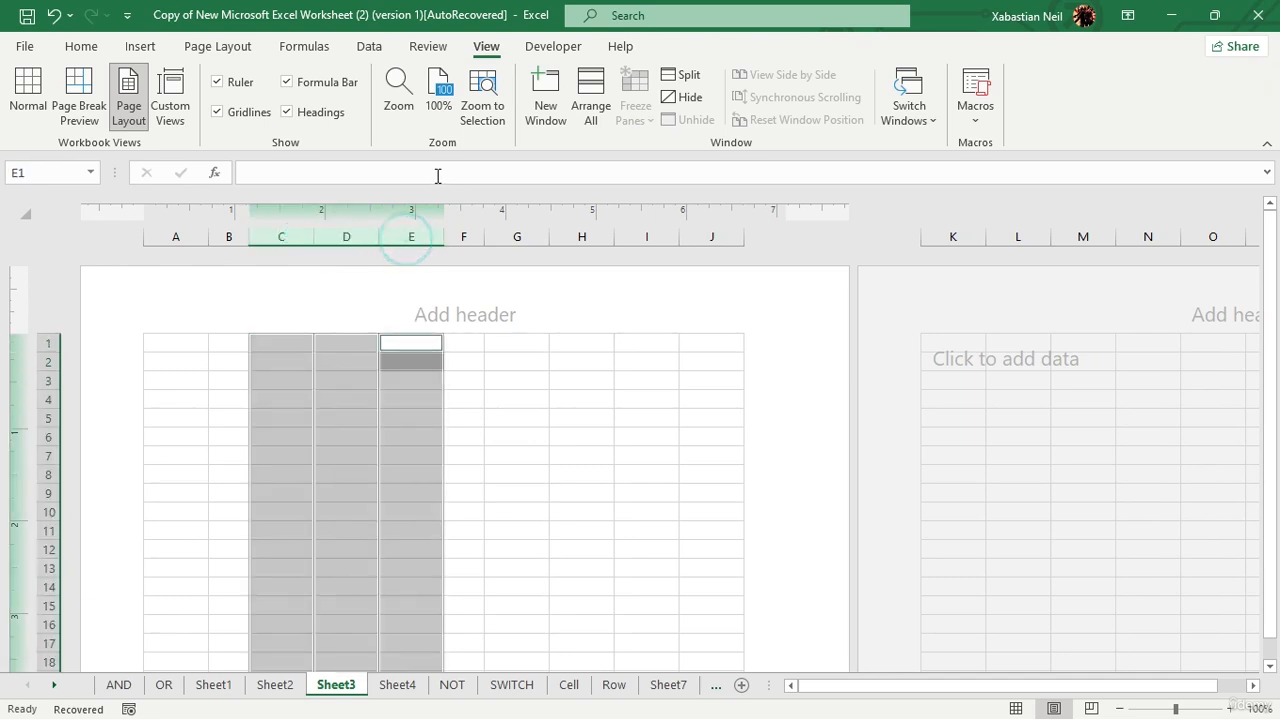
right_click(408, 236)
left_click(488, 503)
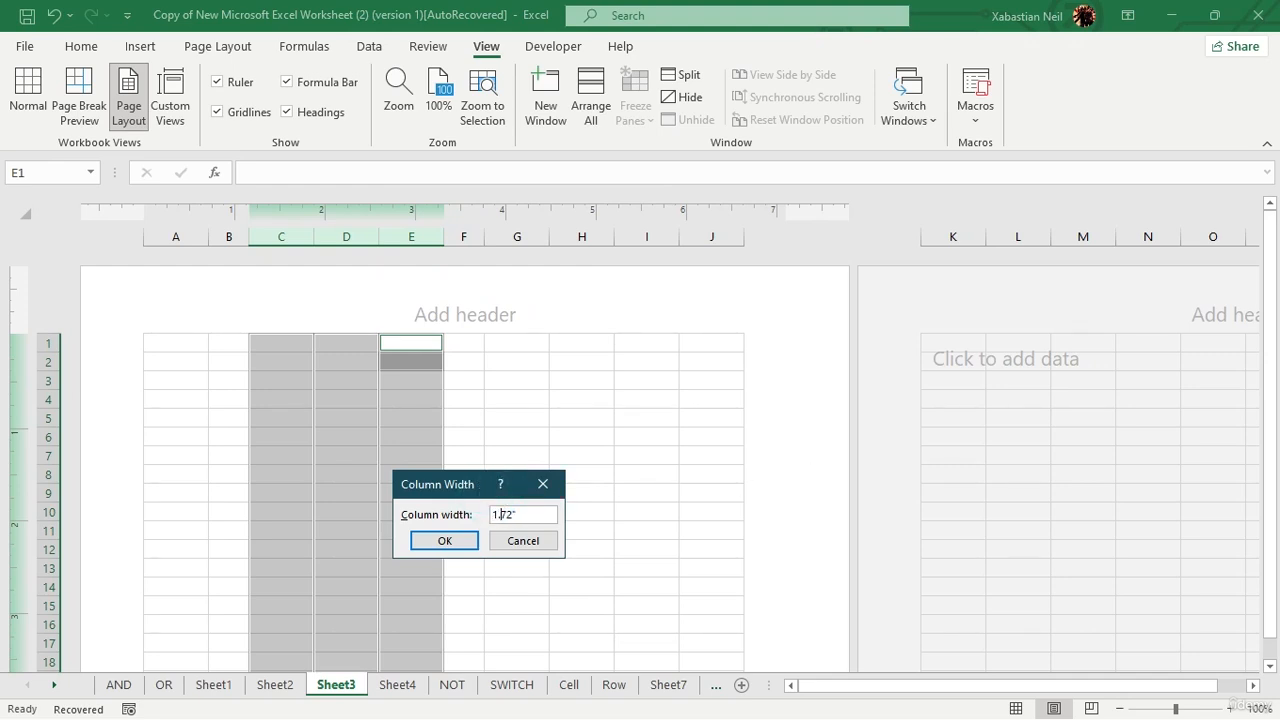
key("Return")
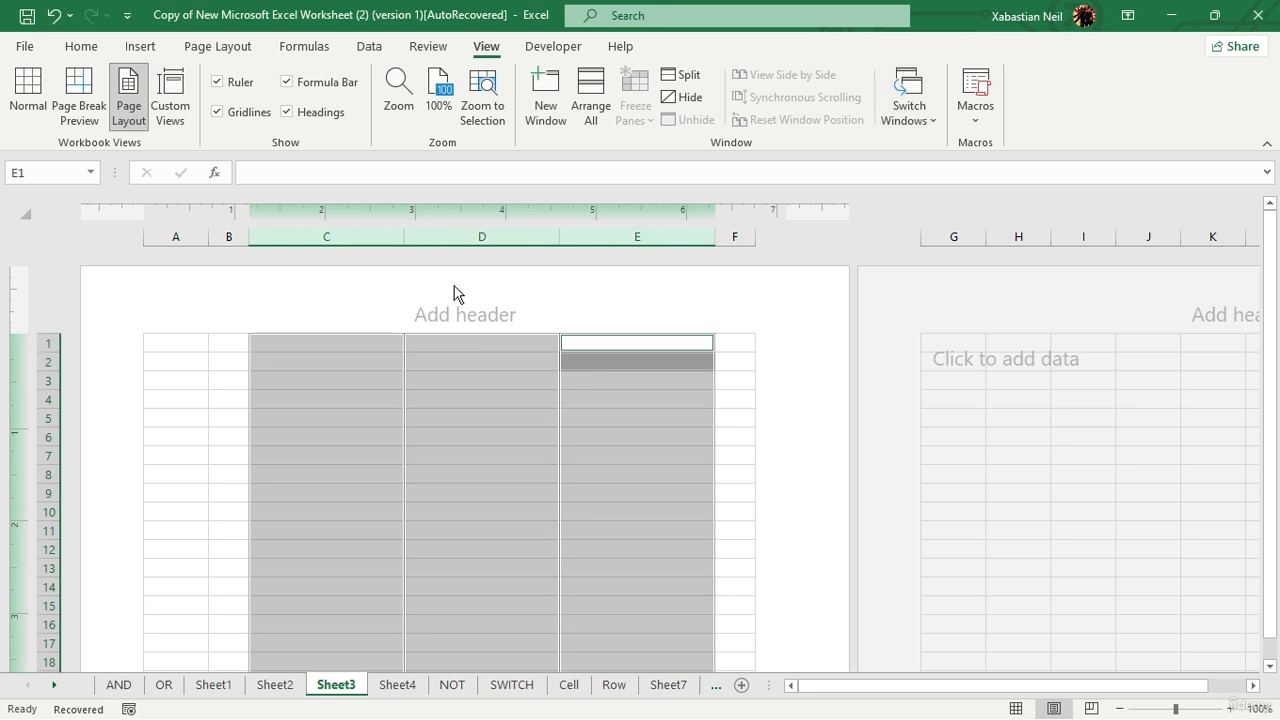
- Delete column A so the narrow column beside it becomes the first column
left_click(182, 236)
right_click(182, 236)
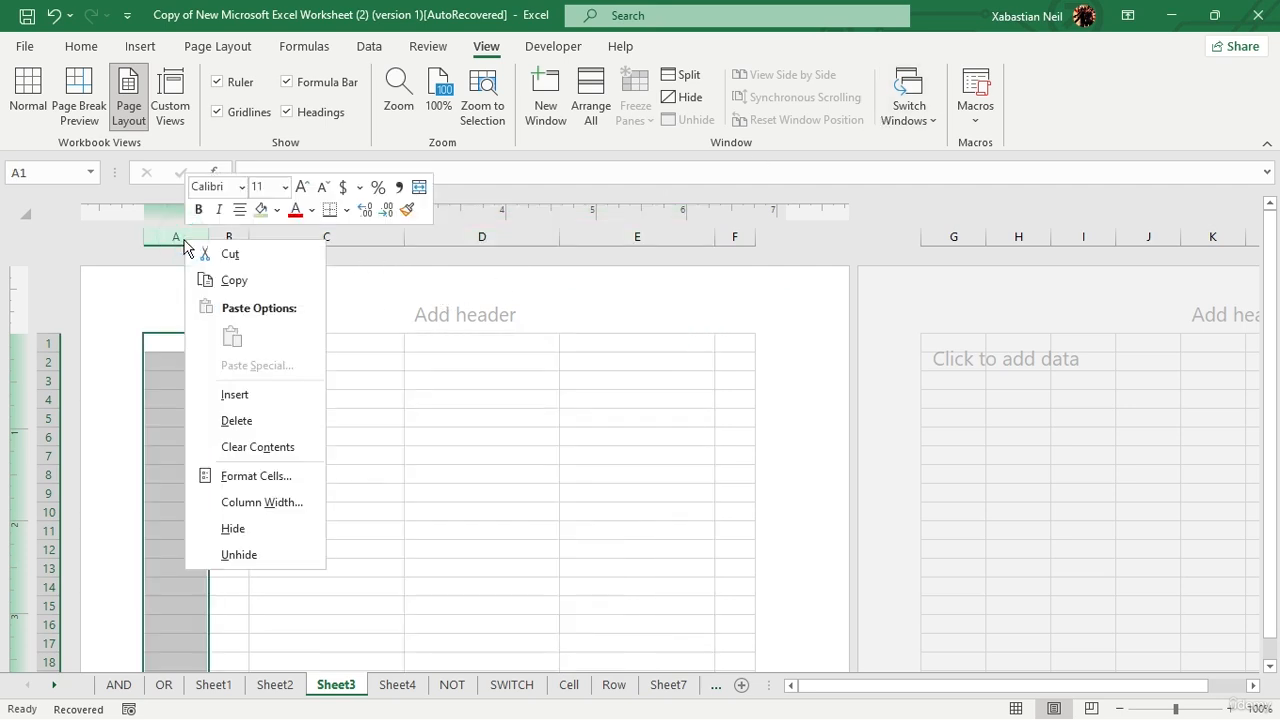
left_click(278, 421)
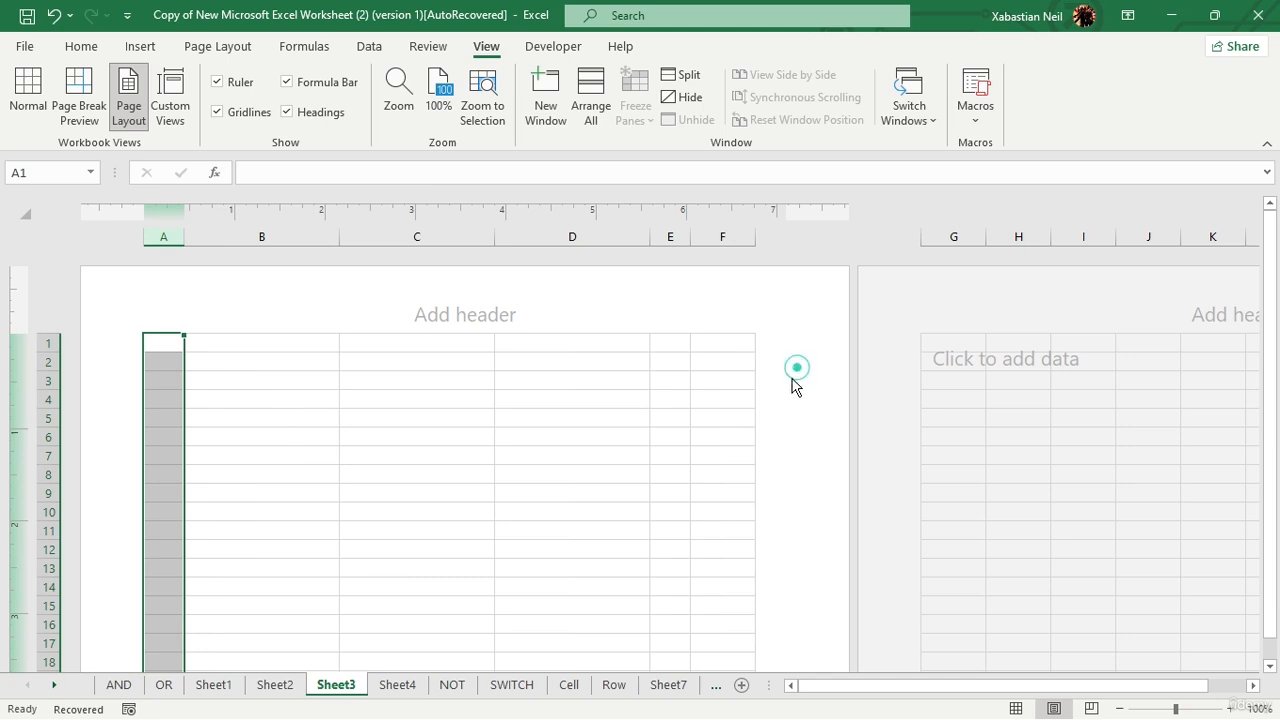
- Delete column F, the one directly after the second narrow column
left_click(722, 238)
right_click(722, 238)
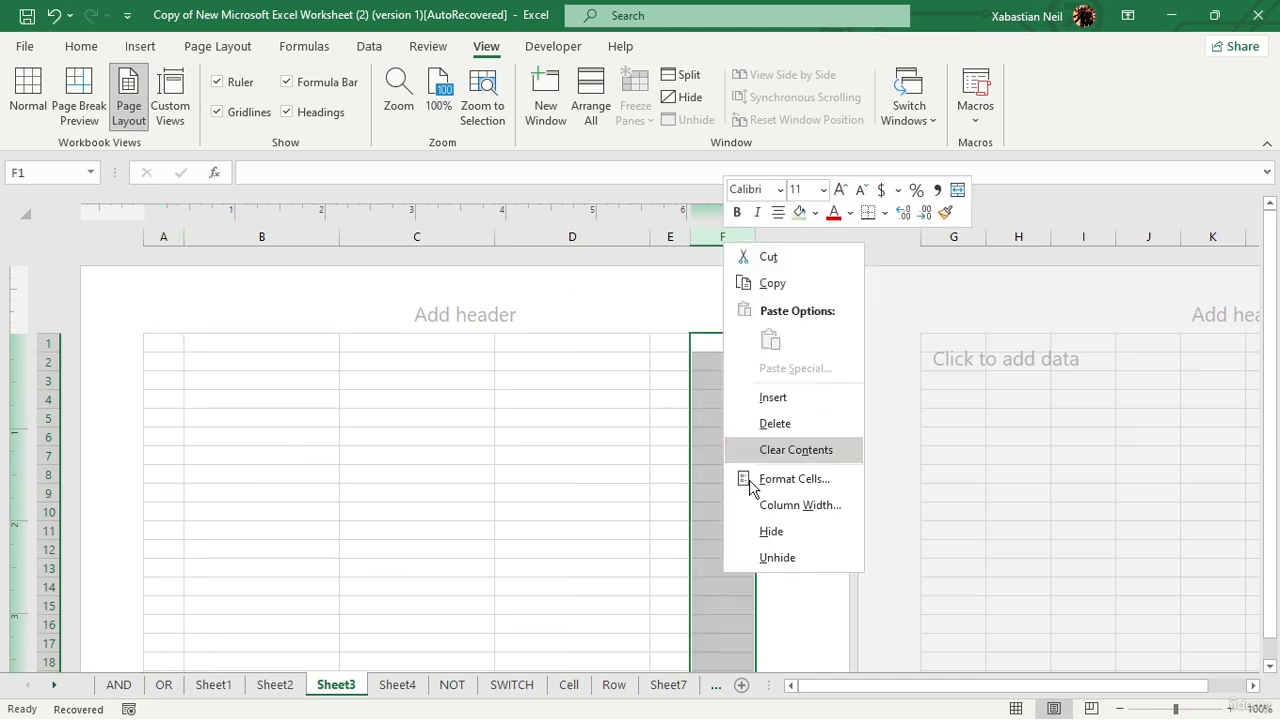
left_click(788, 430)
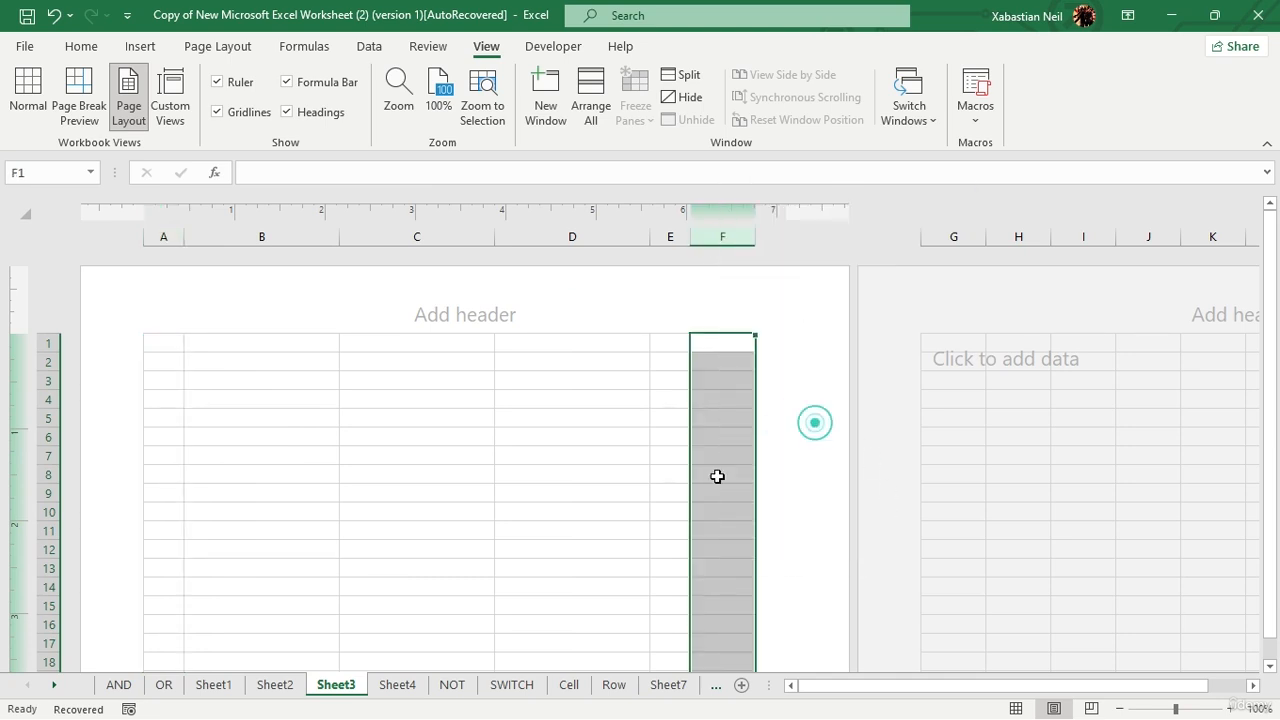
- Widen column A freehand to about 0.85 inches and narrow column D very slightly
left_click(670, 379)
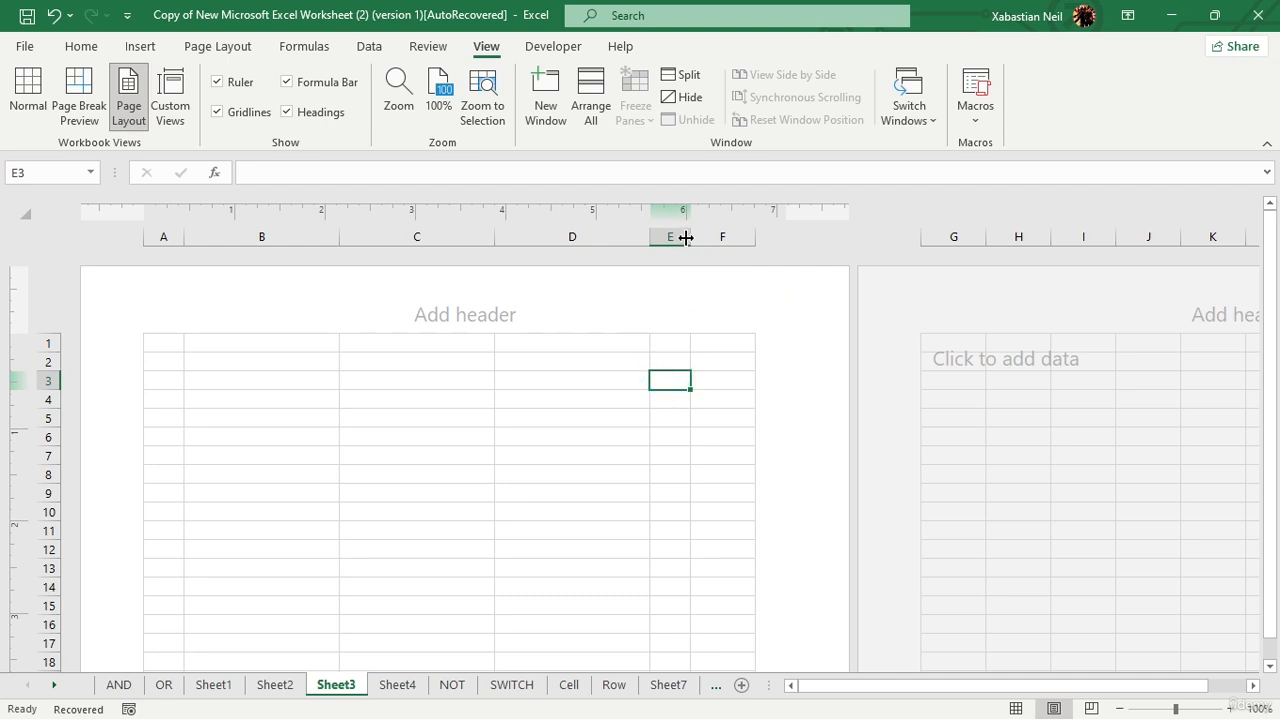
left_click_drag(186, 244, 220, 240)
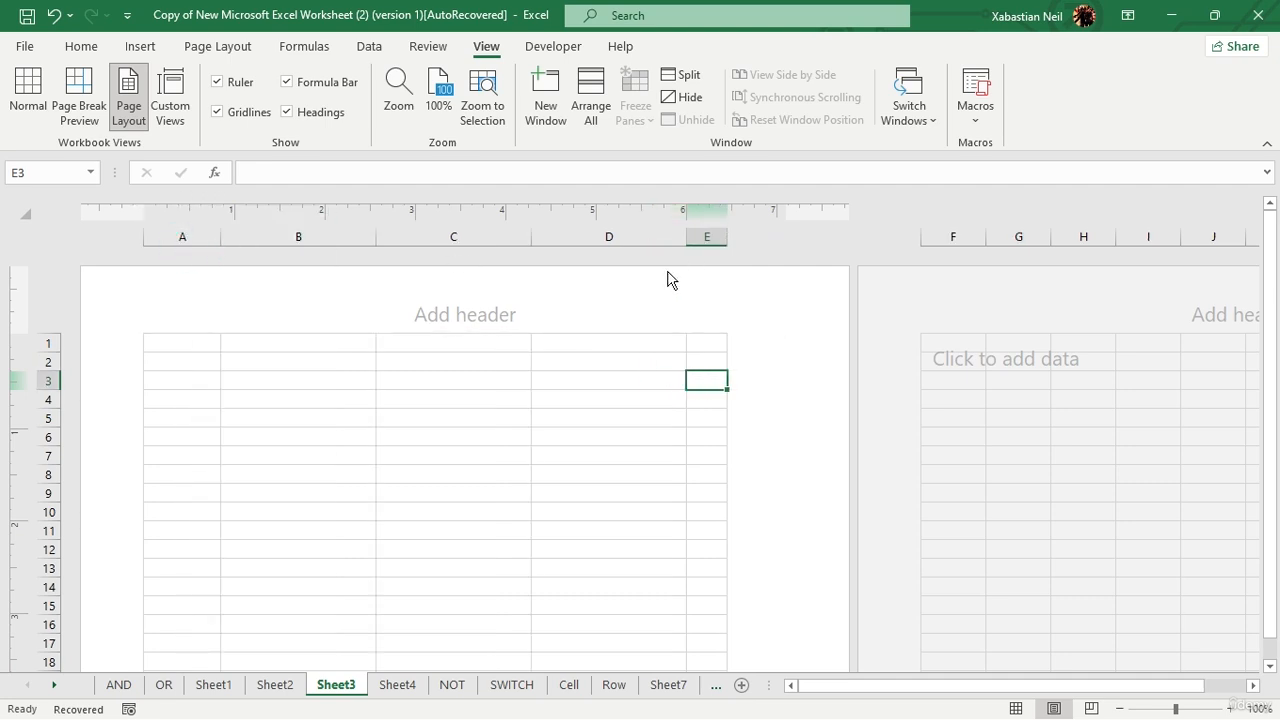
mouse_move(680, 238)
left_mouse_down()
mouse_move(651, 240)
mouse_move(679, 237)
left_mouse_up()
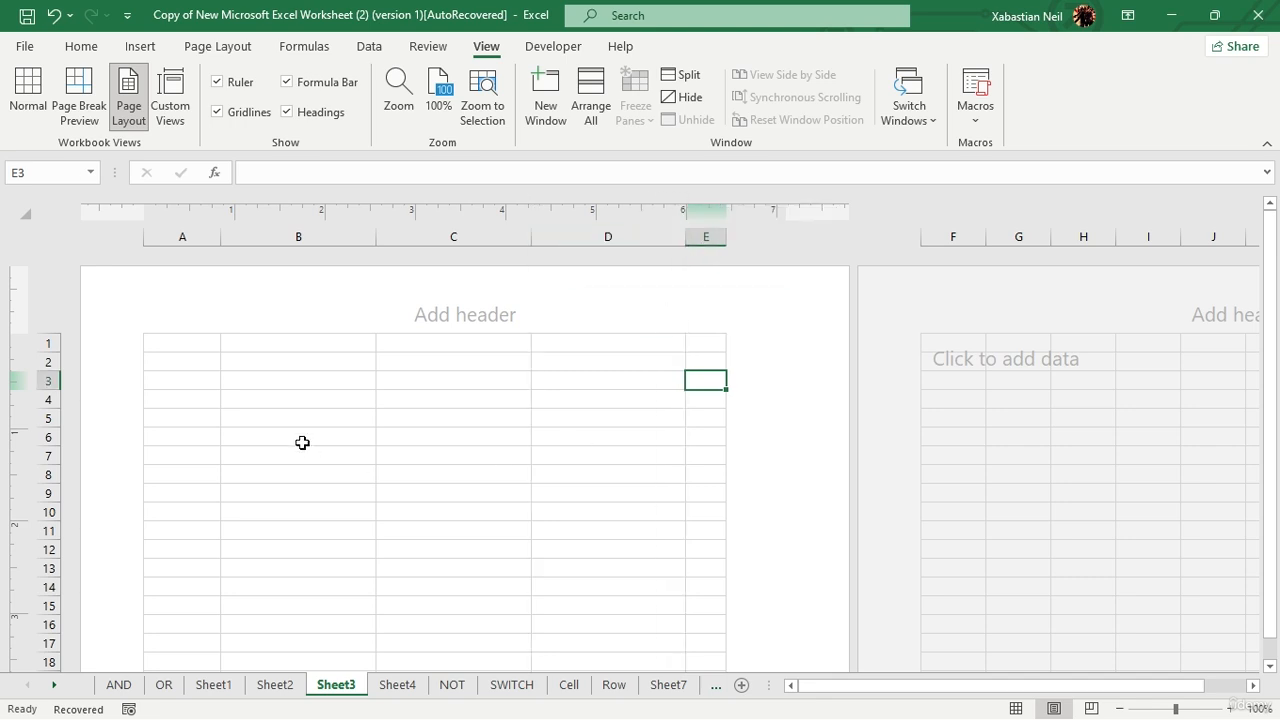
- Select columns A and E together and give both the same width of about 0.5 inches
left_click(204, 238)
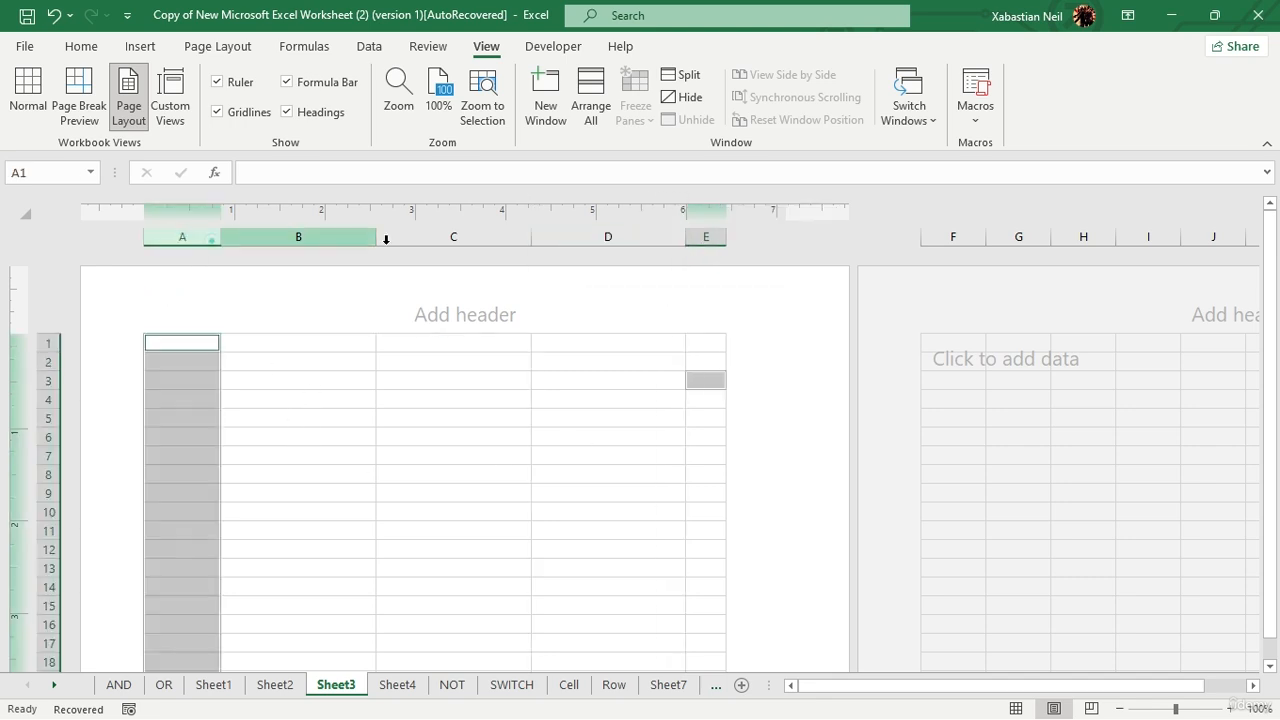
left_click(701, 240, "ctrl")
right_click(701, 240)
left_click(806, 501)
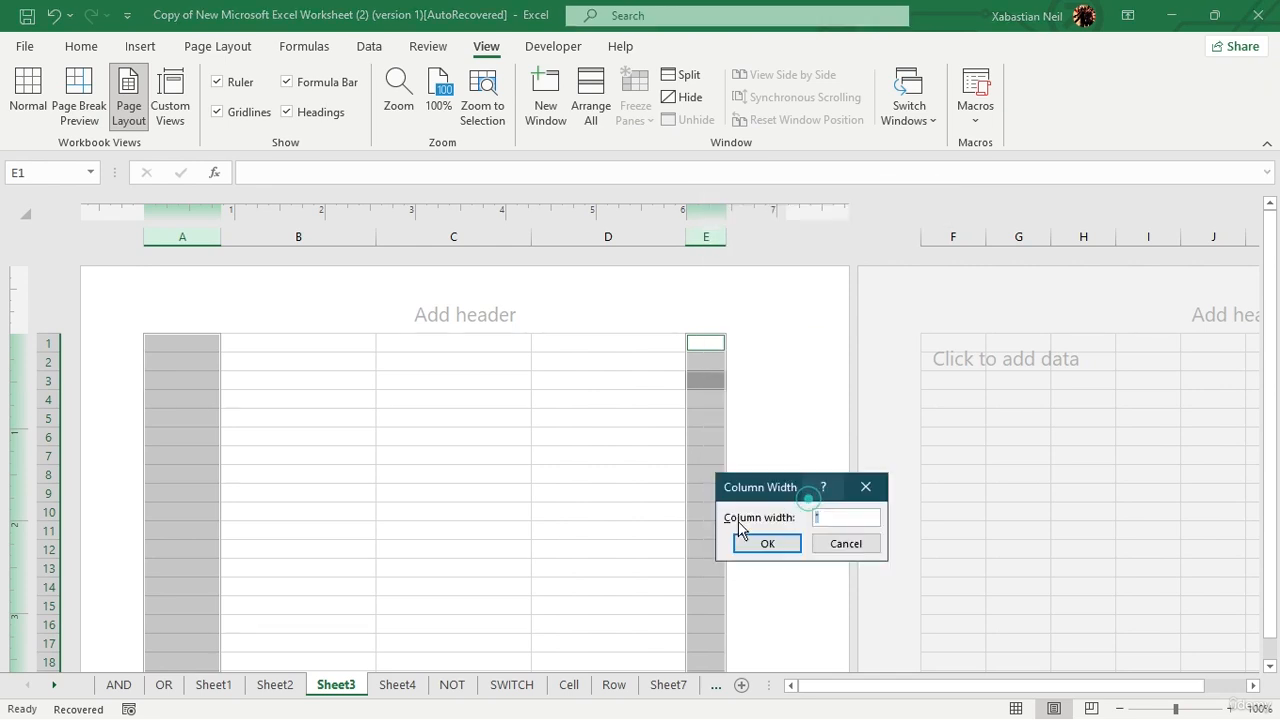
left_click(838, 515)
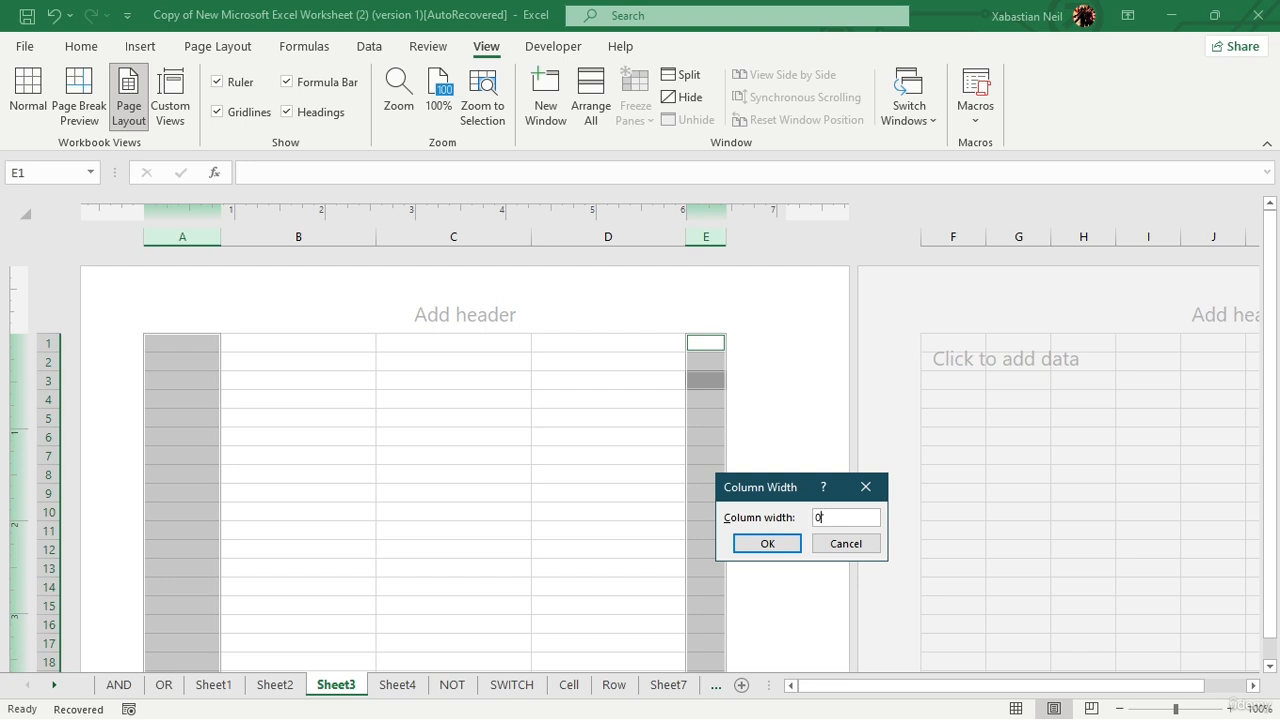
left_click(769, 545)
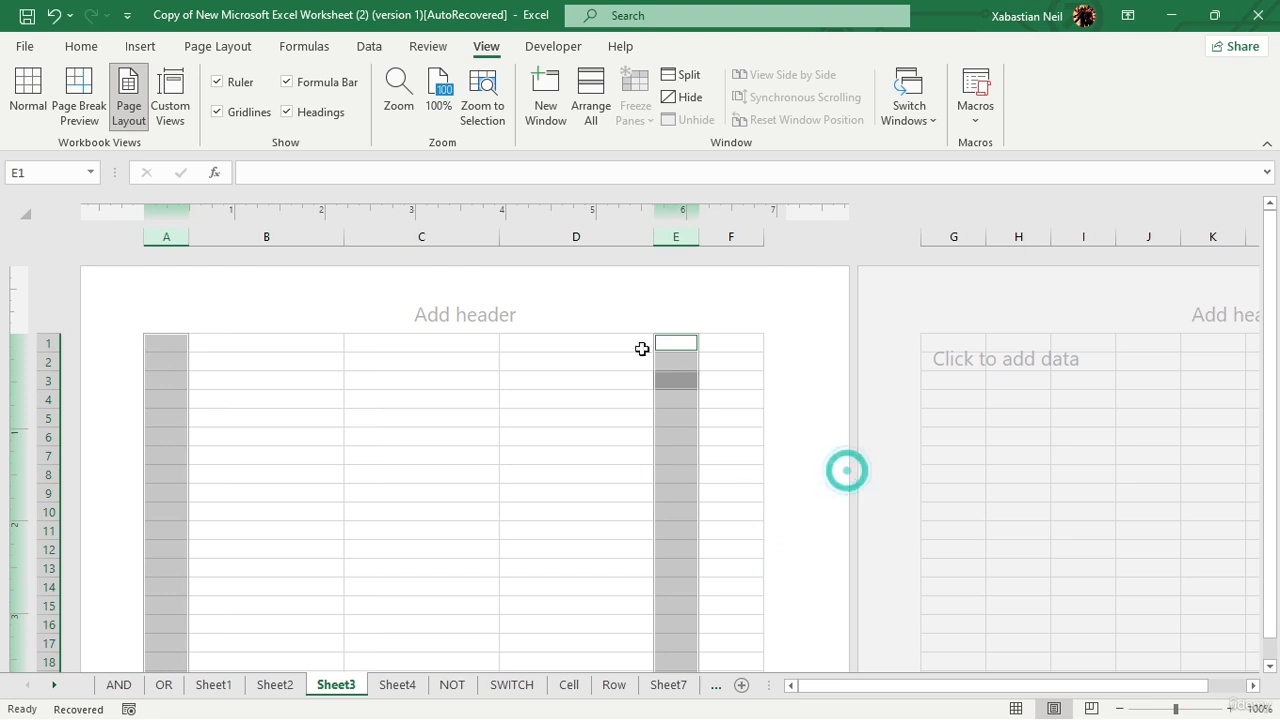
- Increase the shared width of the selected columns A and E to about 0.7 inches
right_click(687, 241)
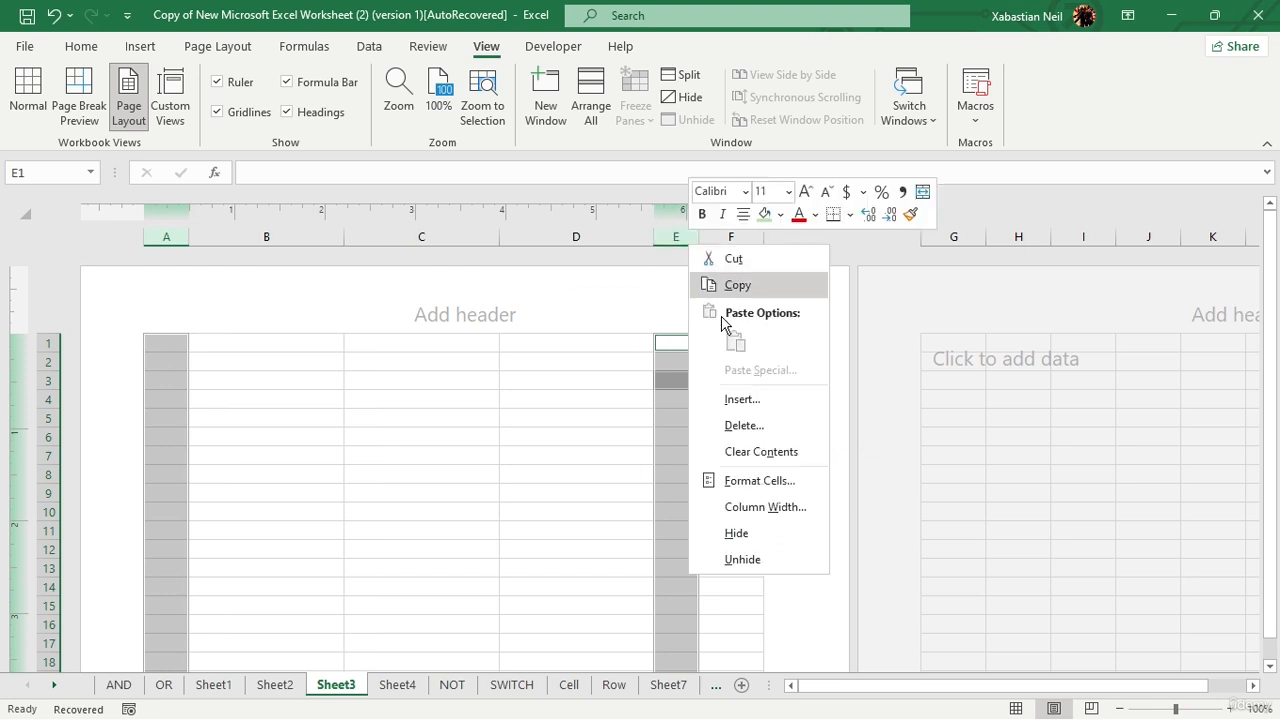
left_click(763, 509)
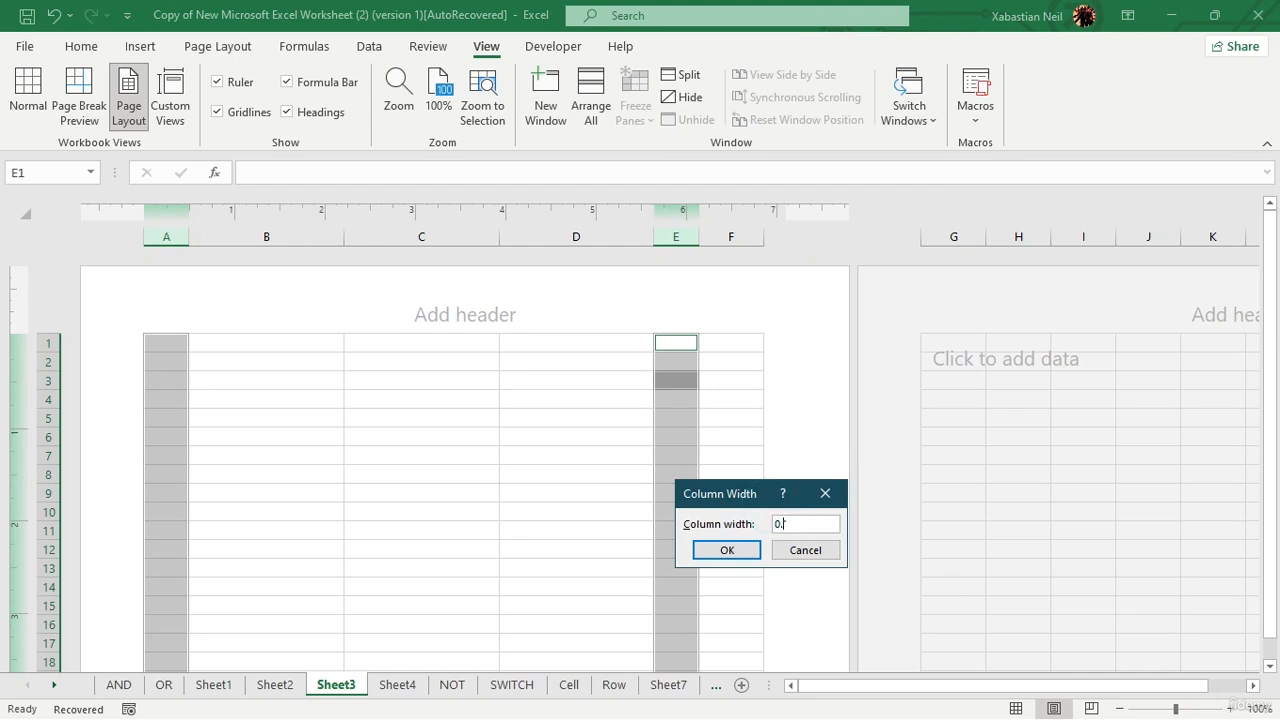
key("Return")
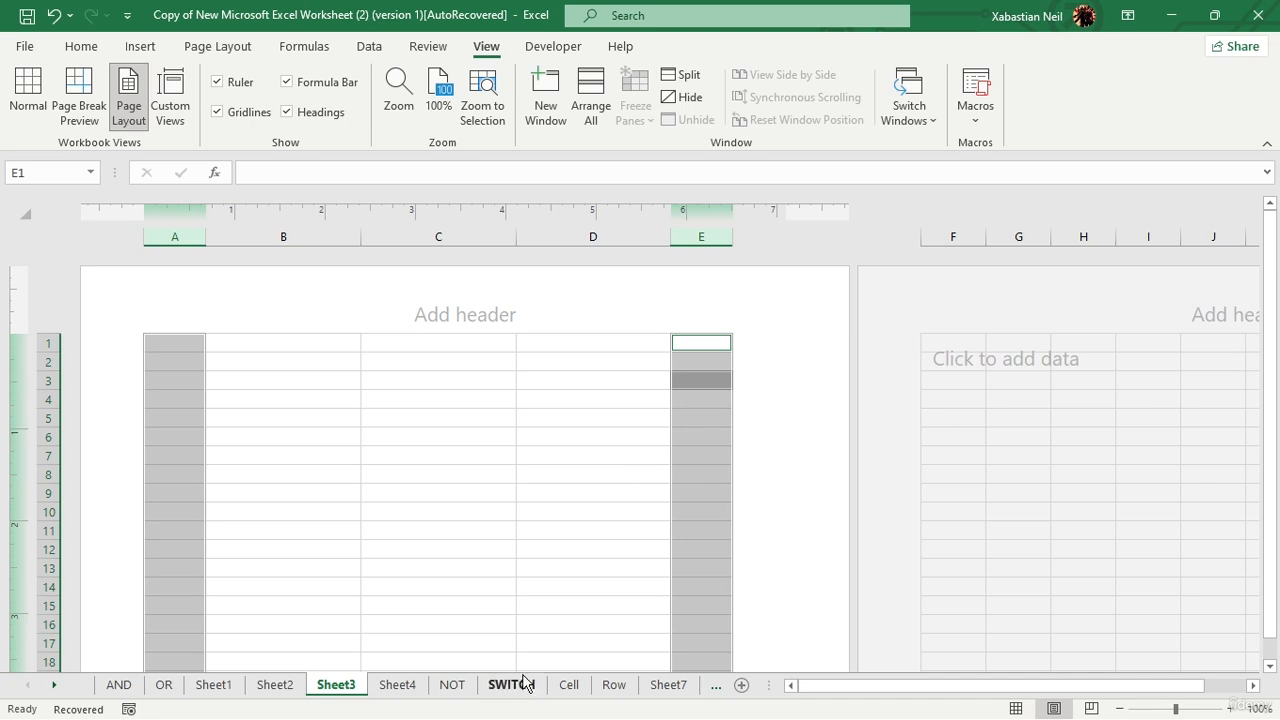
scroll(716, 422, "down", 2)
scroll(749, 543, "down", 5)
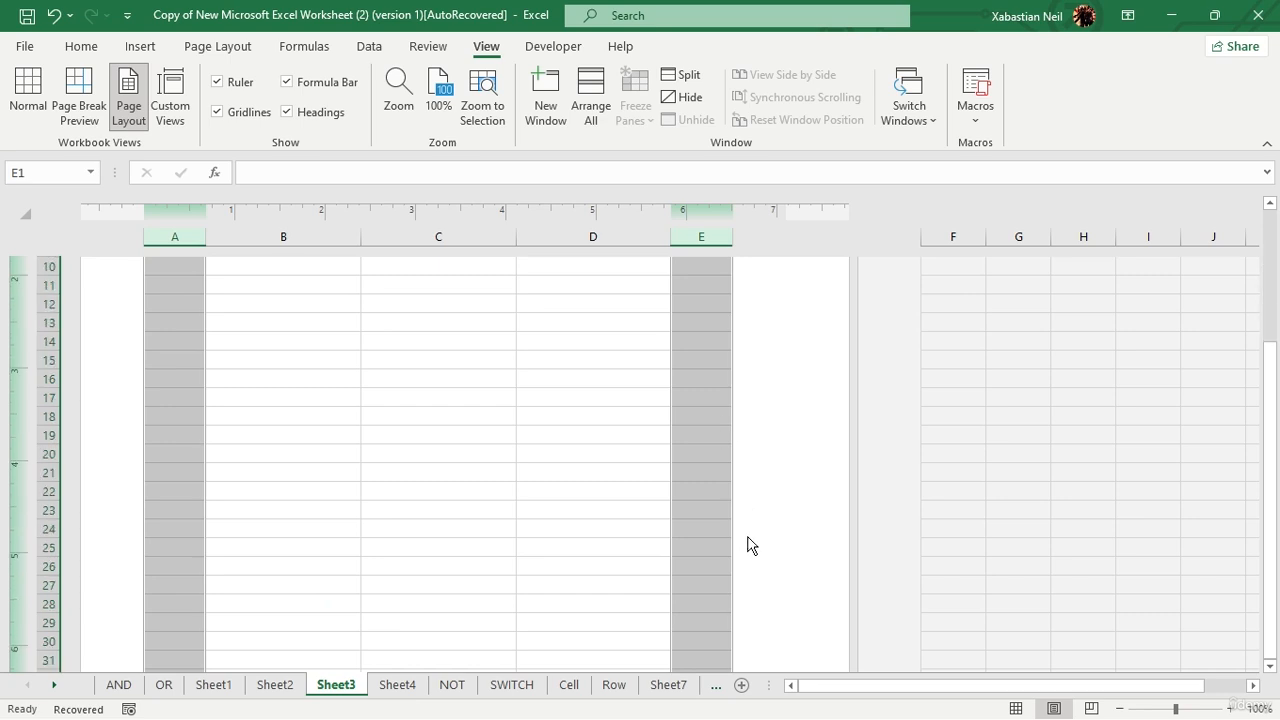
scroll(743, 543, "up", 5)
scroll(491, 494, "up", 2)
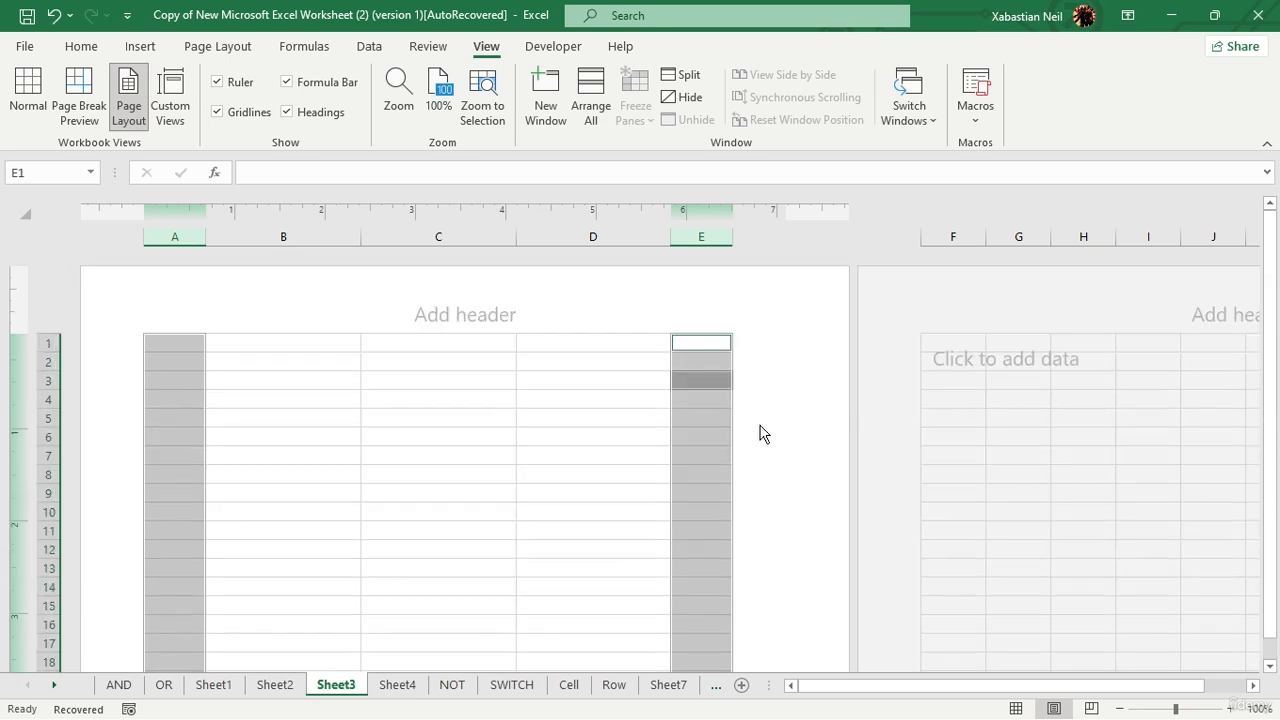
left_click(380, 392)
left_click(268, 346)
left_click(262, 349)
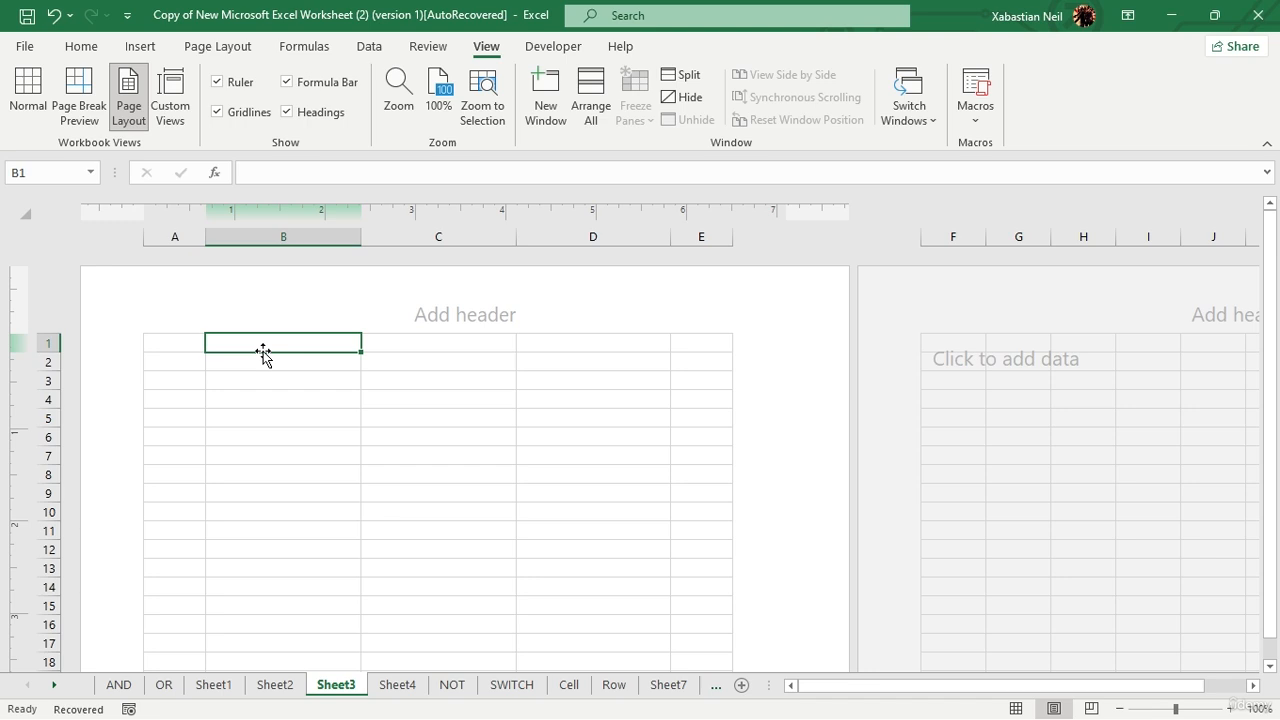
left_click_drag(262, 350, 600, 351)
left_click(300, 340)
left_click(474, 419)
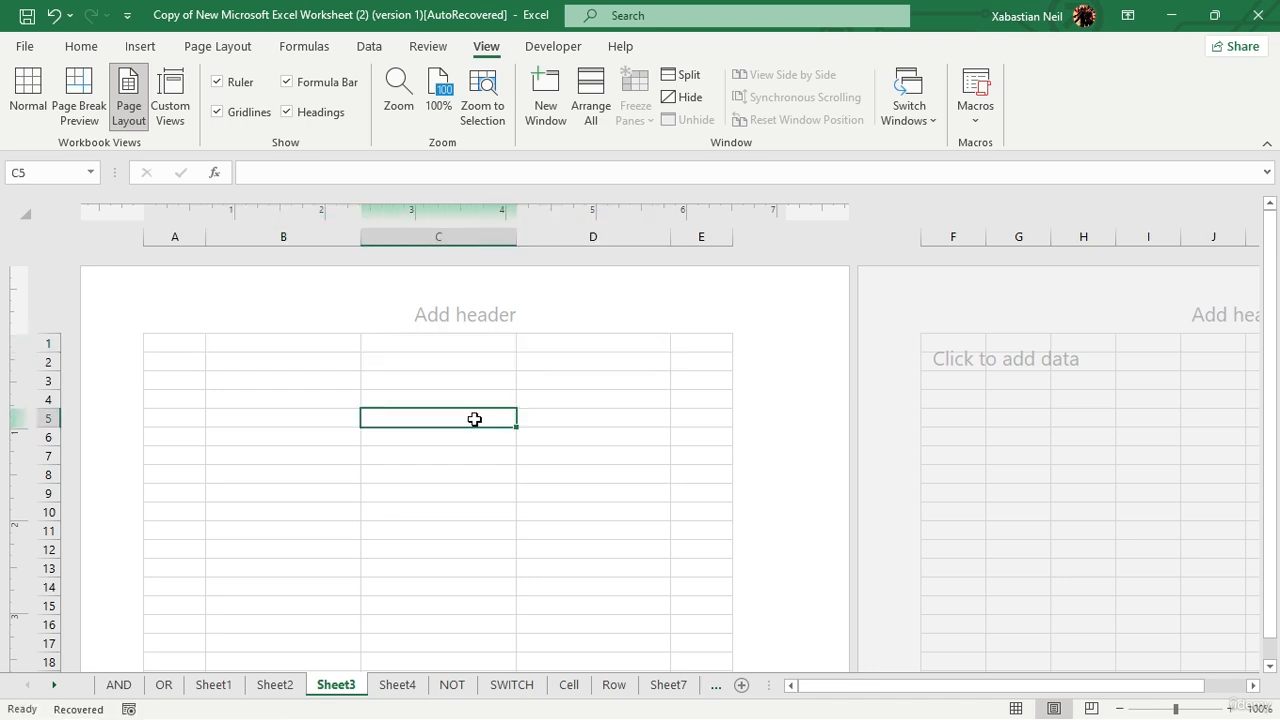
- Merge and center cells B2 through D2 to hold the title
left_click_drag(277, 360, 607, 365)
left_click(84, 47)
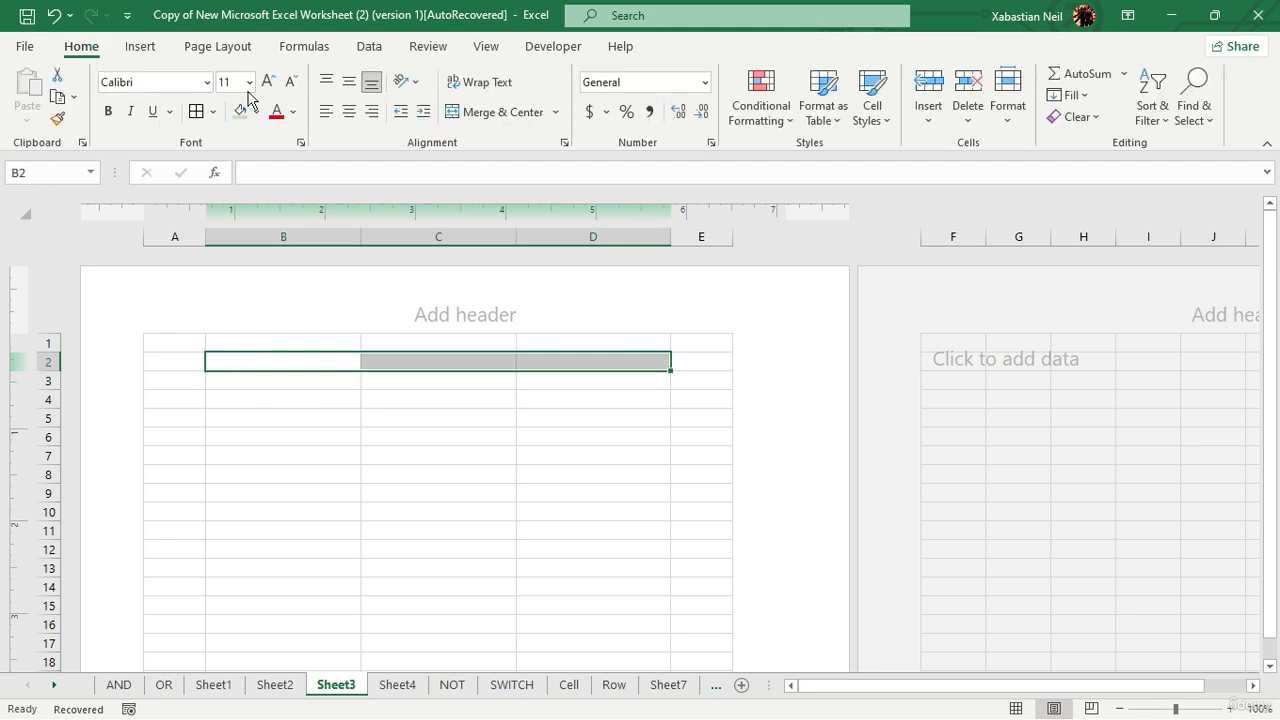
left_click(460, 112)
double_click(483, 361)
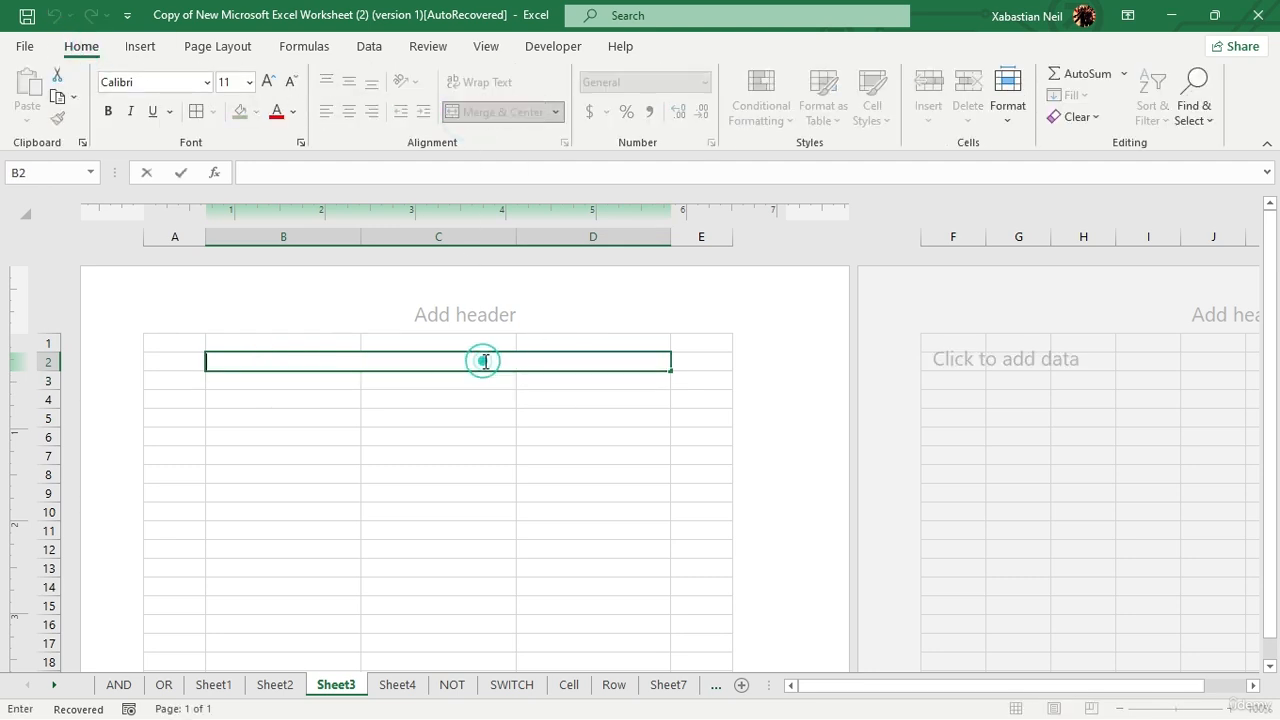
- Hide the white space around the pages in Page Layout view
left_click(20, 213)
double_click(124, 260)
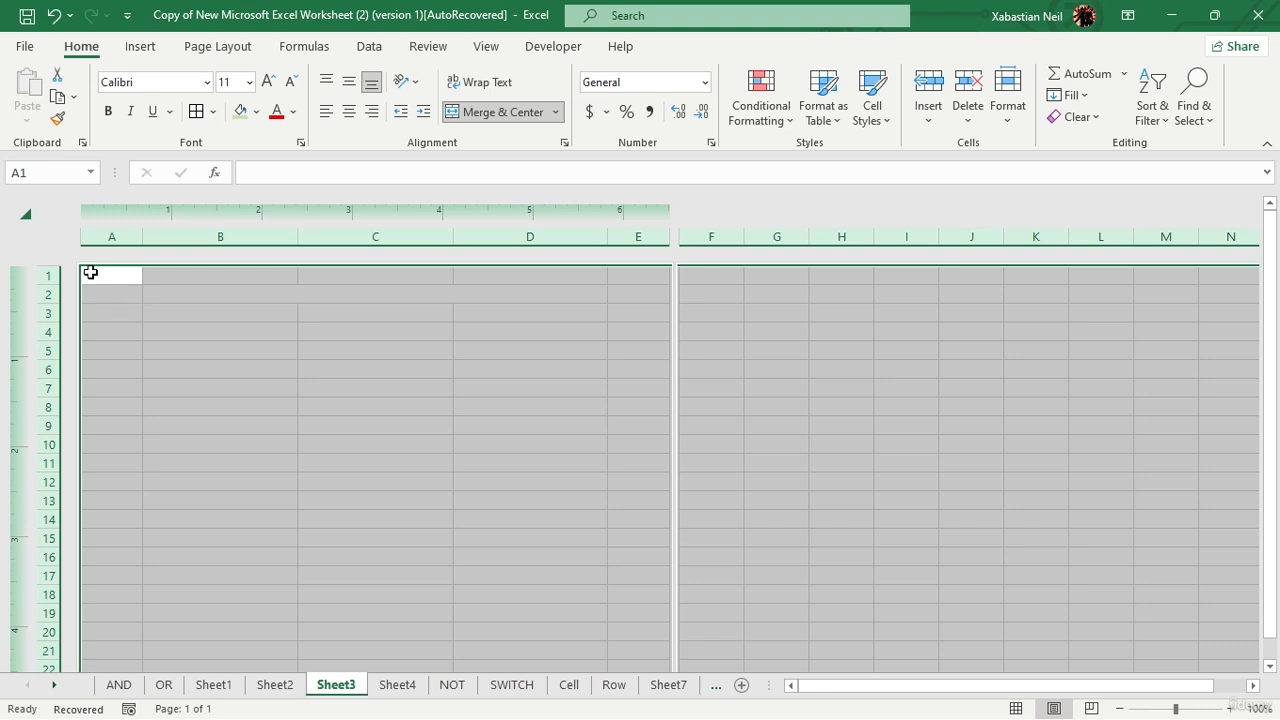
left_click(232, 333)
- Enter the title "PBT" in the merged cell of row 2
left_click_drag(274, 292, 514, 290)
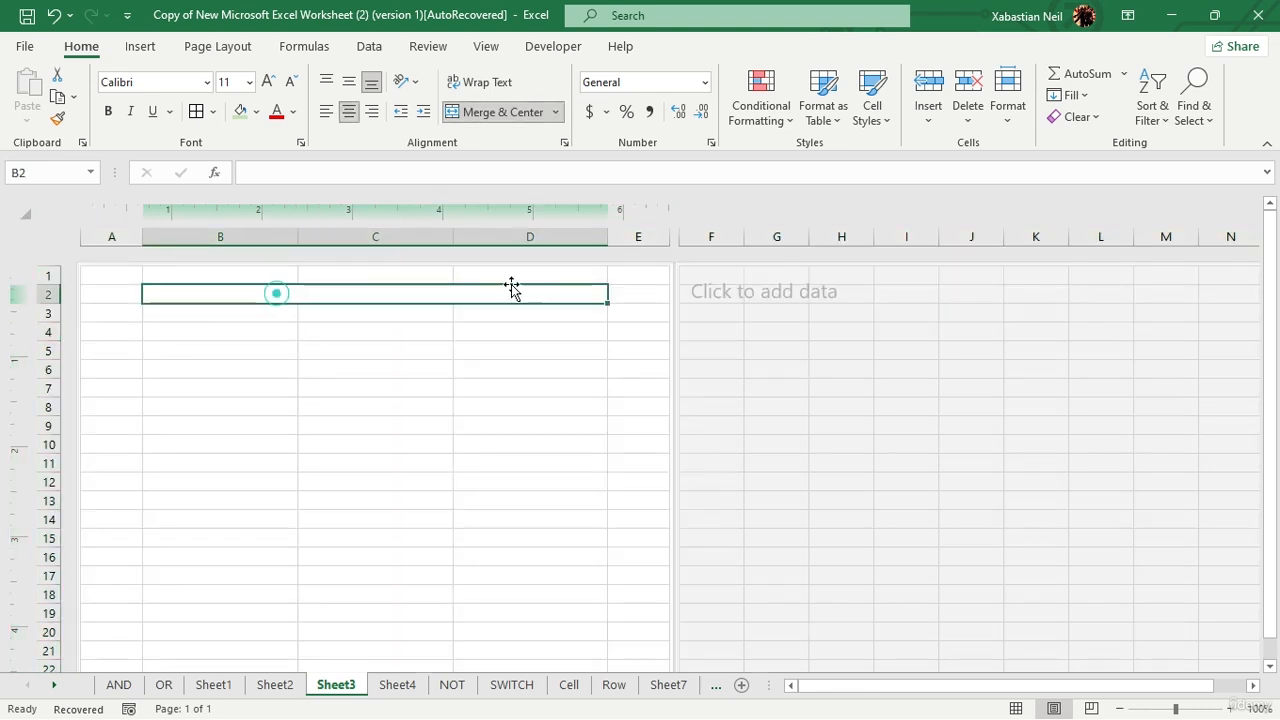
double_click(400, 293)
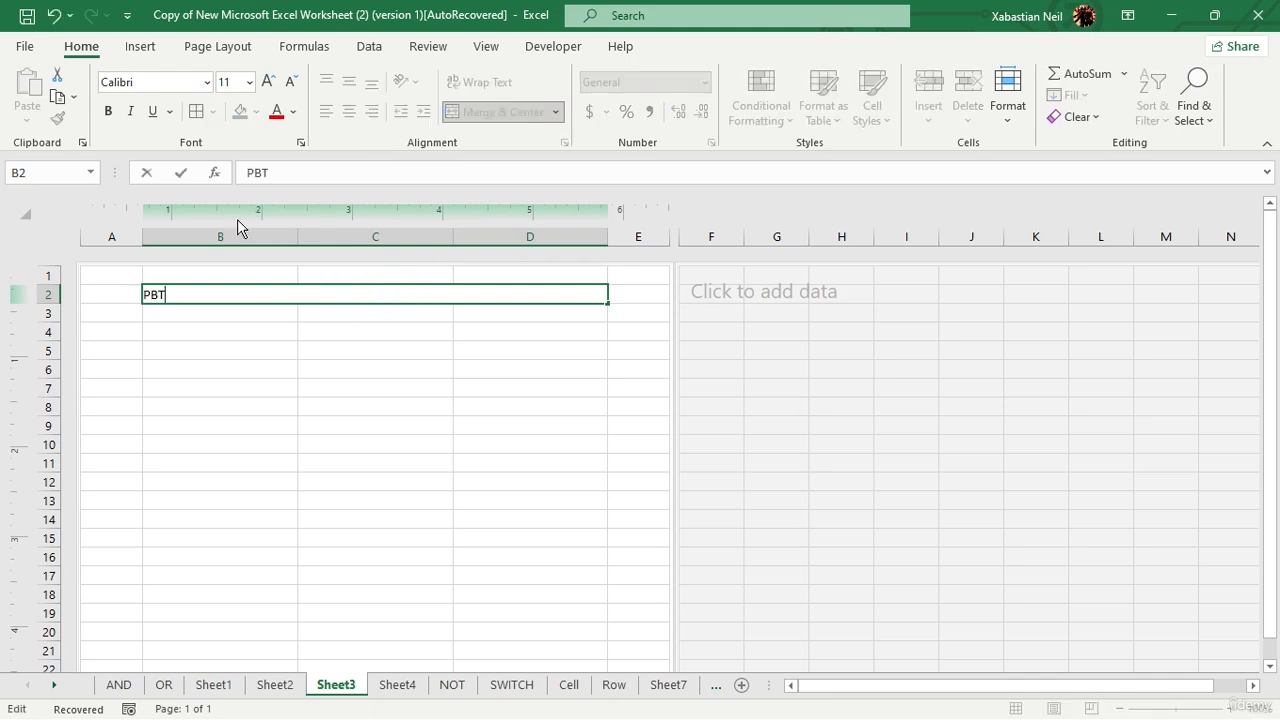
left_click(214, 366)
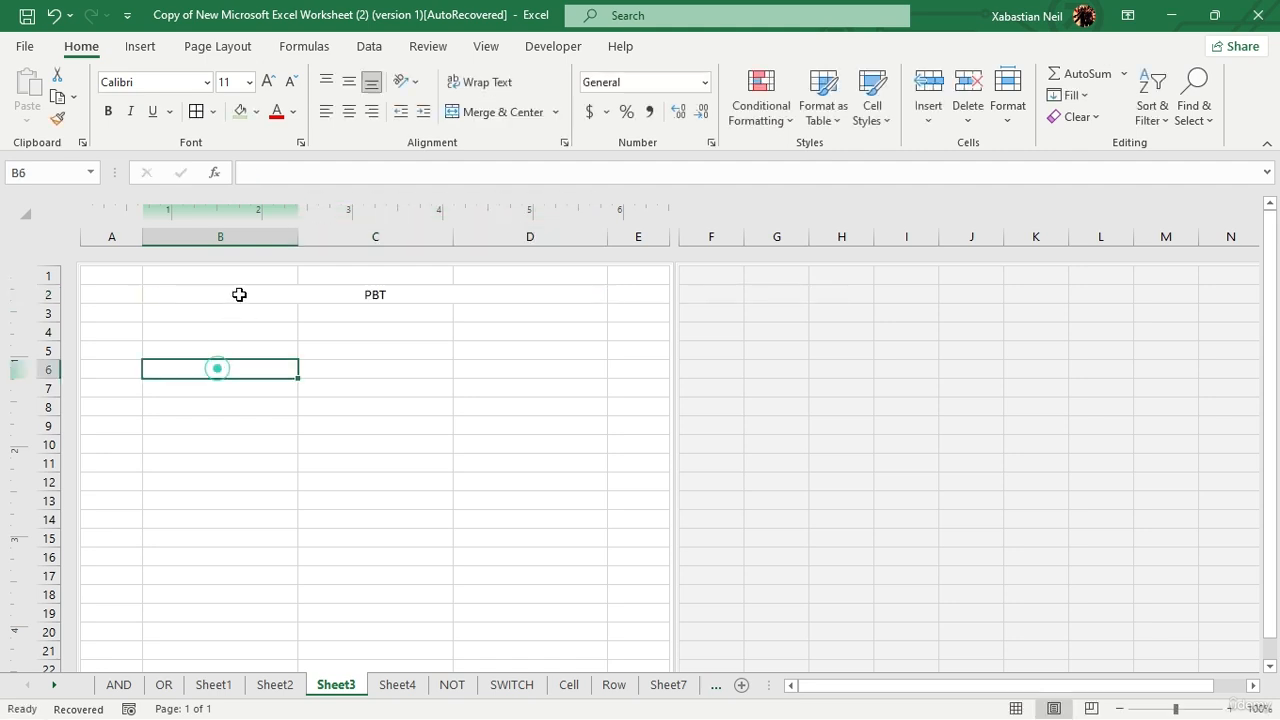
- Format the PBT title at font size 18 in bold italic
left_click(334, 294)
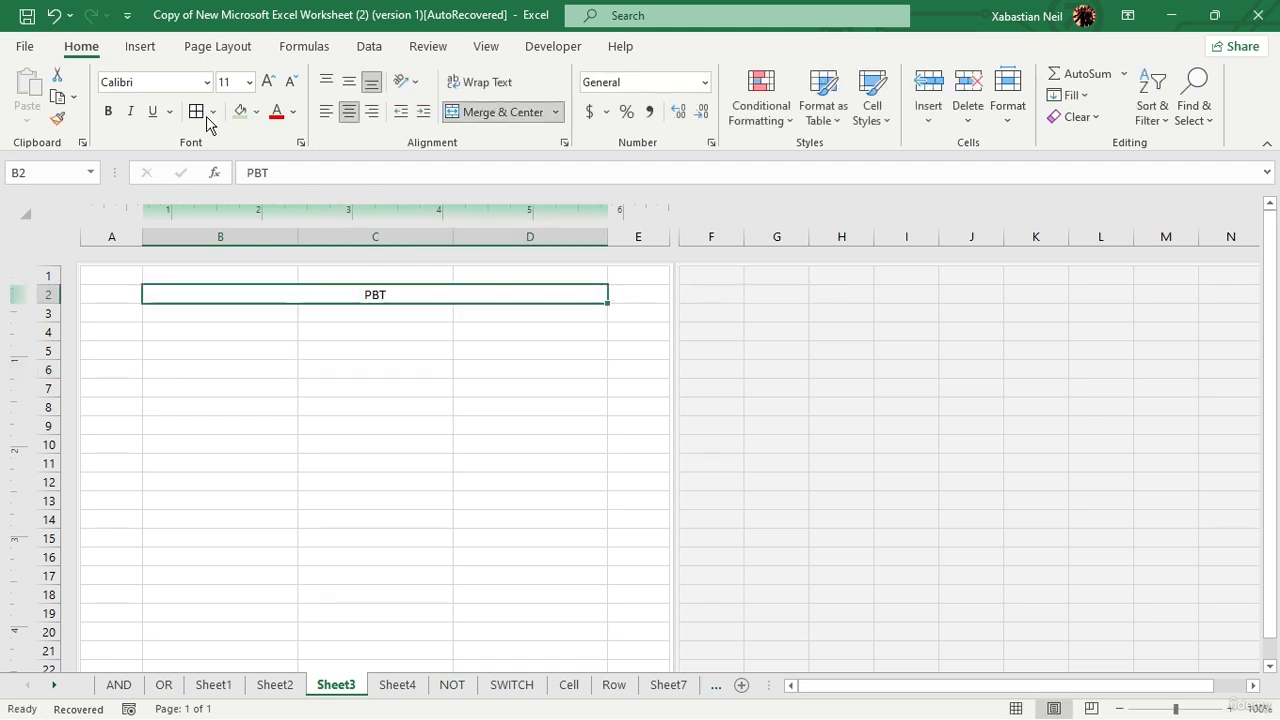
left_click(265, 83)
left_click(263, 85)
left_click(263, 84)
left_click(263, 84)
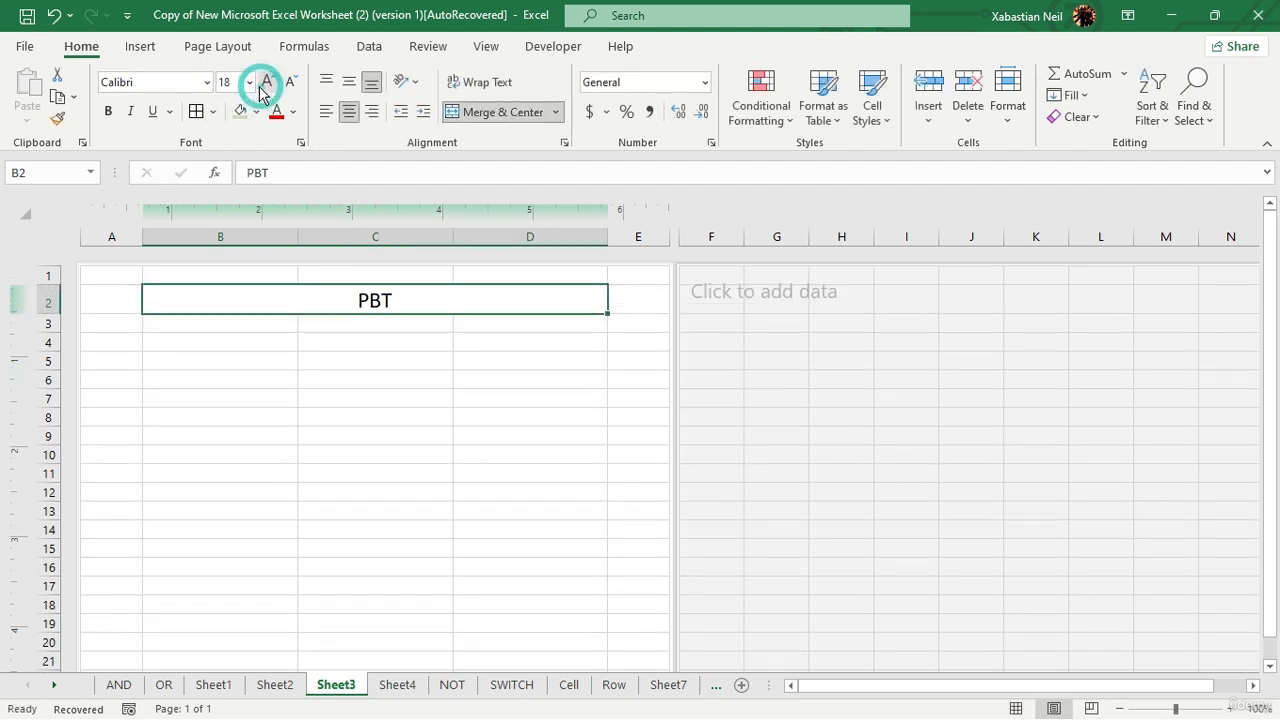
left_click(110, 111)
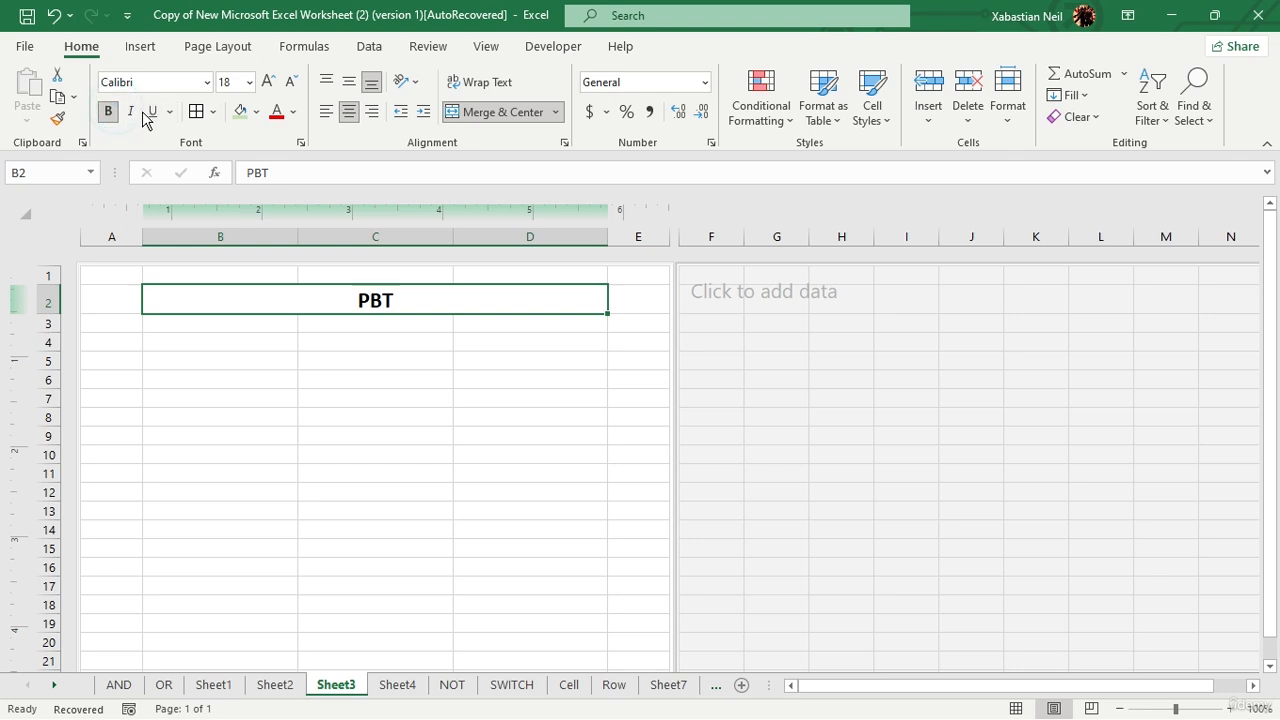
left_click(134, 113)
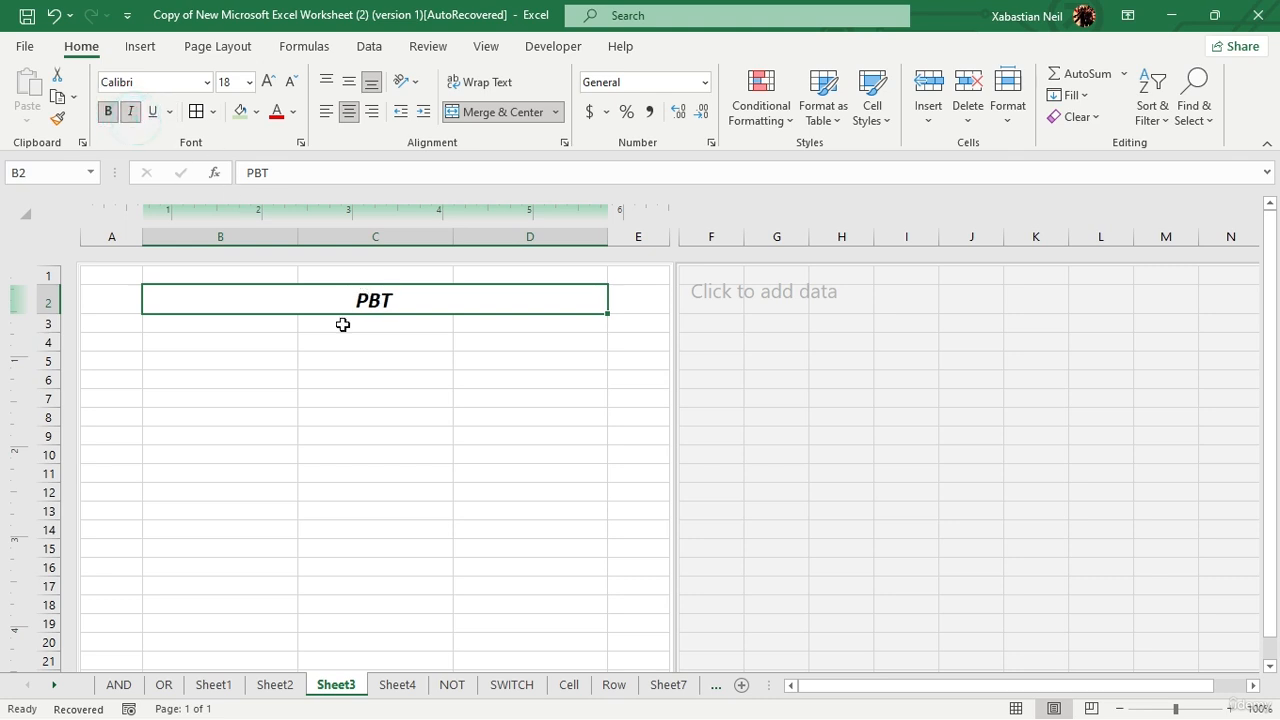
- Merge and center cells B3 through D3 and enter "Location/Adress" in the merged cell
left_click_drag(226, 325, 471, 320)
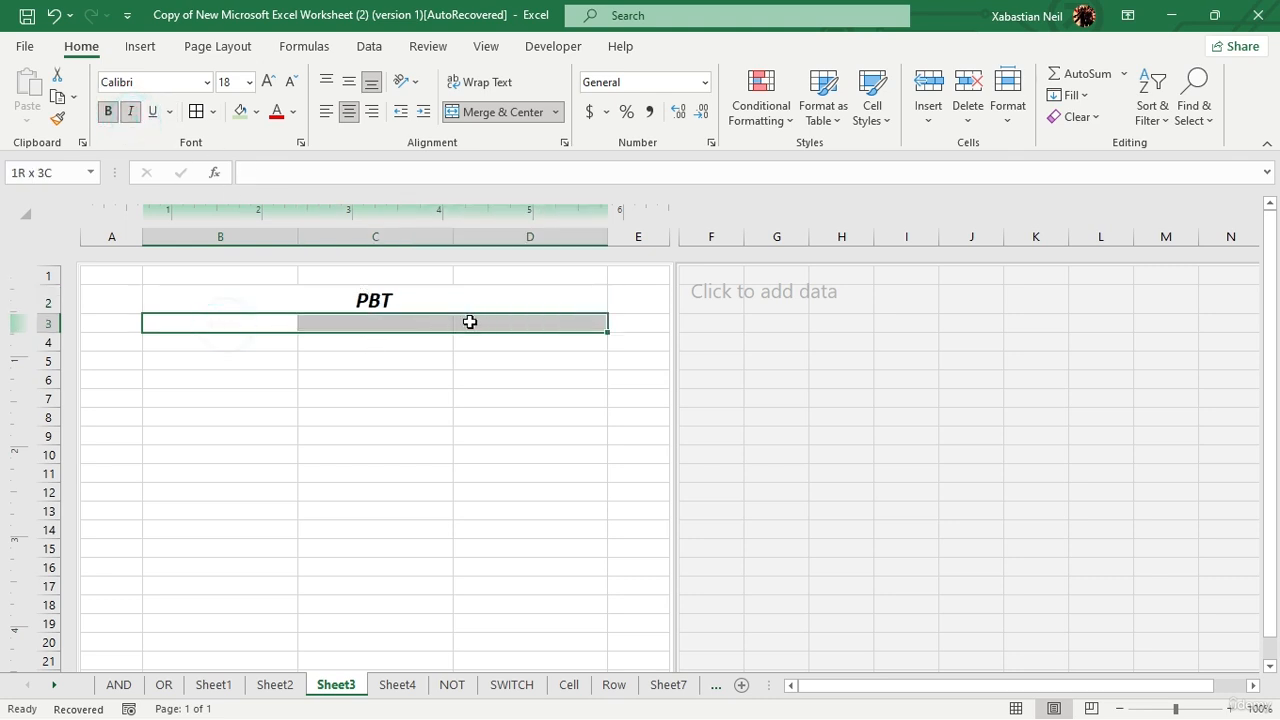
left_click(486, 112)
left_click(417, 320)
type("L")
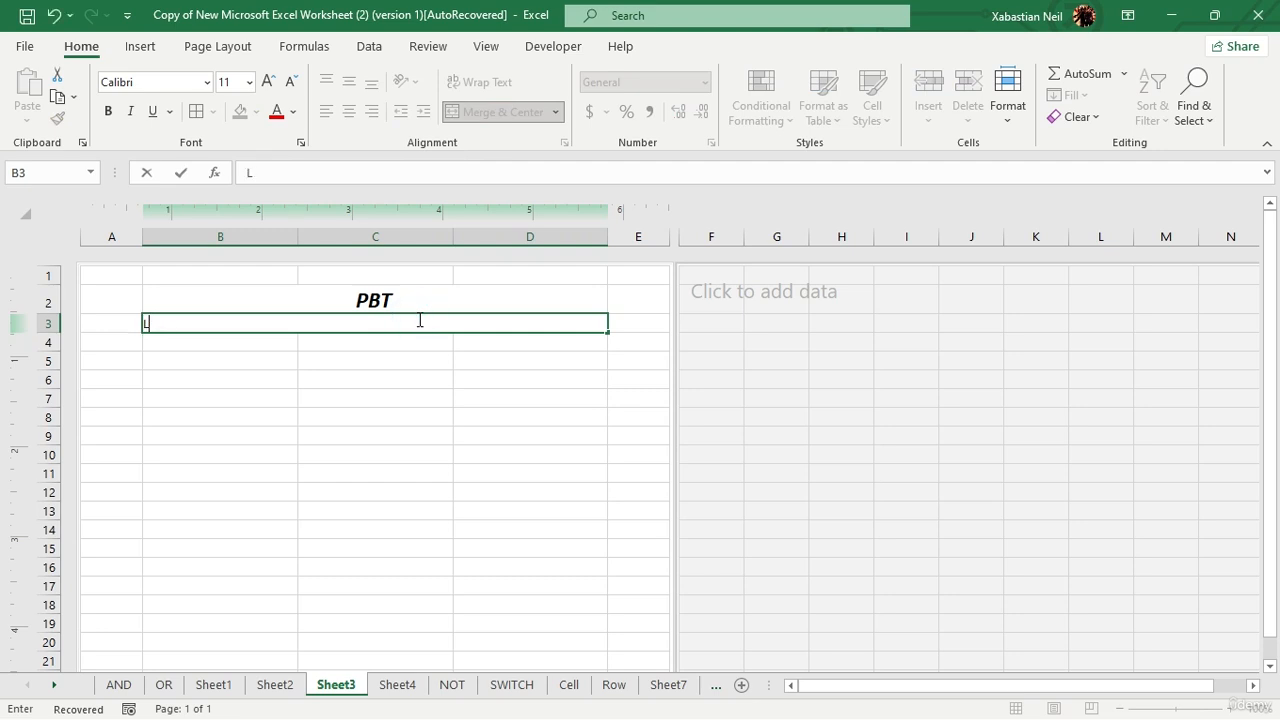
type(":catiopn")
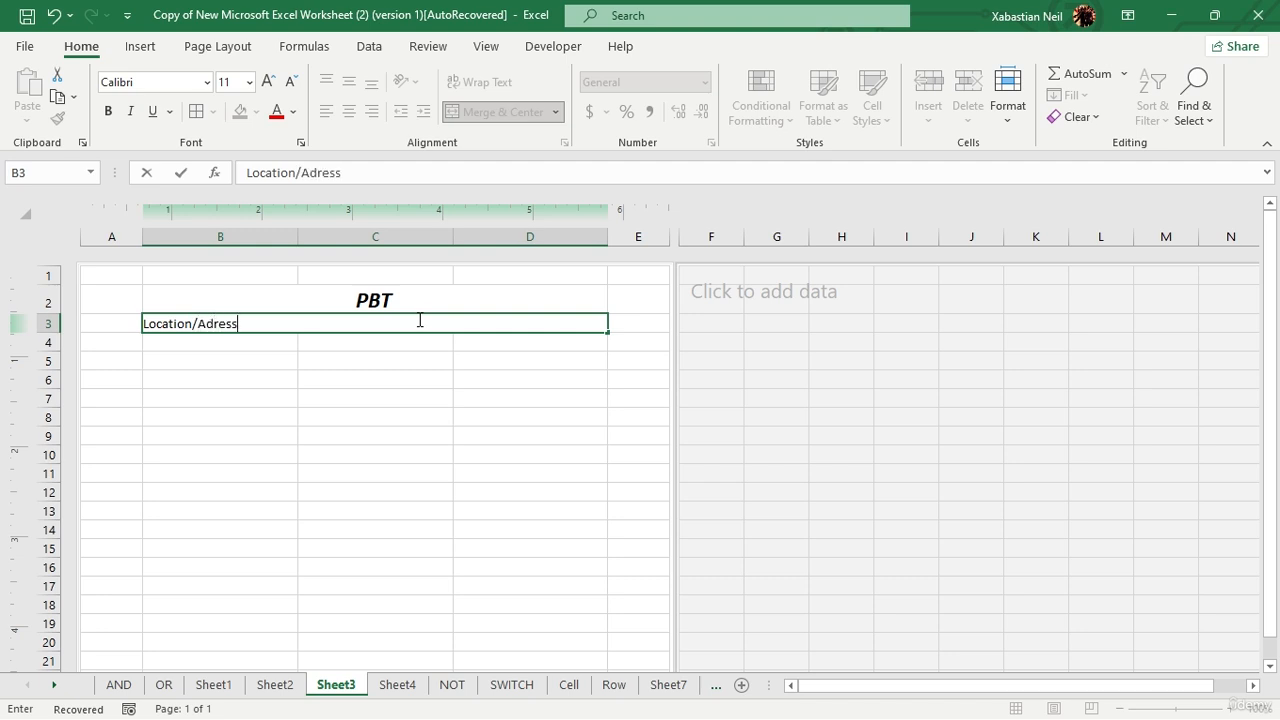
left_click(391, 460)
- Format the Location/Adress line at font size 14 in bold
left_click(437, 320)
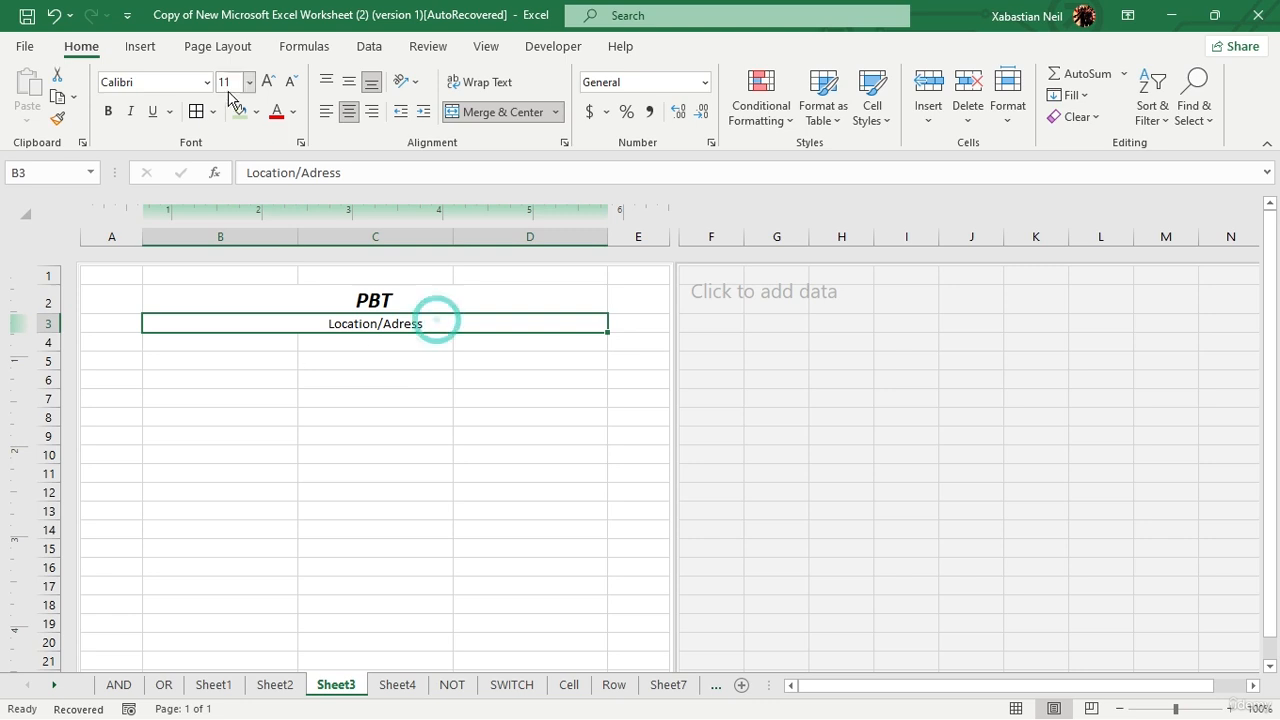
left_click(267, 81)
left_click(267, 81)
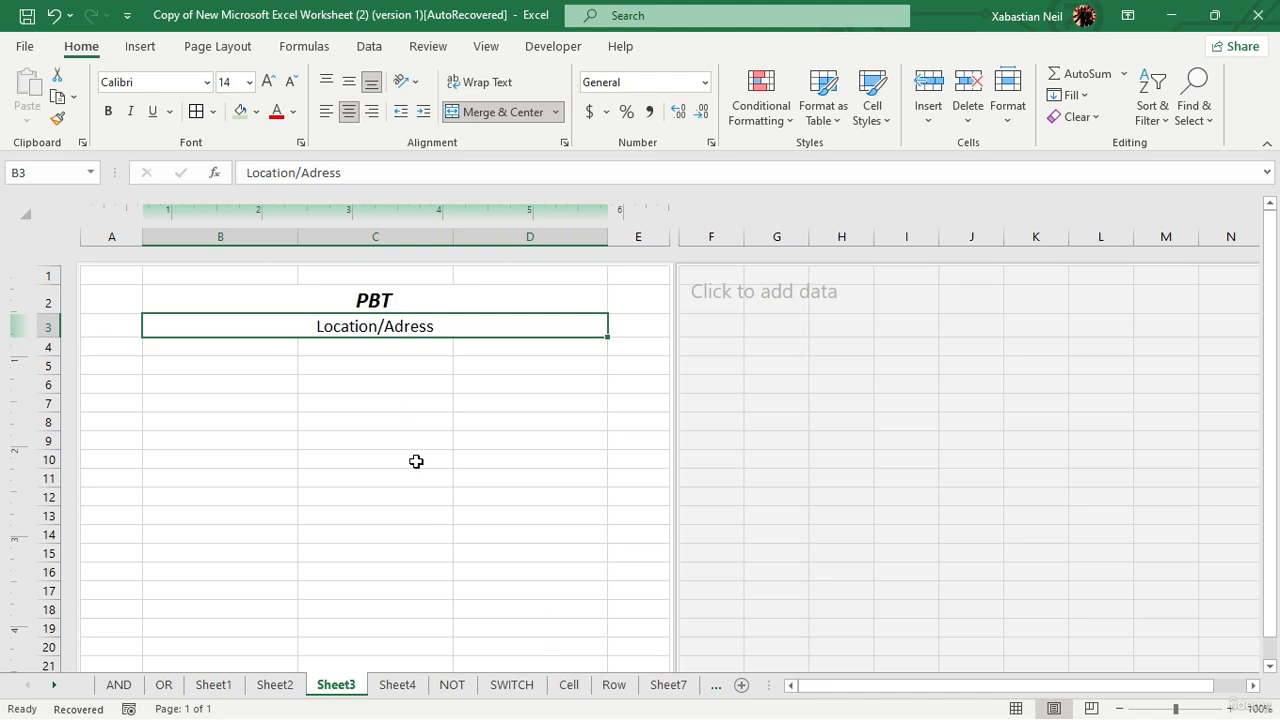
left_click(108, 111)
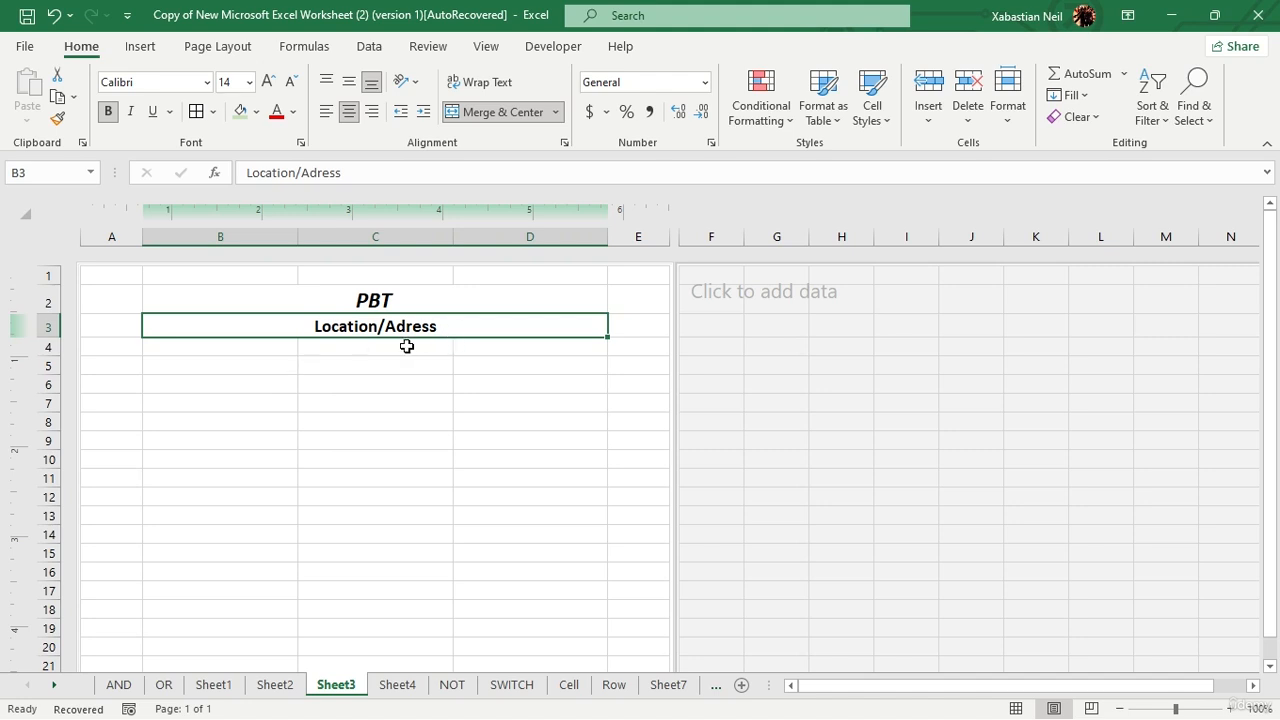
- Merge and center cells B5 through D5 and enter "Bill Invoice" in the merged cell
left_click_drag(215, 368, 466, 371)
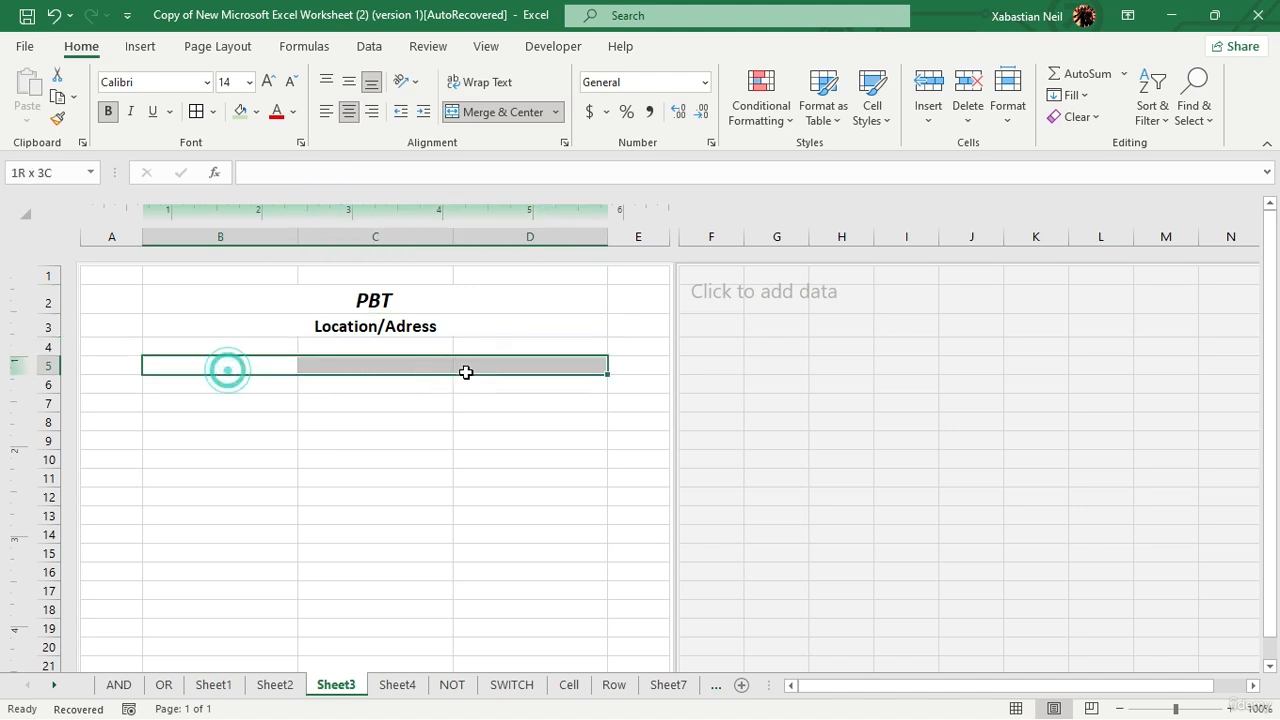
left_click(465, 112)
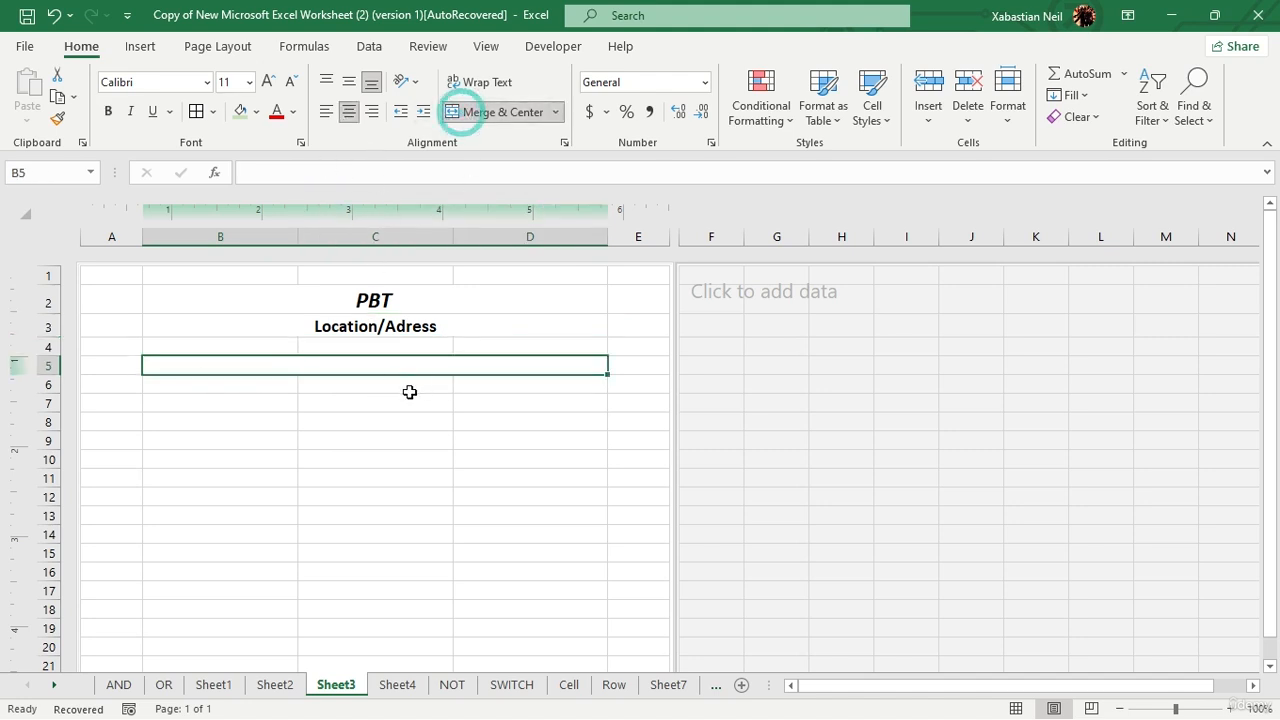
type("Bill Invoice")
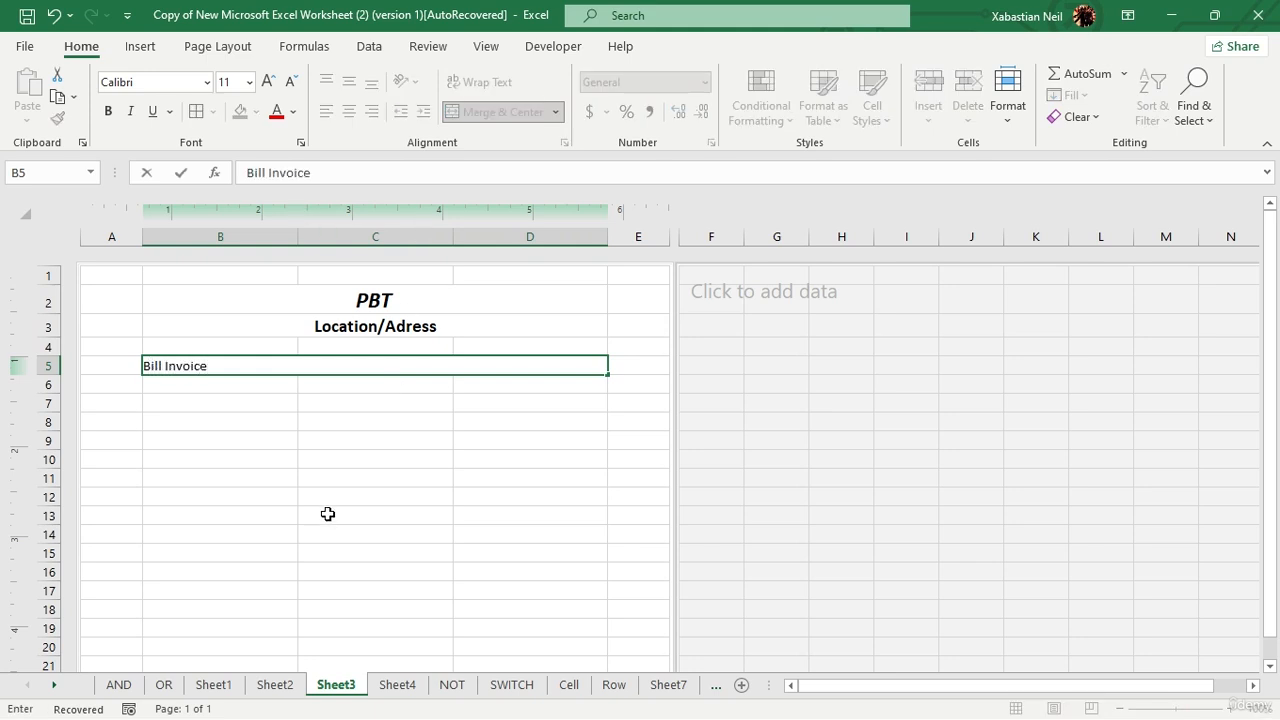
left_click(327, 514)
- Format the Bill Invoice heading at font size 12 in bold
left_click(434, 368)
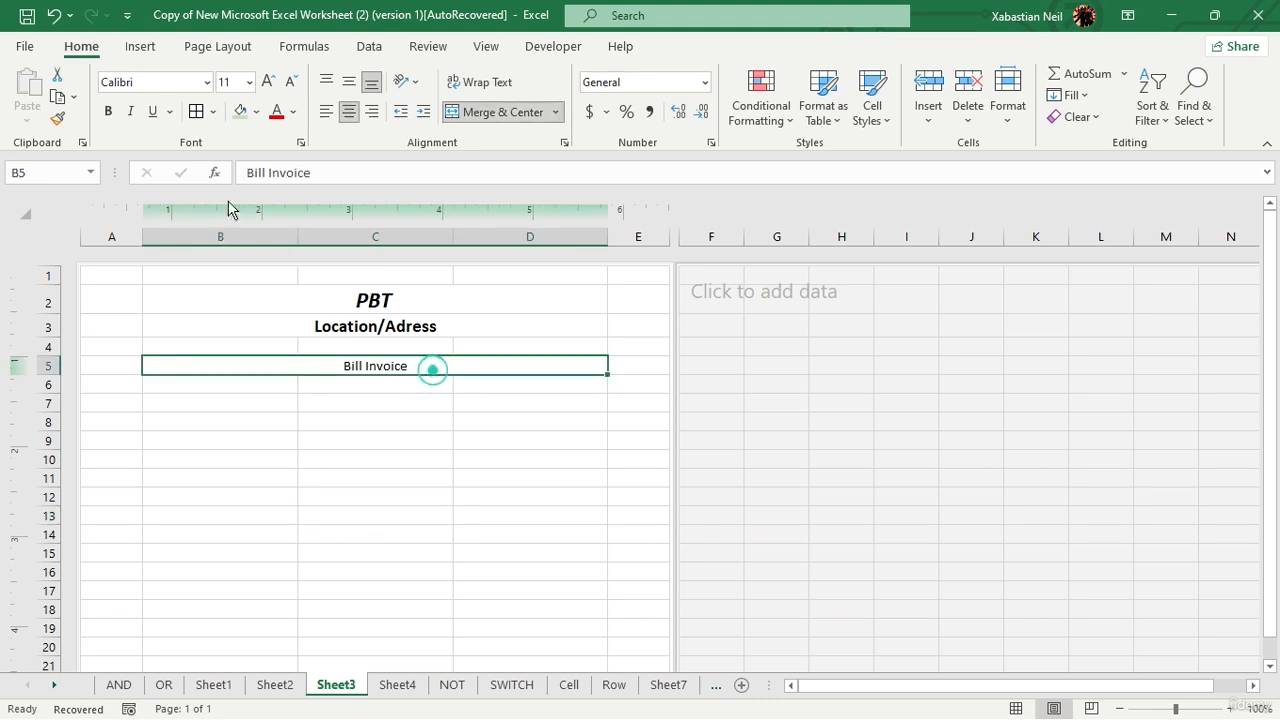
left_click(268, 82)
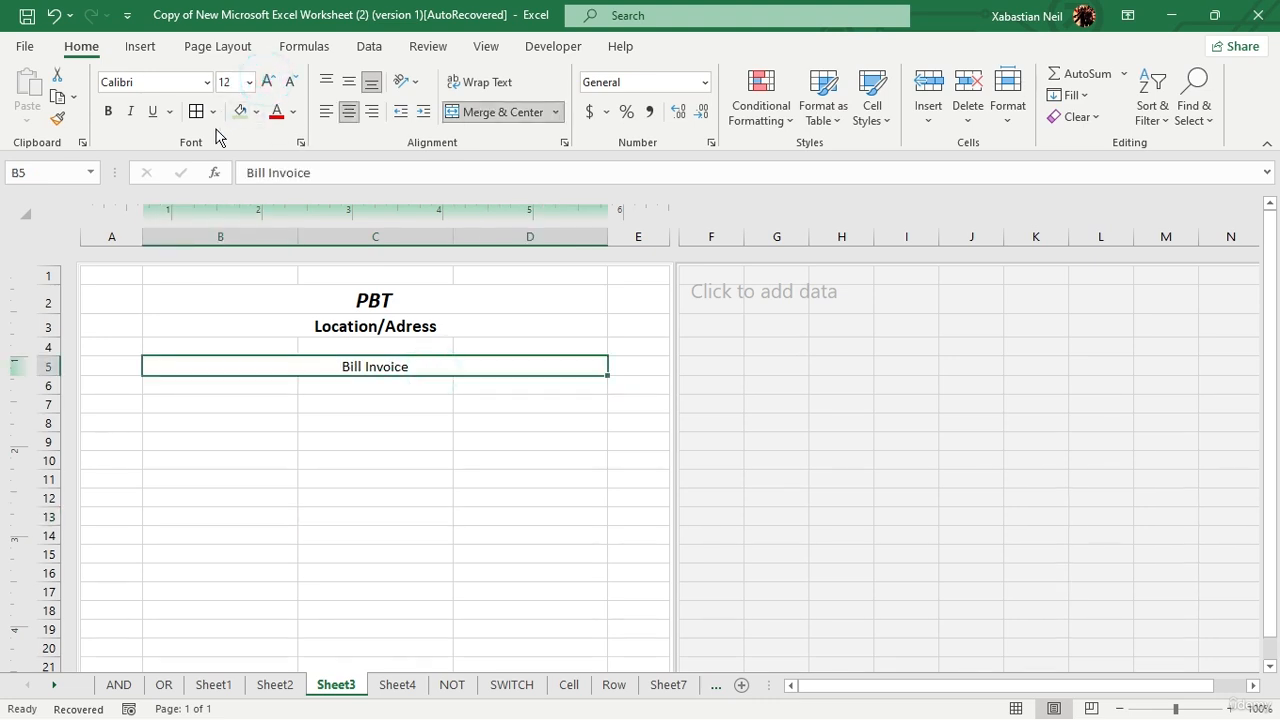
left_click(108, 111)
left_click(397, 479)
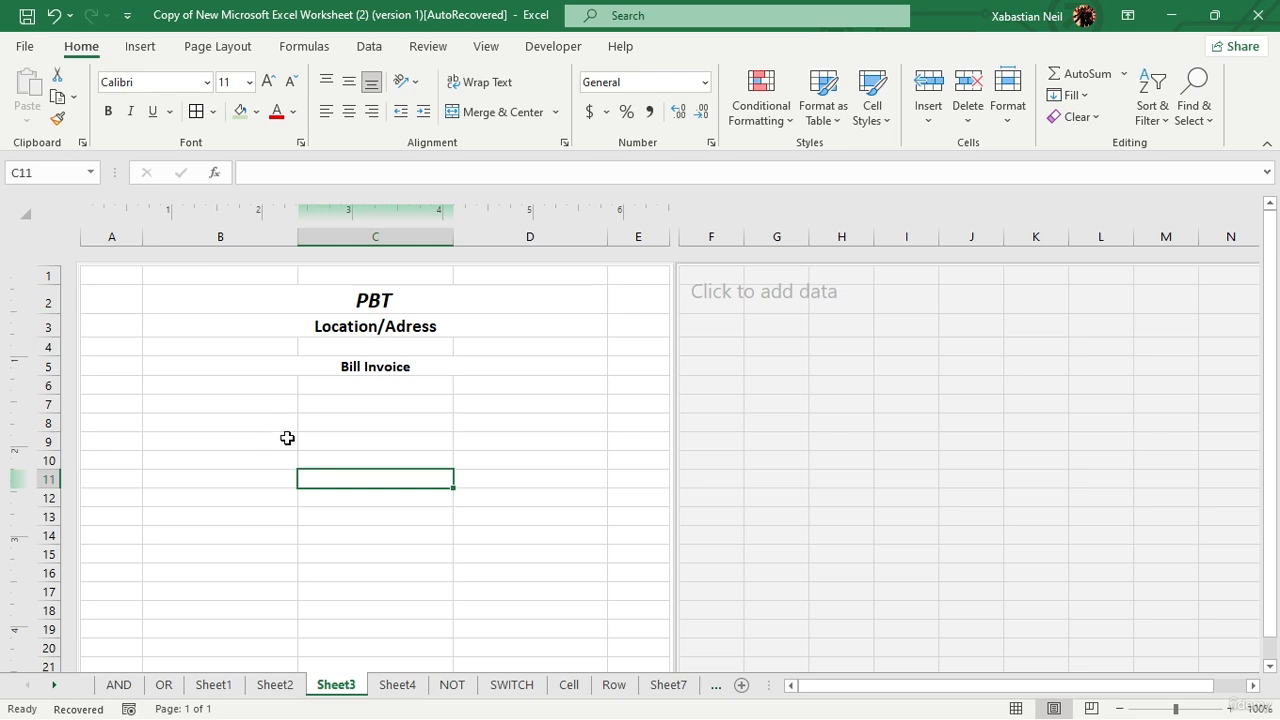
- Enter the column headers "Bill. No", "Items", "Quantity" and "Amount" in cells B6 through E6
left_click(217, 383)
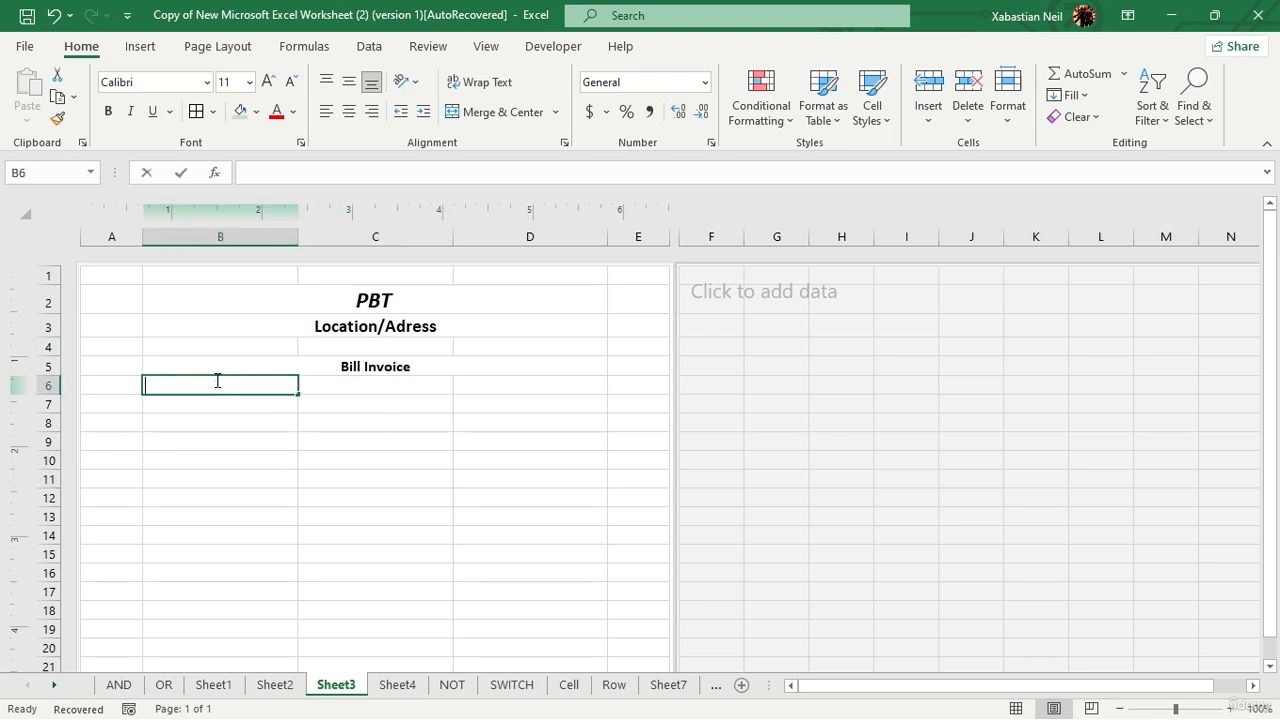
double_click(217, 383)
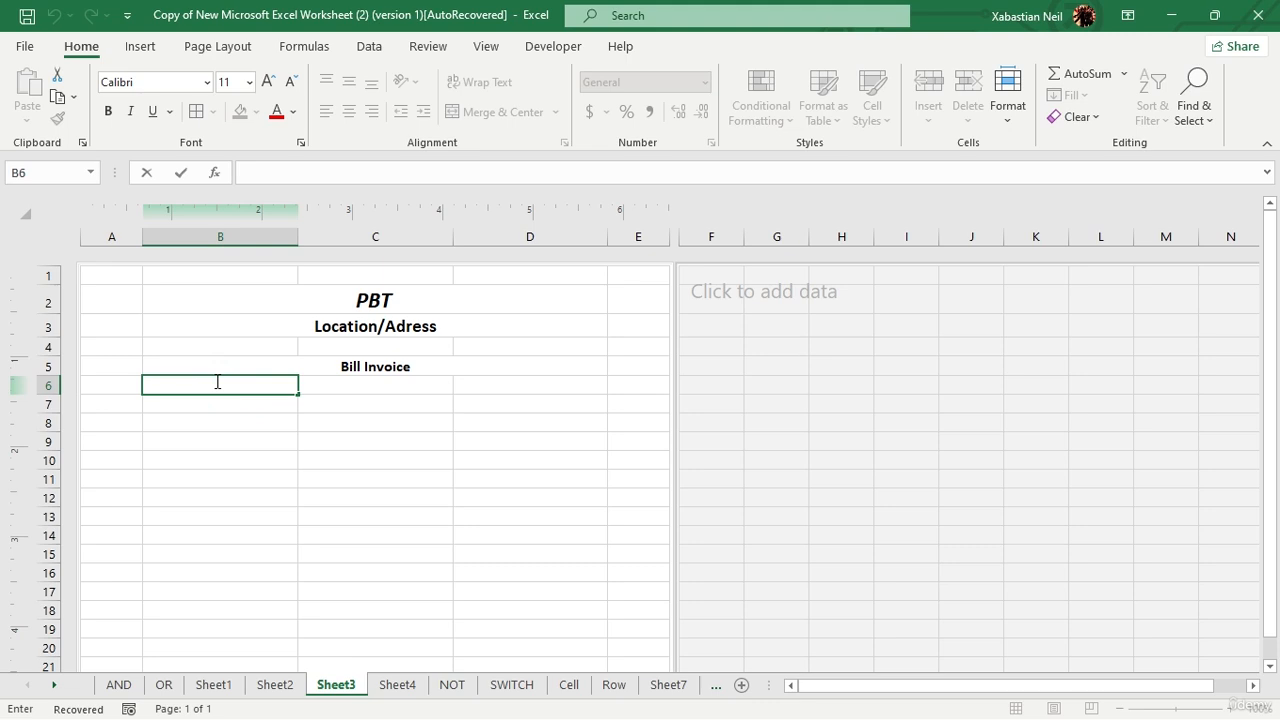
type("N")
type("Bill")
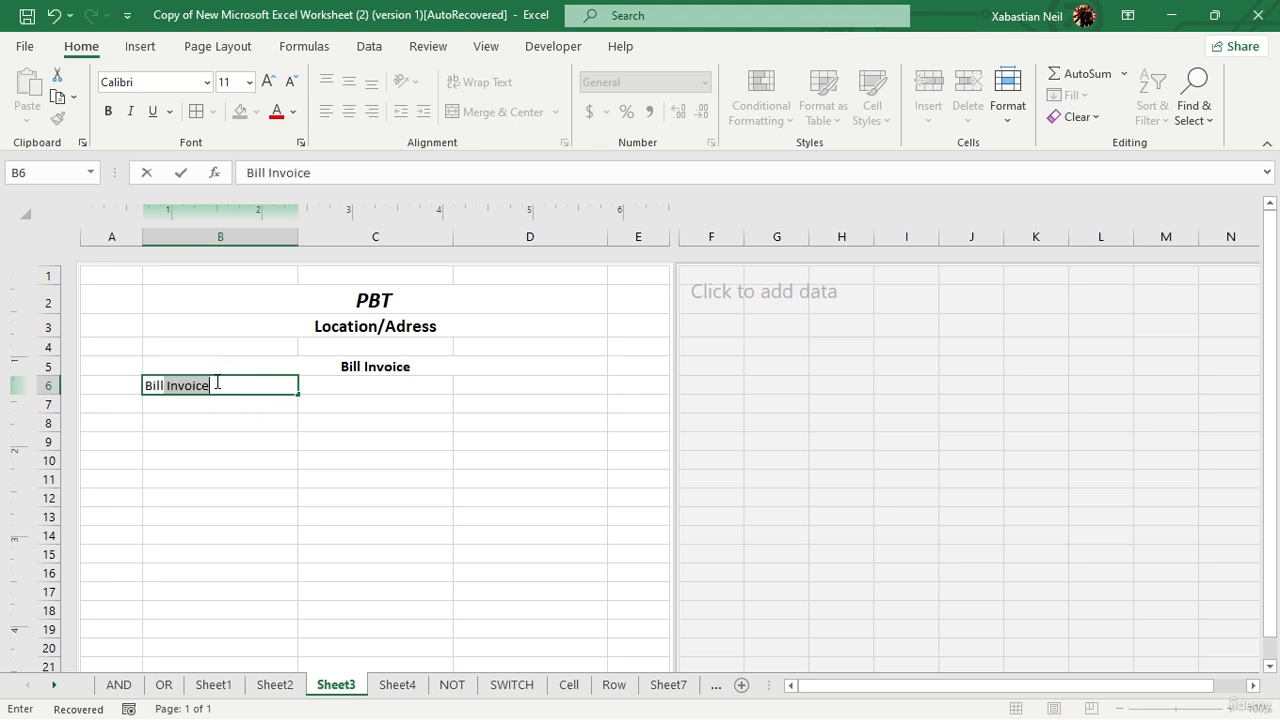
type(". no")
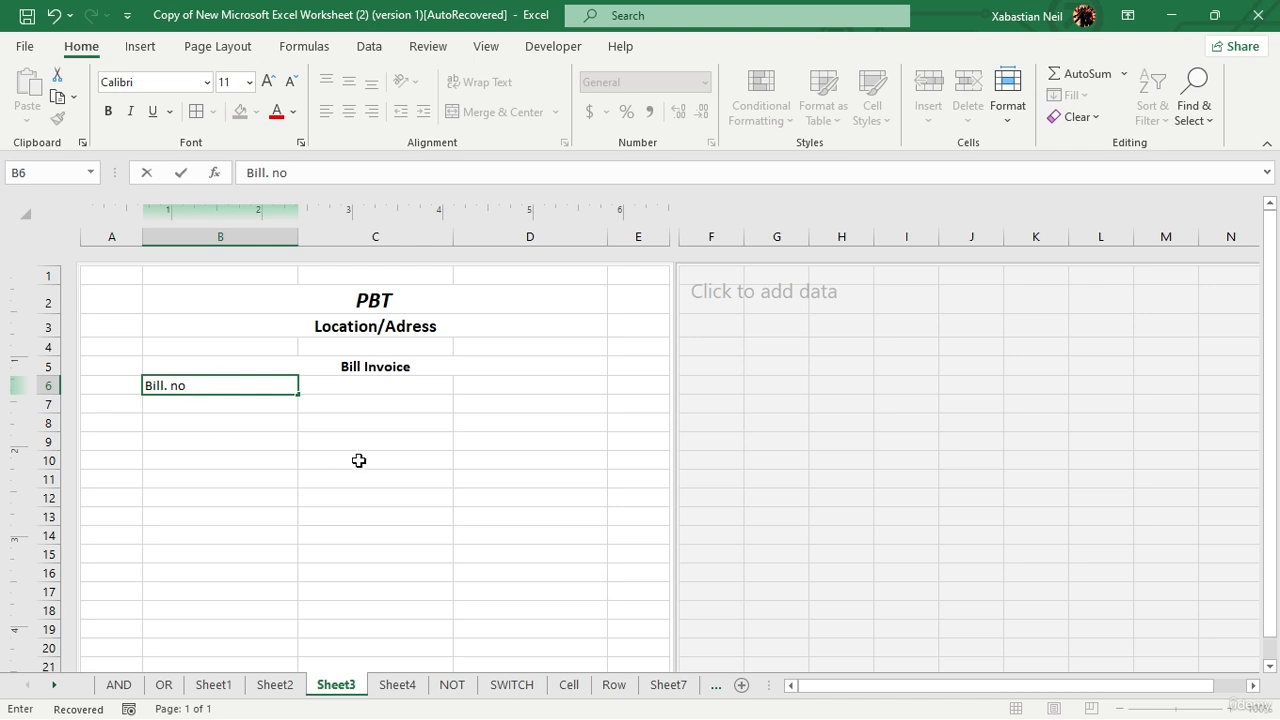
left_click(392, 381)
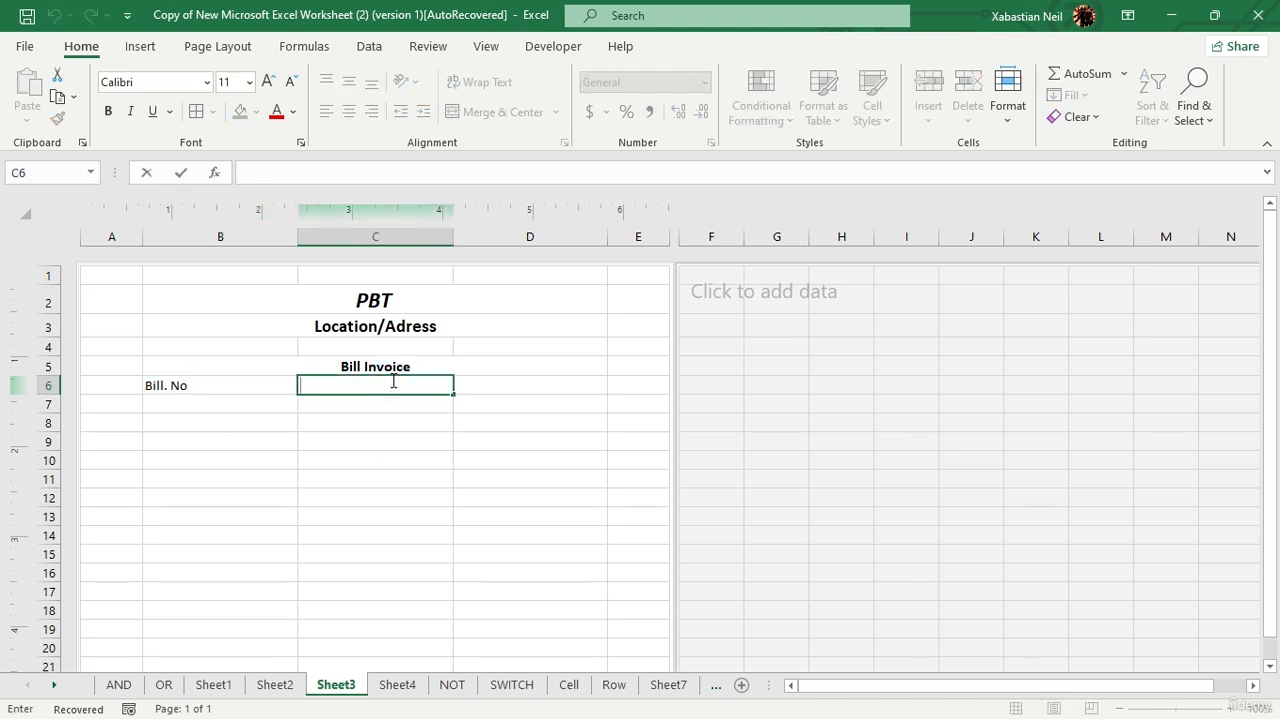
type("N")
double_click(531, 389)
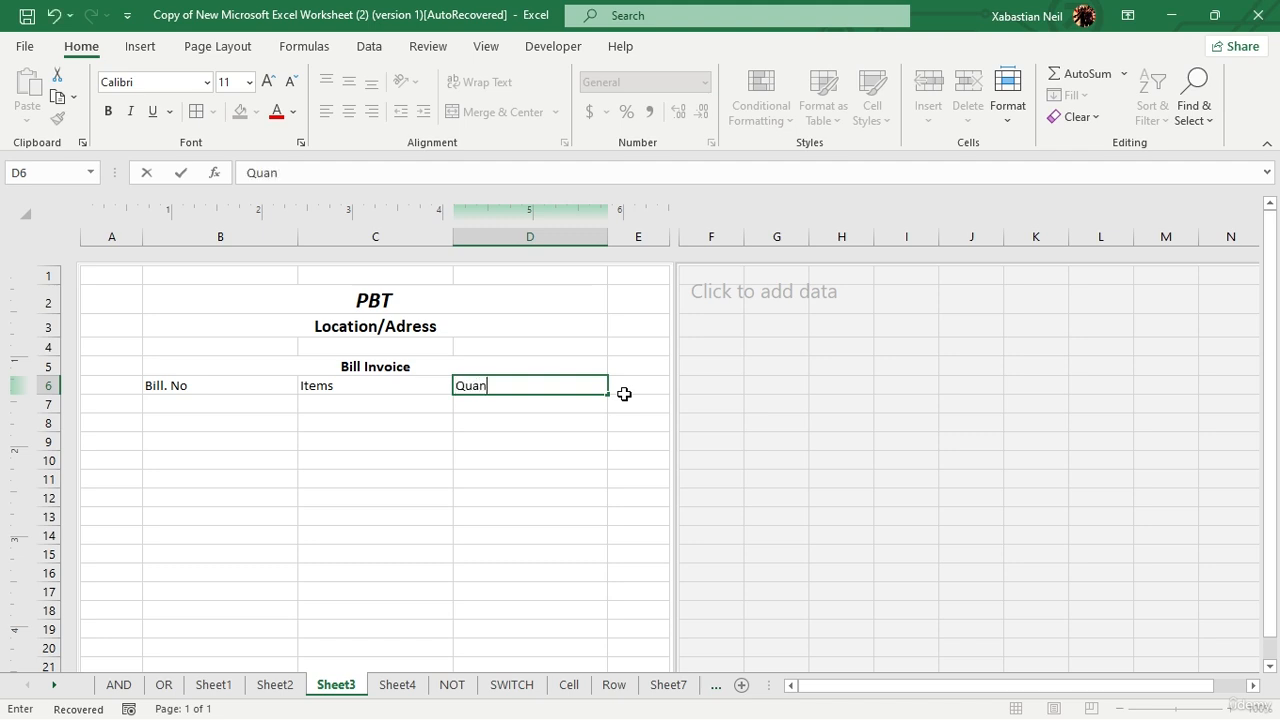
left_click(645, 386)
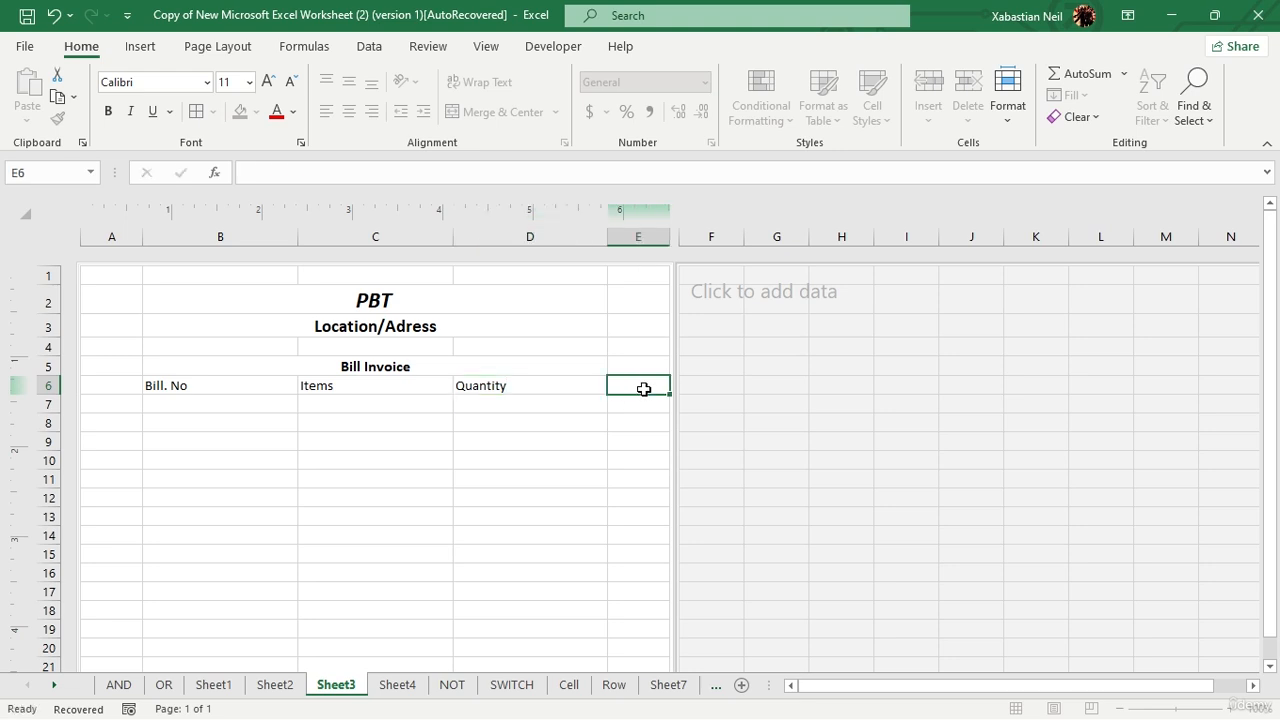
type("Amount")
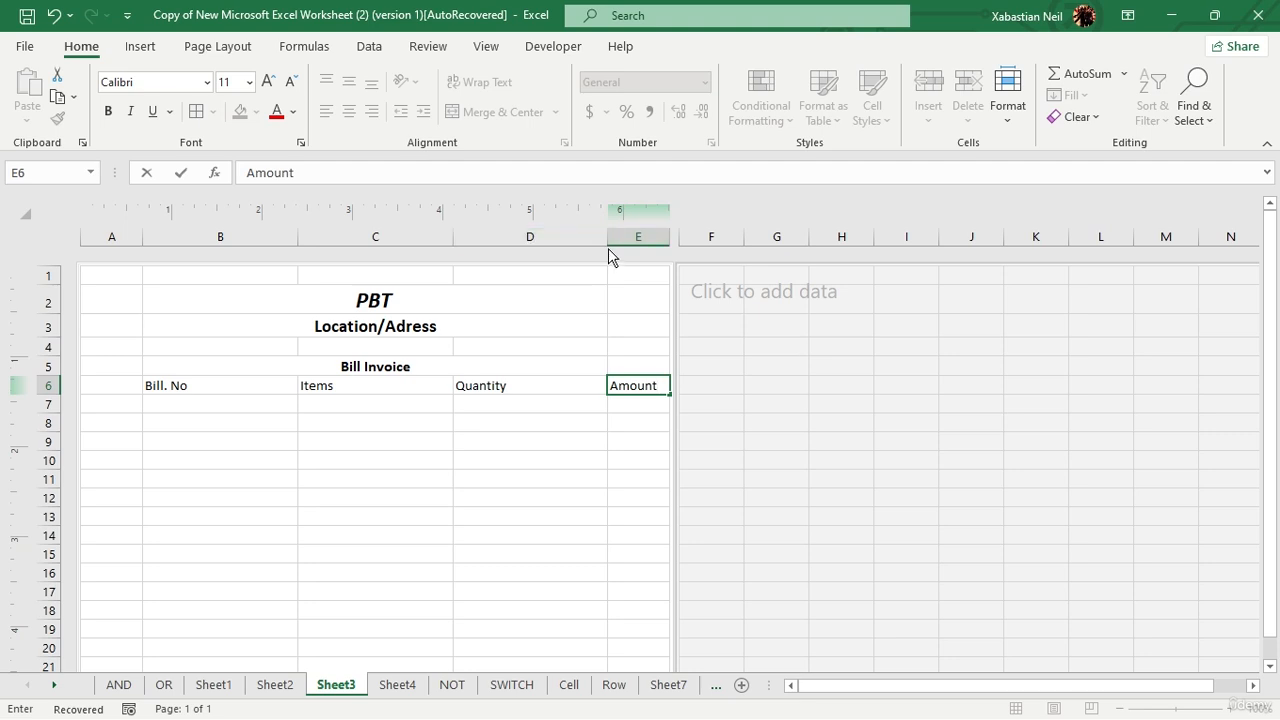
- Narrow column D to about 1.4 inches and widen column E to about 1.1 inches
left_click(586, 385)
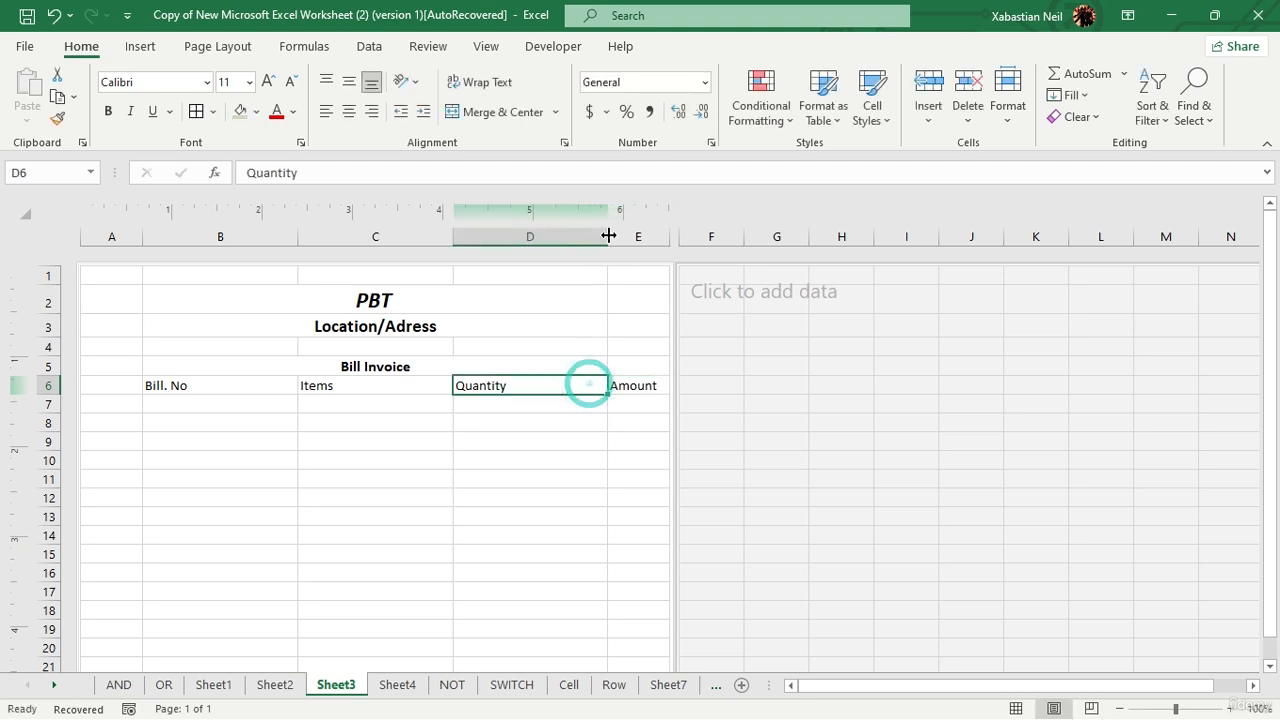
left_click_drag(606, 237, 671, 242)
left_click(314, 476)
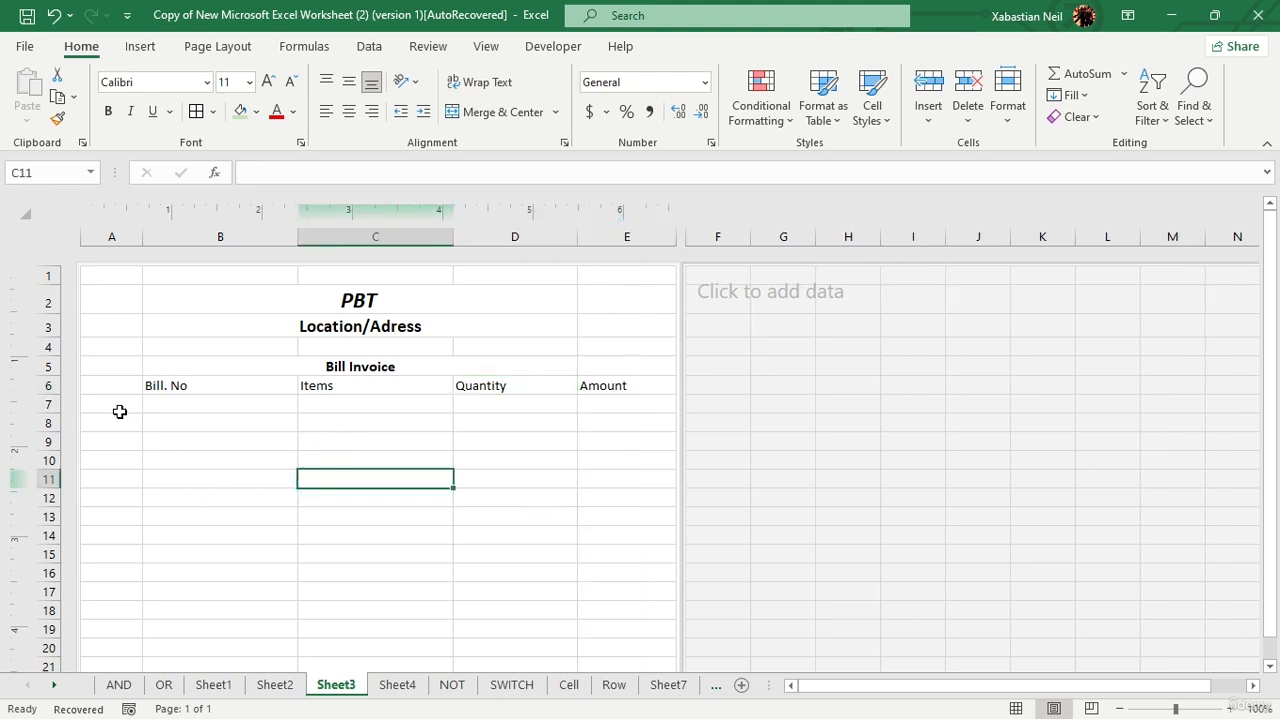
- Format the row 6 column headers in bold without italics and increase their font size to 12
left_click(48, 385)
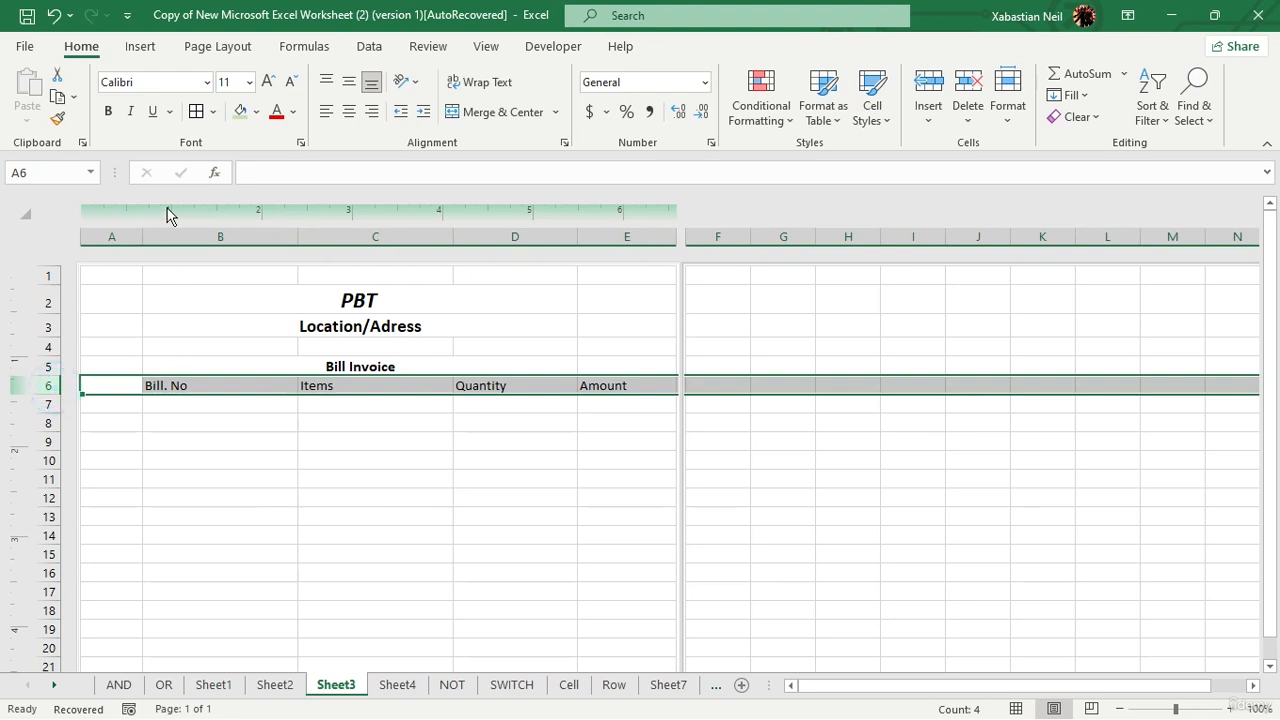
left_click(108, 111)
left_click(130, 111)
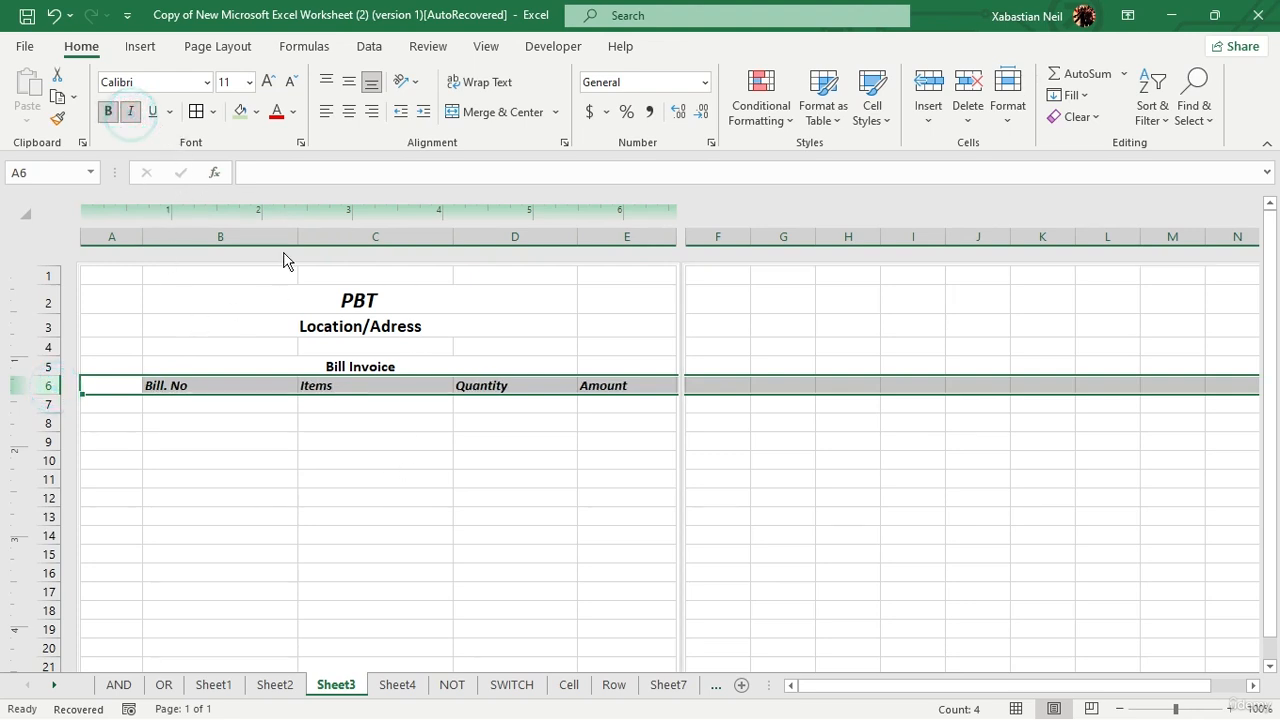
left_click(267, 81)
left_click(291, 532)
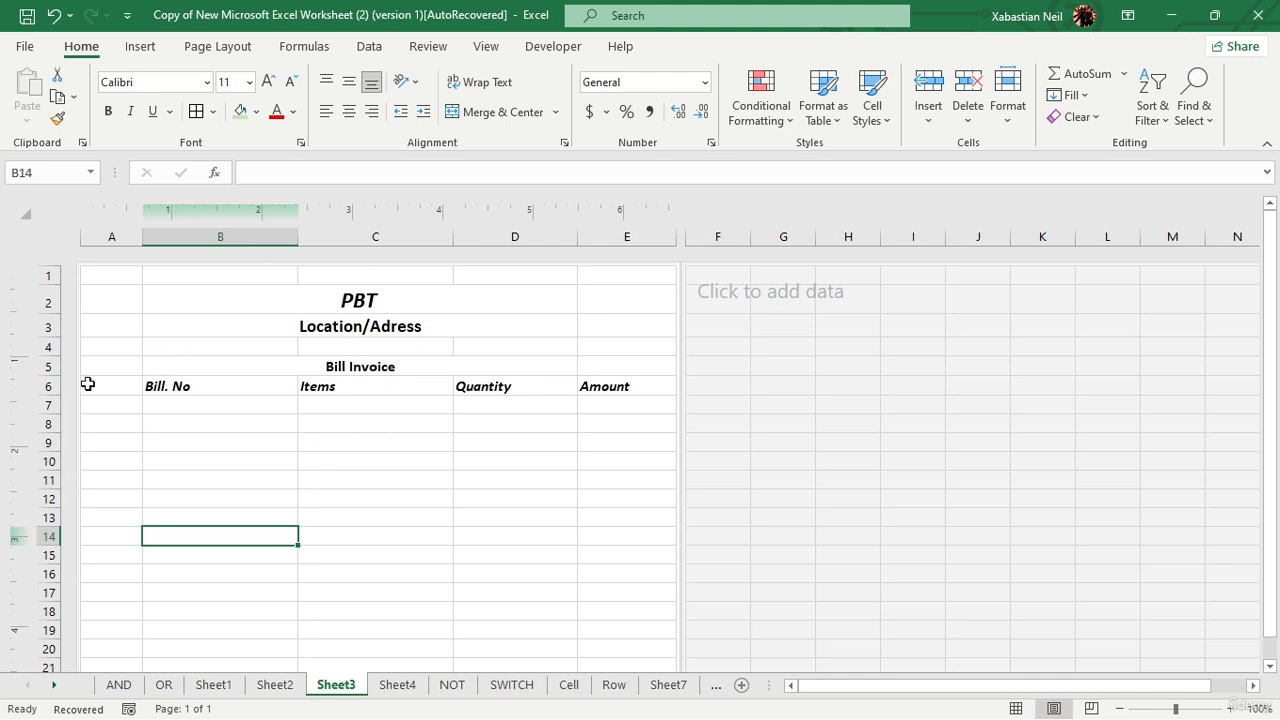
left_click(47, 386)
left_click(130, 111)
left_click(187, 530)
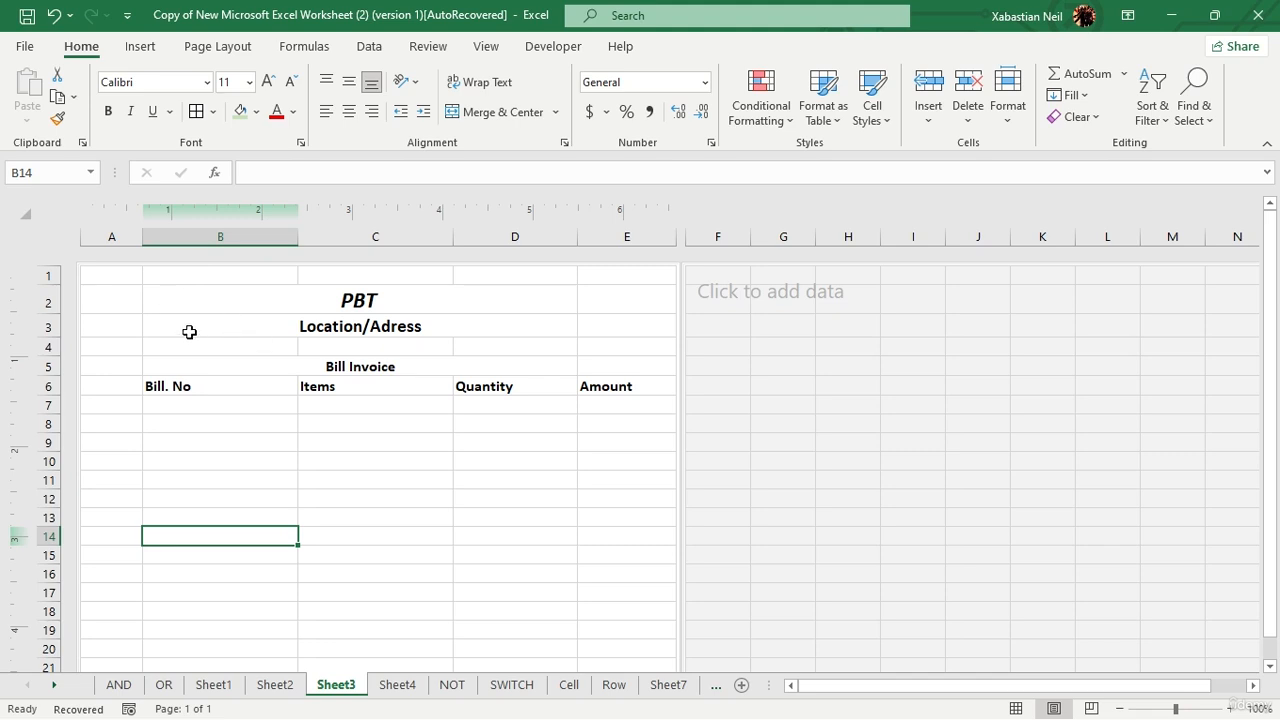
- Add a thick bottom border under the merged Bill Invoice heading in B5 through D5
left_click_drag(194, 296, 653, 540)
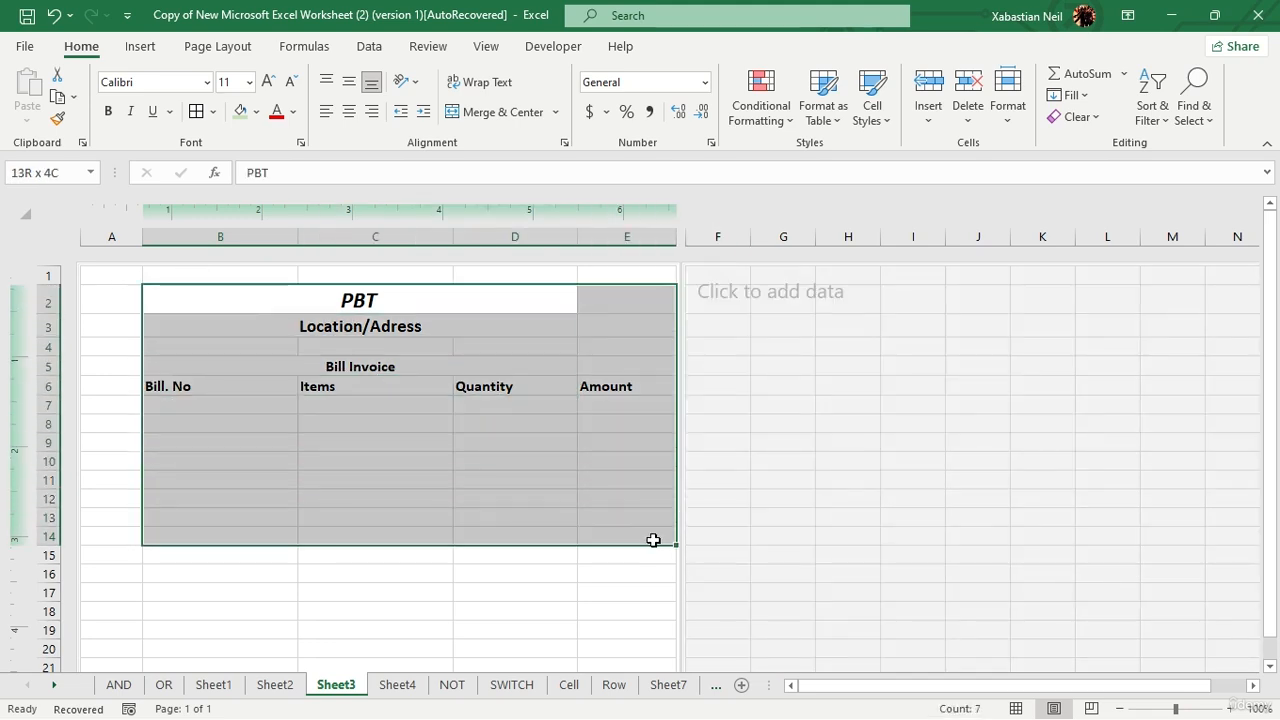
left_click(451, 517)
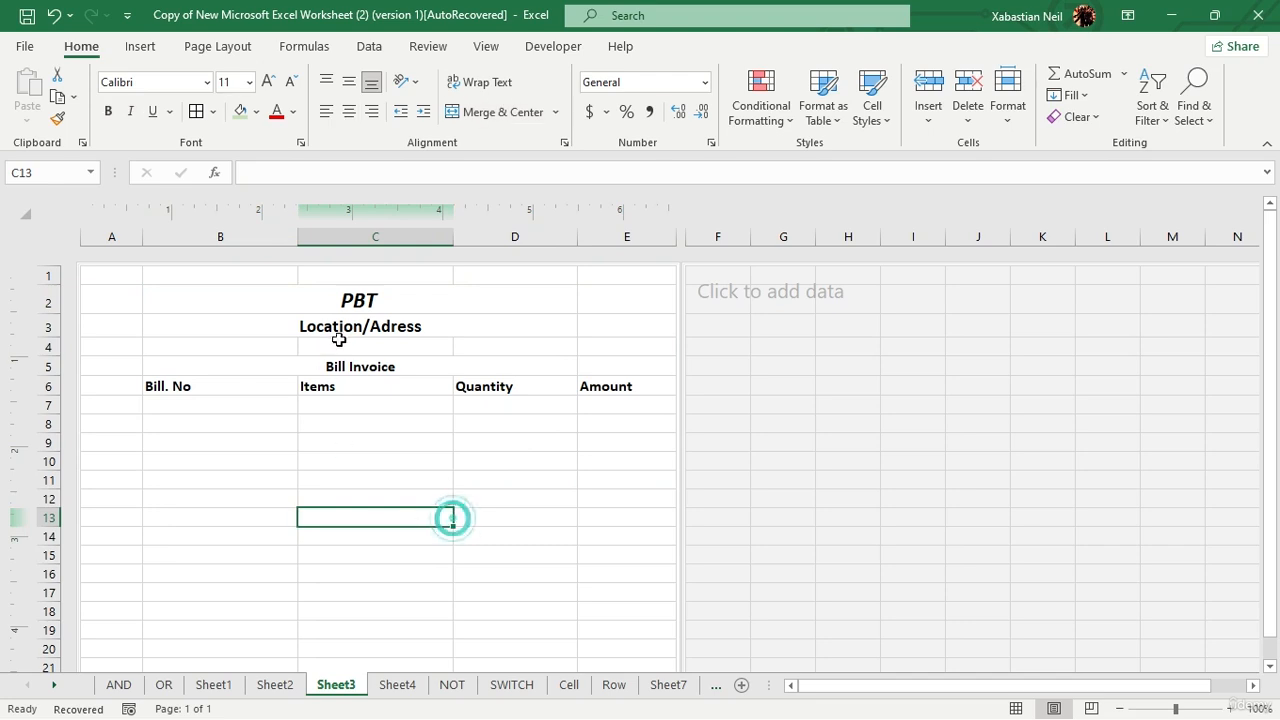
left_click(250, 367)
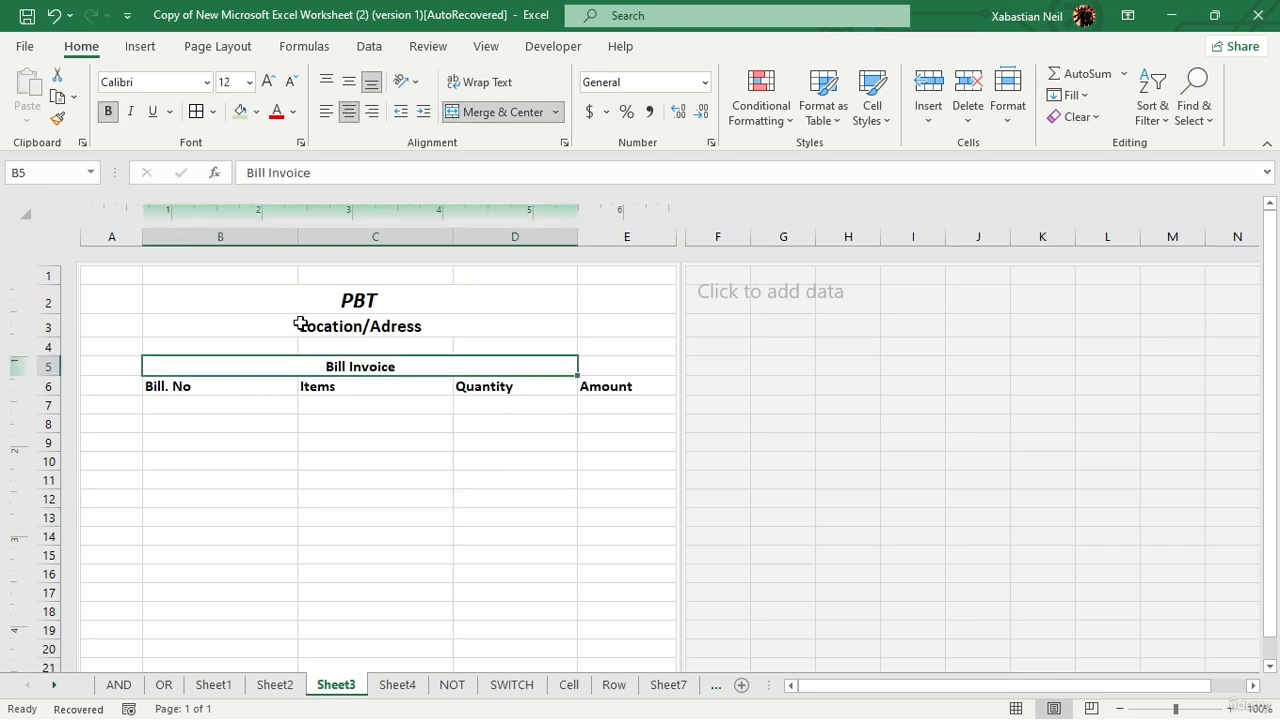
left_click(212, 111)
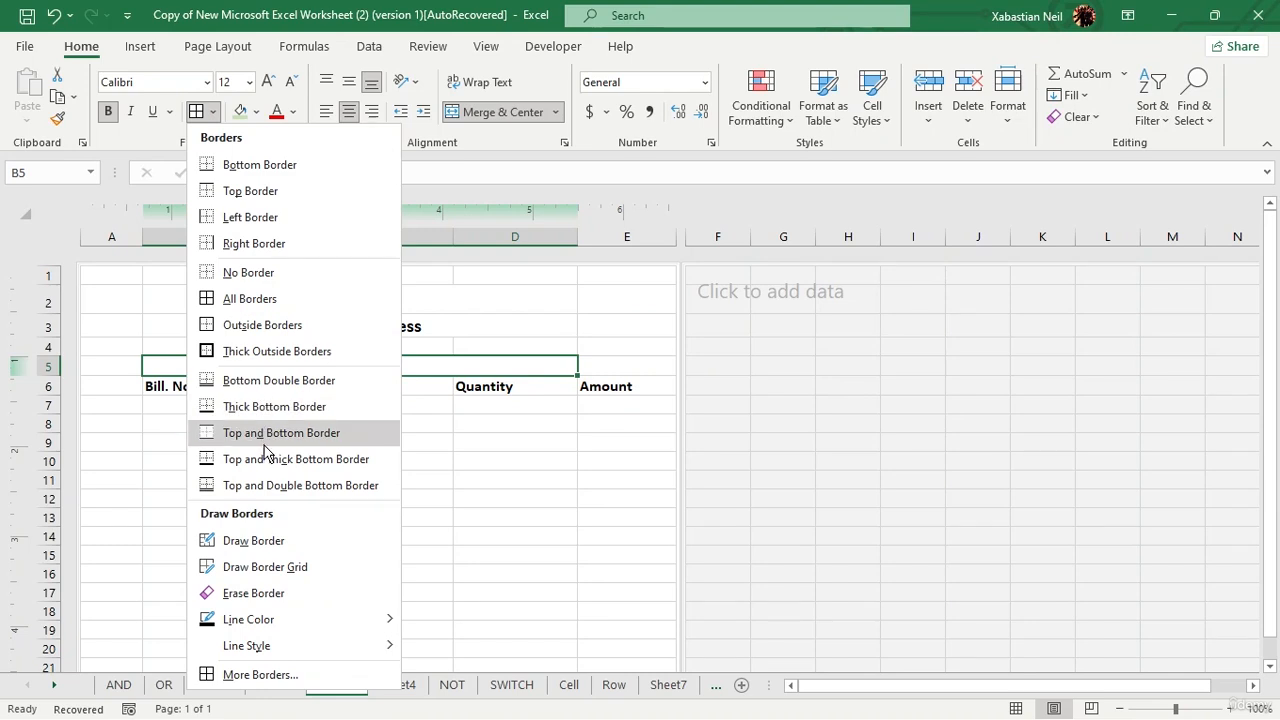
left_click(303, 414)
left_click(432, 458)
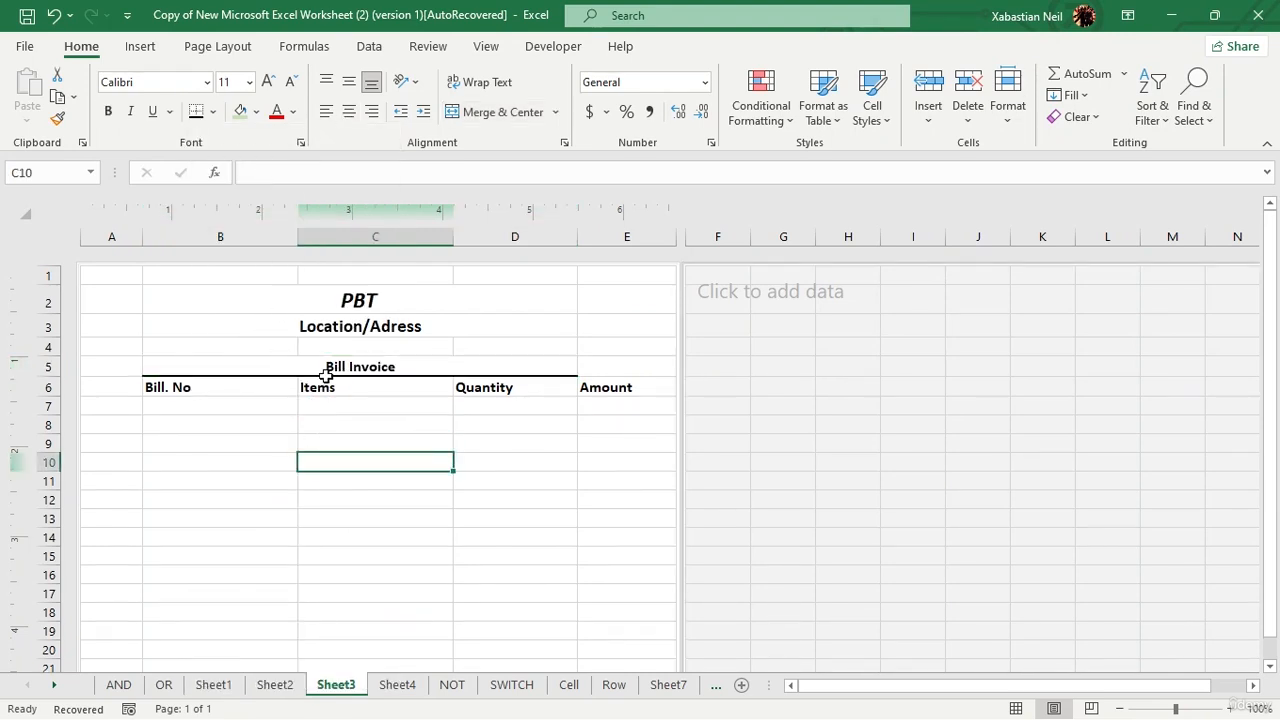
- Re-merge and center the Bill Invoice heading across B5 through E5 and reapply its thick bottom border
left_click(286, 366)
left_click_drag(501, 368, 594, 371)
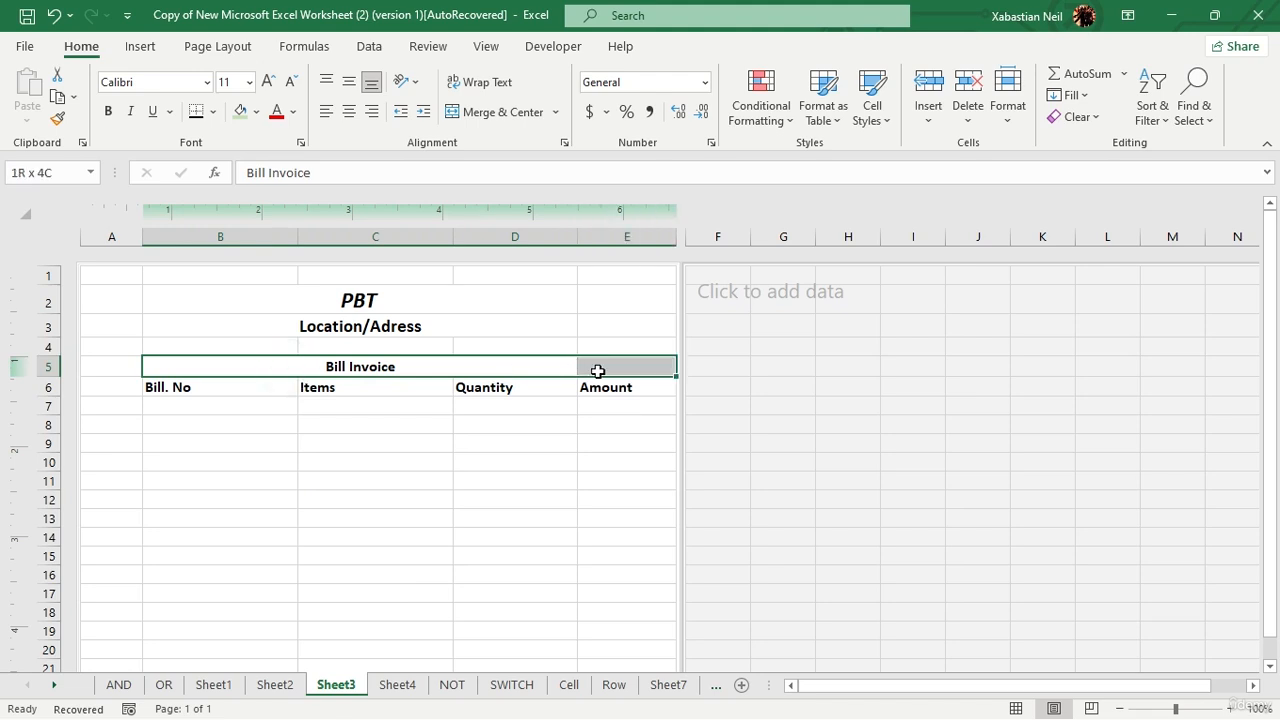
left_click(472, 112)
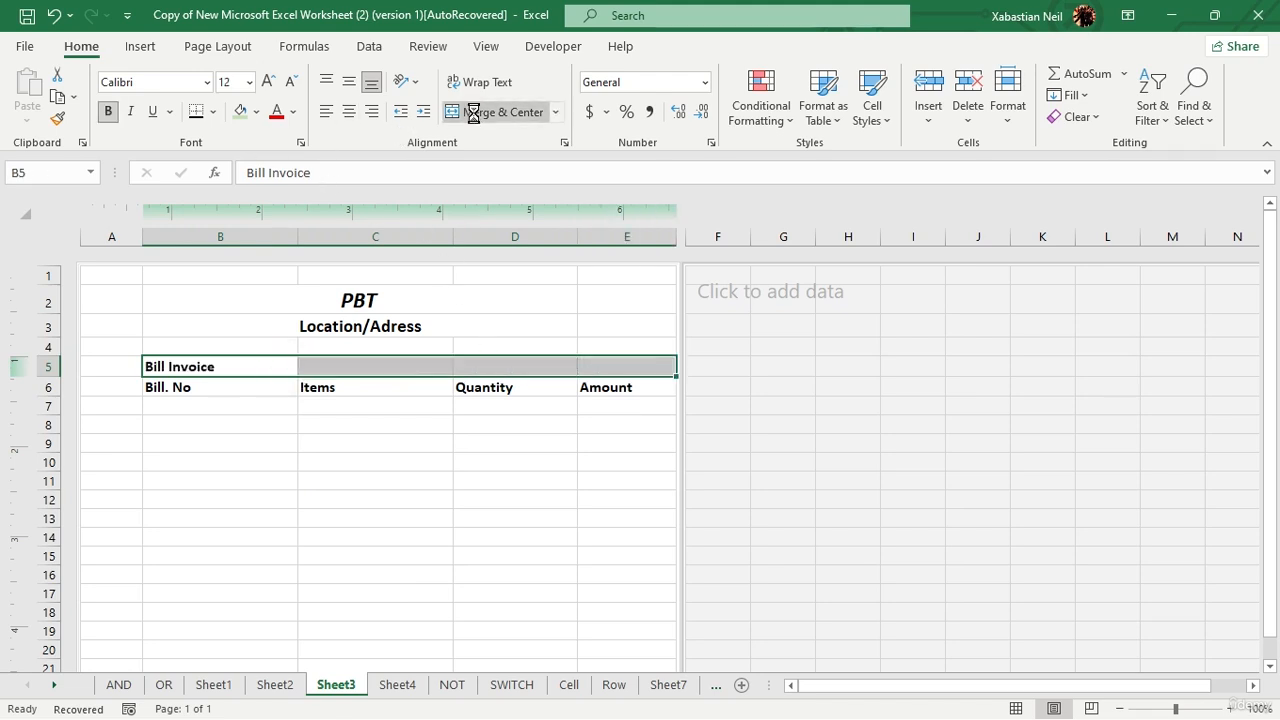
left_click(470, 111)
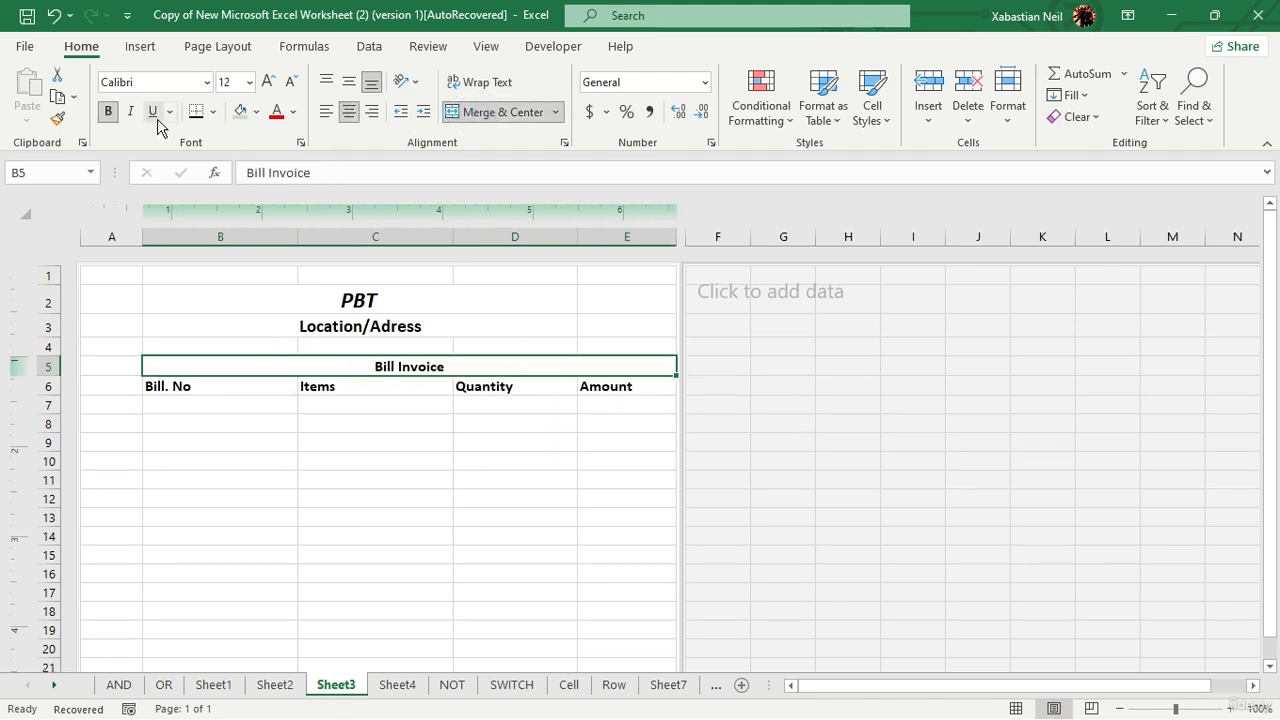
left_click(196, 113)
left_click(301, 469)
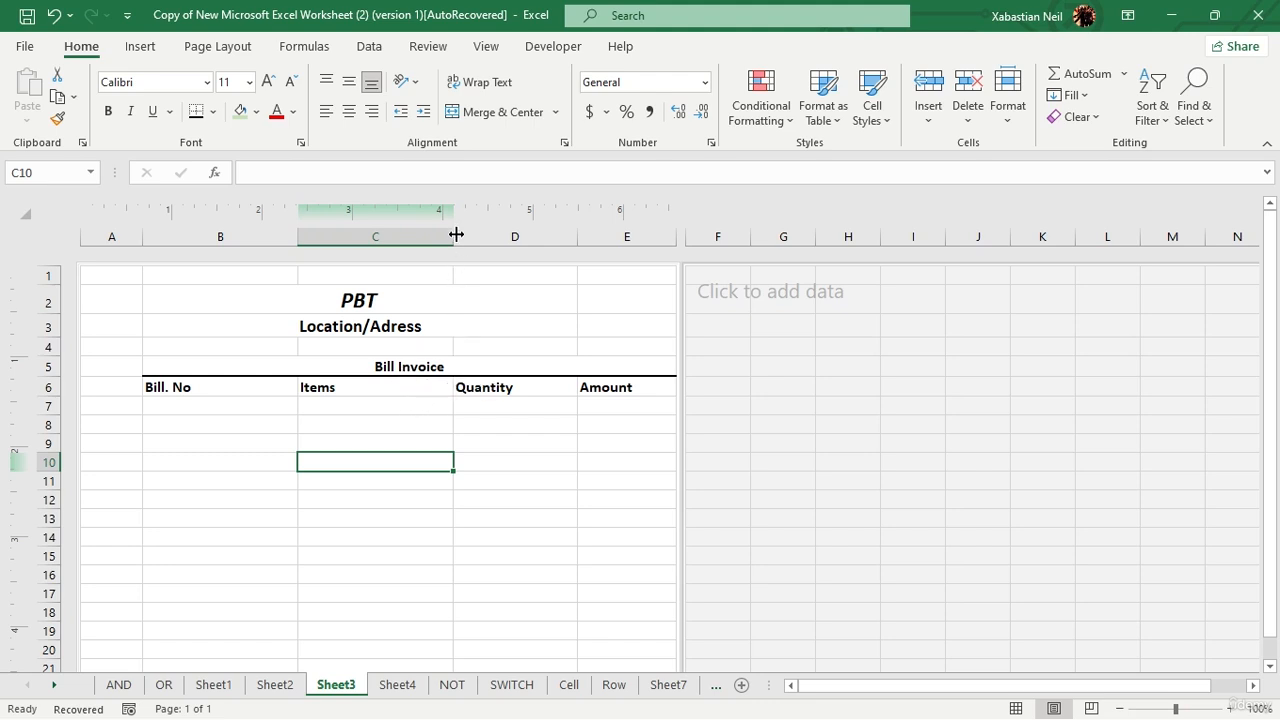
- Narrow column C to about 1.2 inches and extend the merged Bill Invoice heading across B5 through F5
left_click_drag(453, 236, 404, 237)
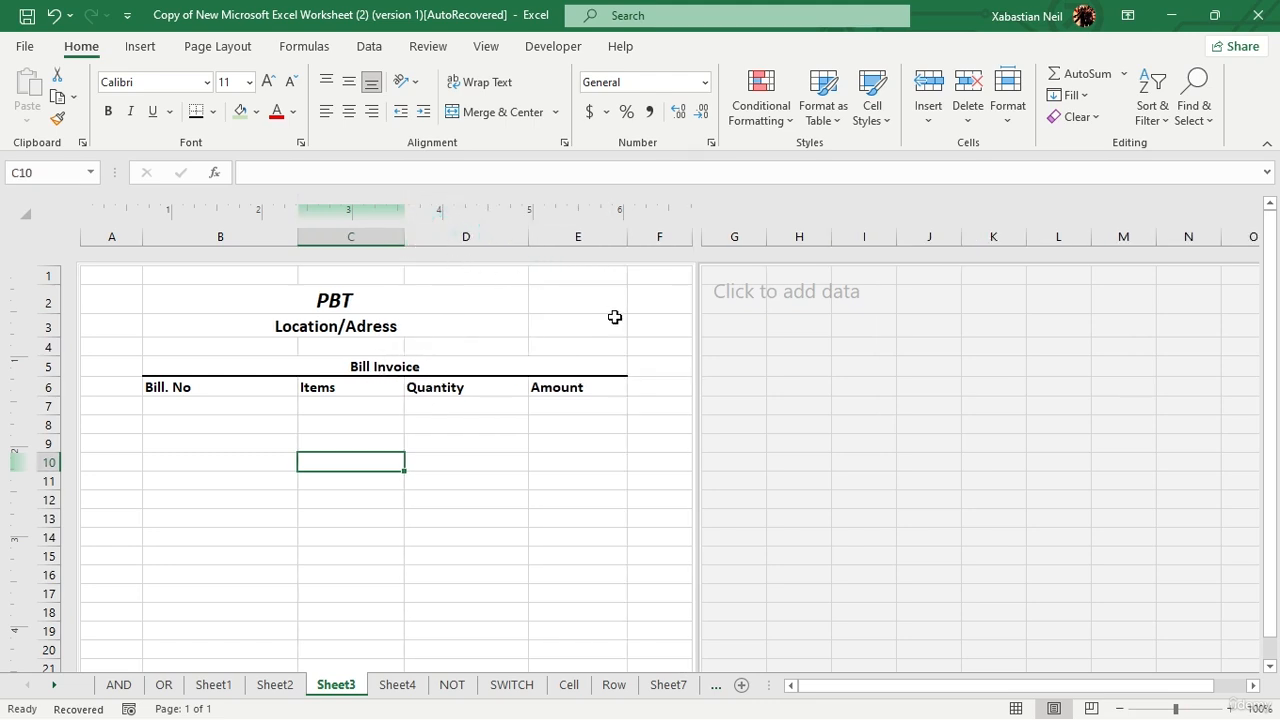
left_click(498, 364)
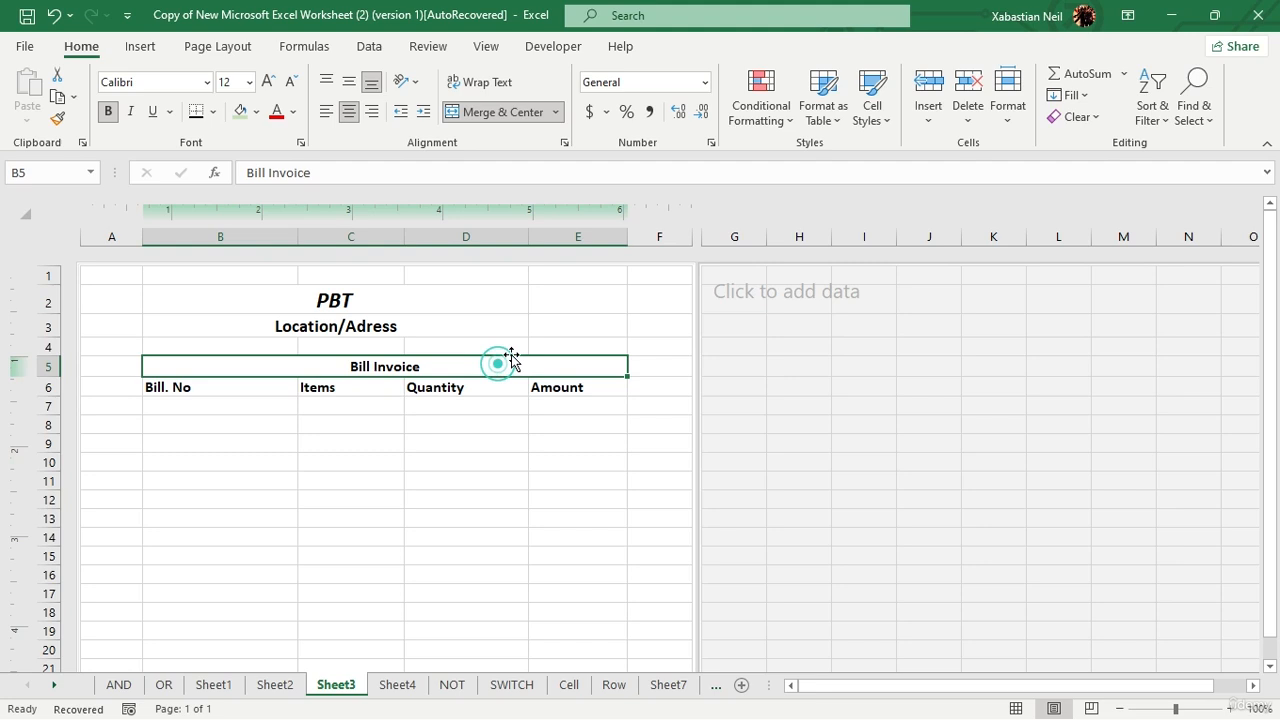
left_click(649, 366, "shift")
left_click(470, 112)
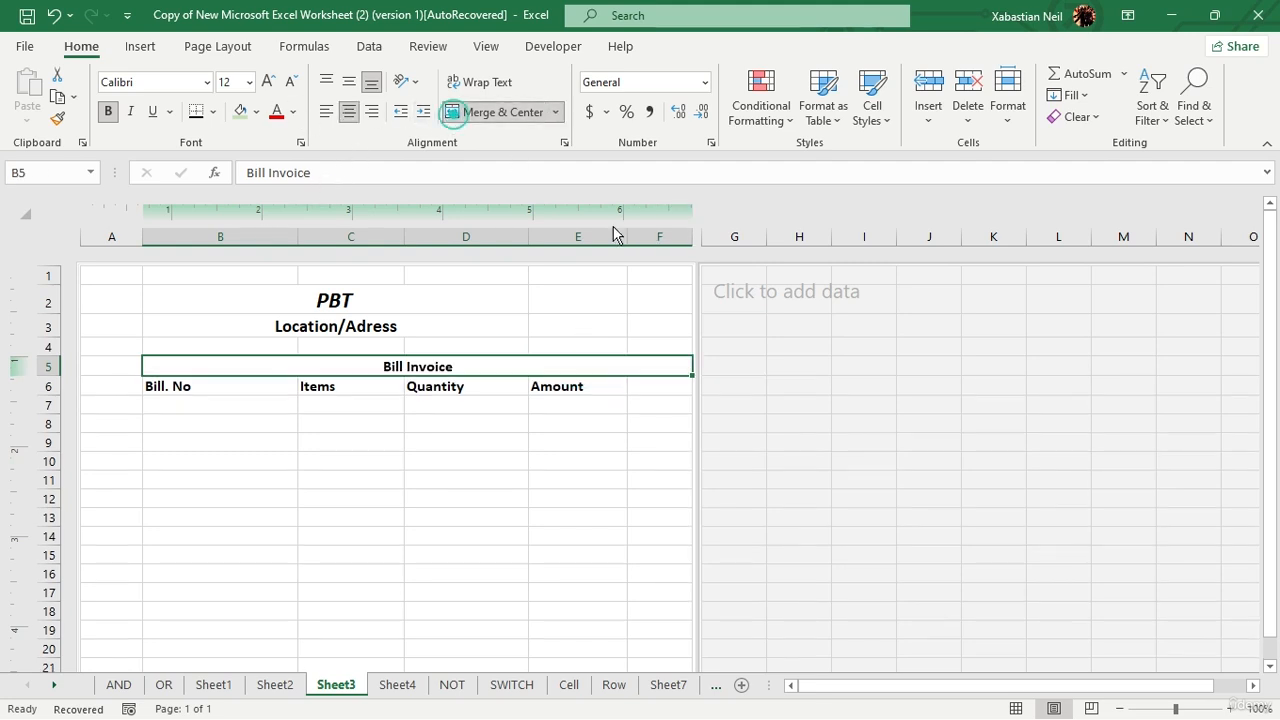
- Enter the header "Rate" in cell F6 and copy it into D6, replacing the header there
left_click(655, 384)
type("Rate")
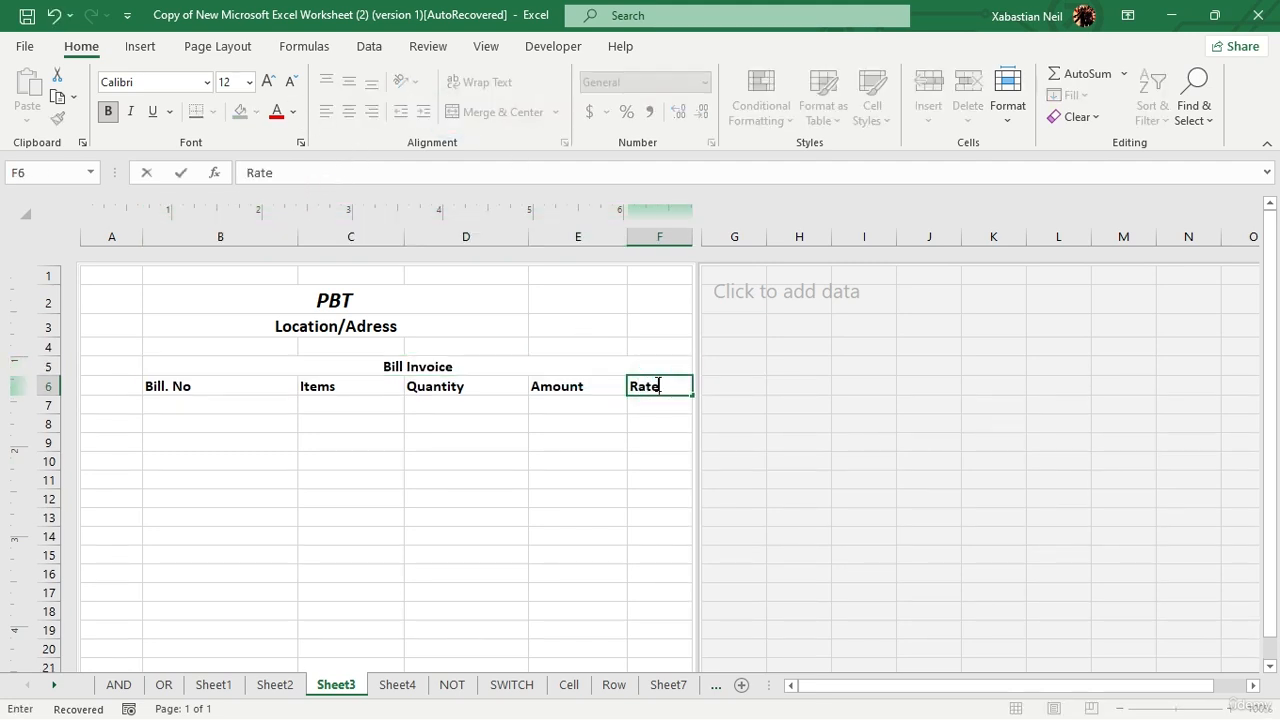
left_click(630, 499)
left_click(654, 384)
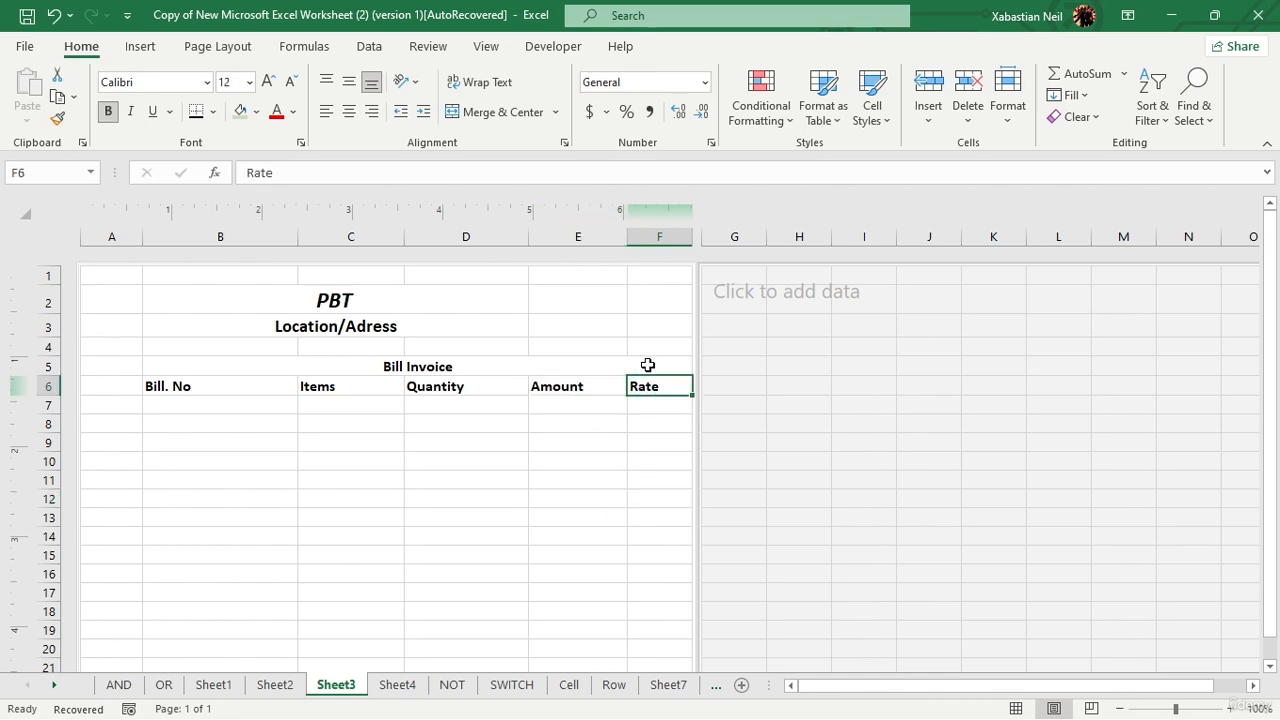
key("ctrl+c")
left_click(466, 386)
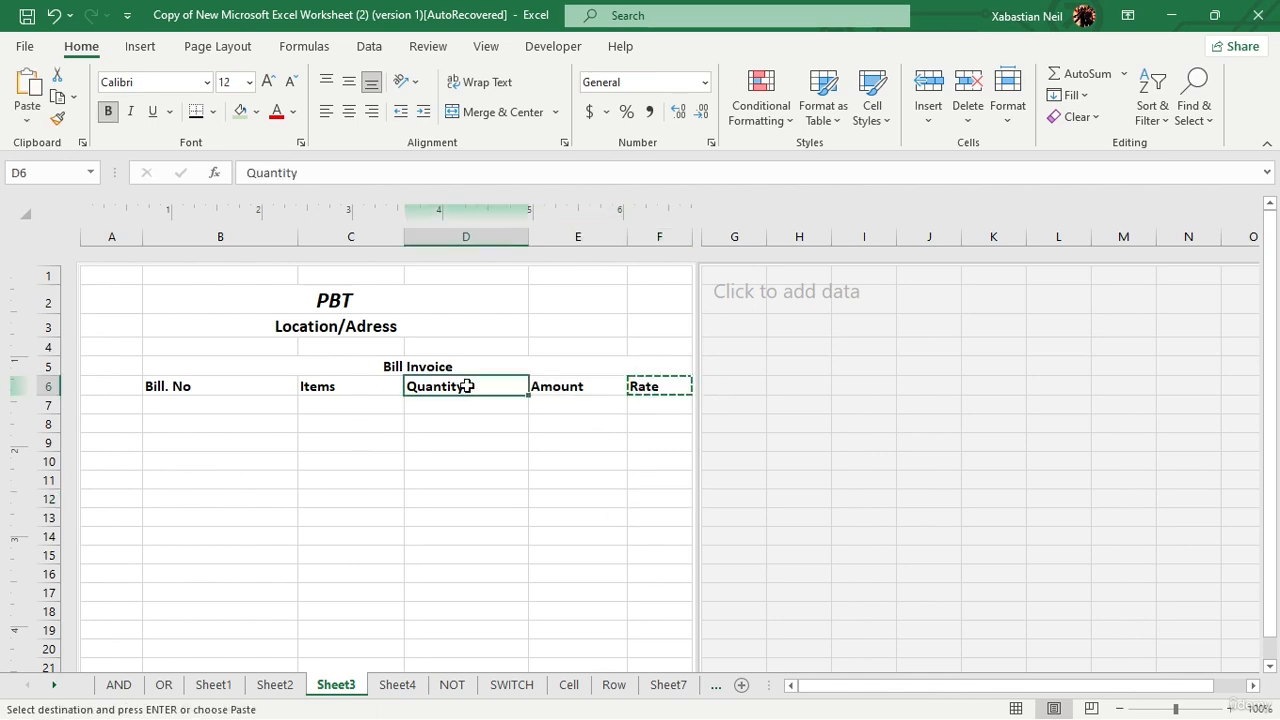
key("ctrl+v")
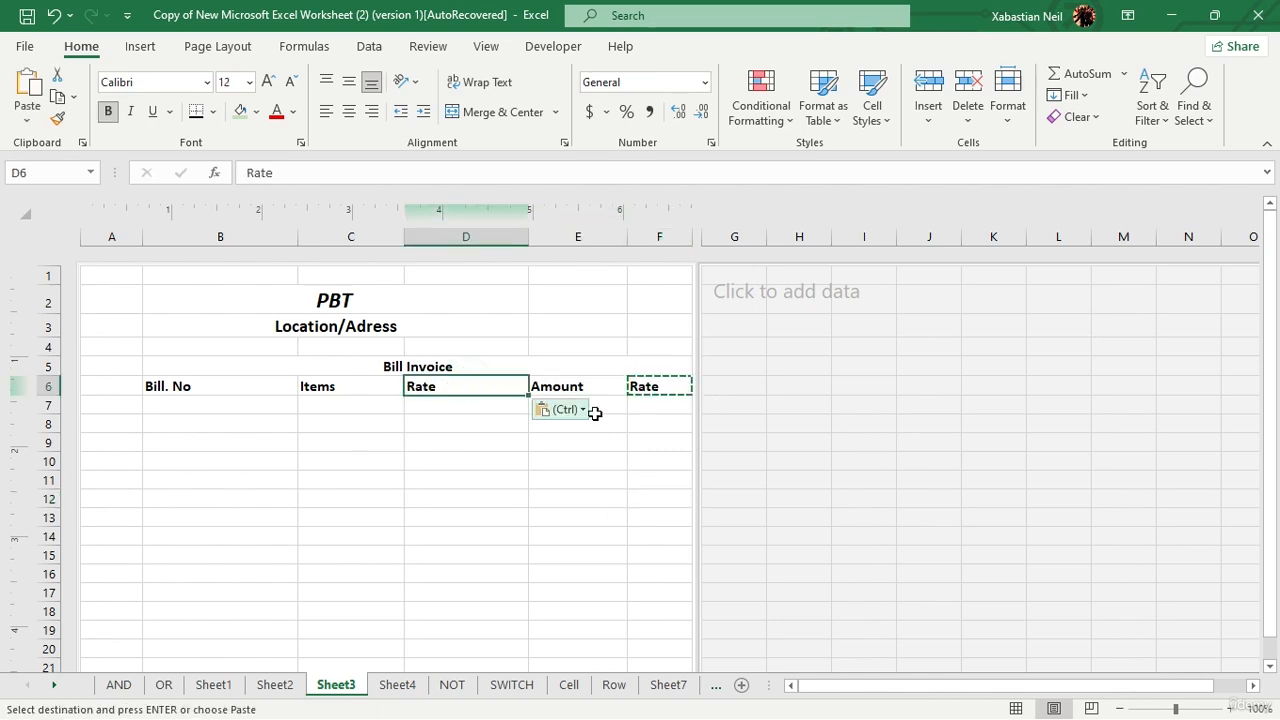
- Move the Amount header from E6 to F6 and enter "Quantity" in cell E6
left_click(667, 387)
left_click(603, 394)
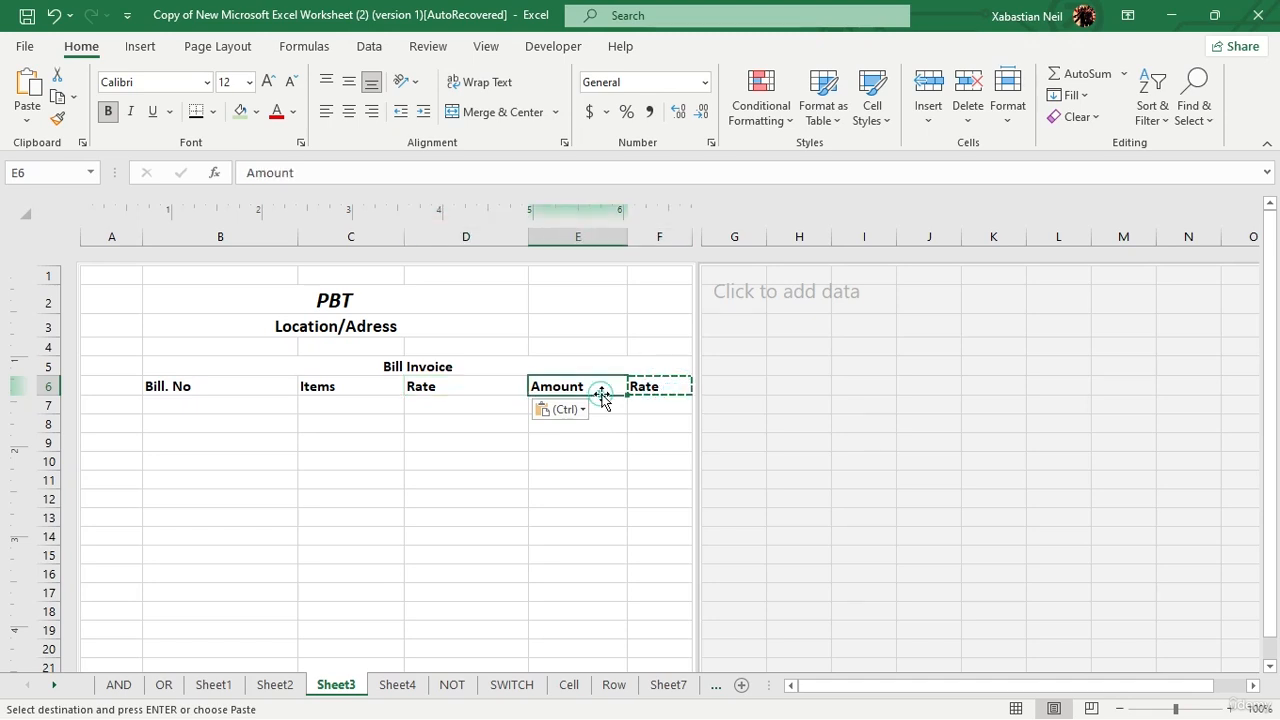
left_click_drag(620, 398, 677, 386)
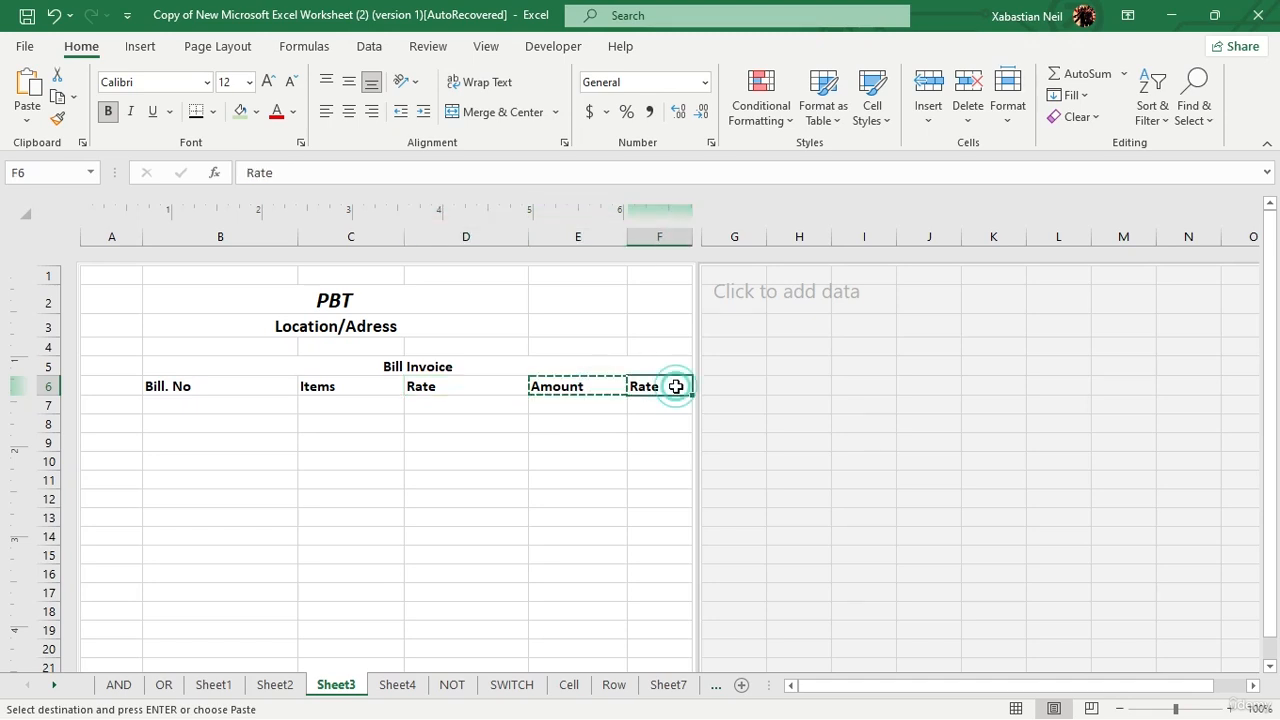
double_click(578, 388)
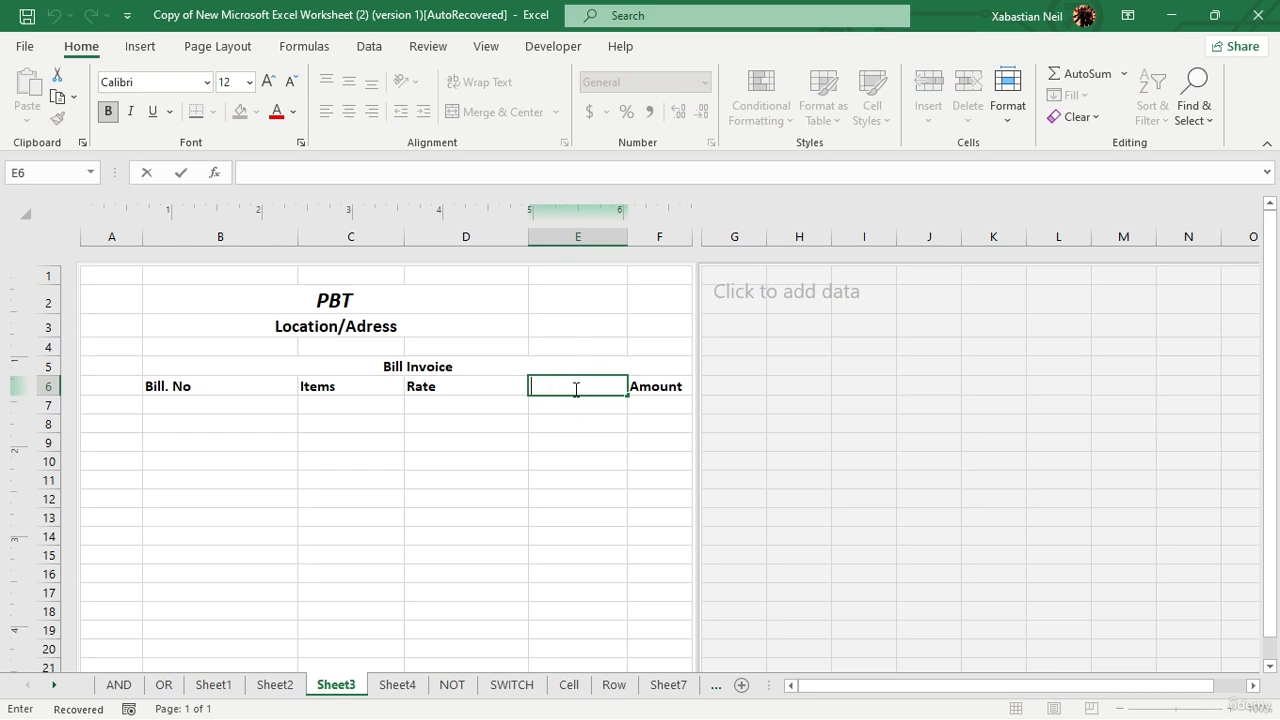
type("Quantity")
left_click(382, 480)
- Narrow column D to about 1.2 inches and merge and center the PBT title and address line across columns B through F
left_click_drag(528, 237, 507, 237)
left_click(345, 369)
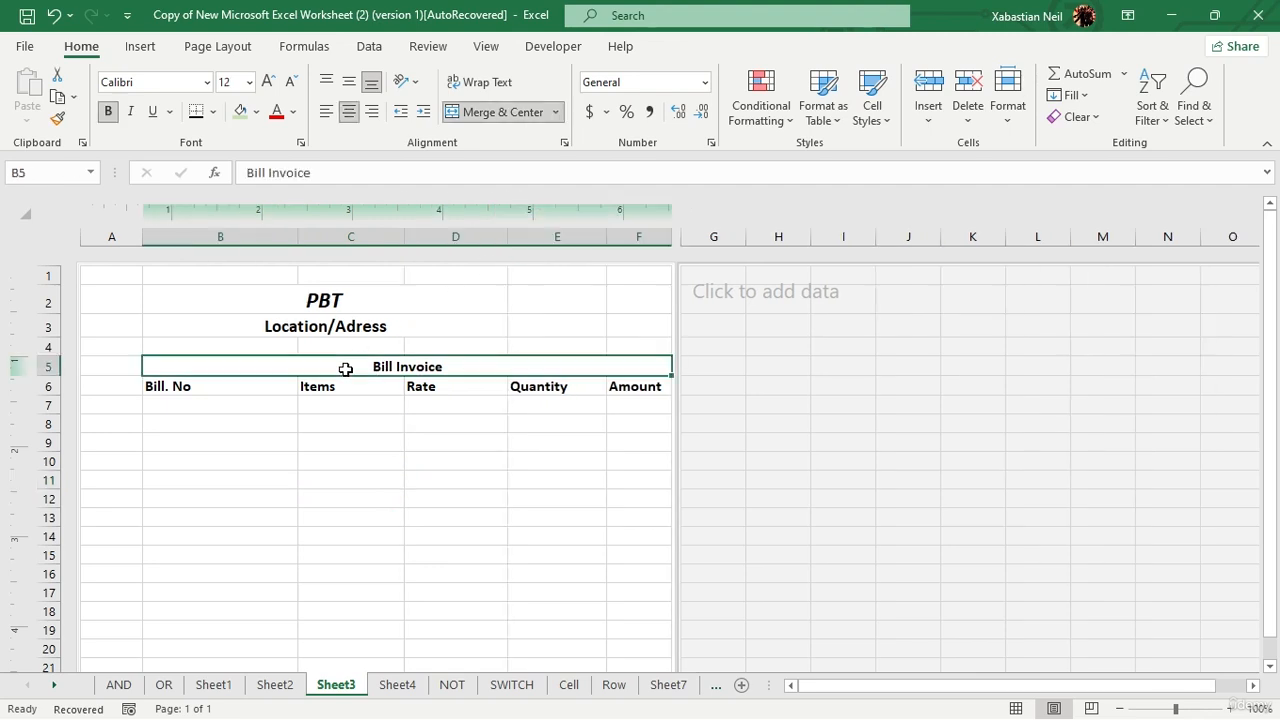
left_click_drag(432, 303, 577, 303)
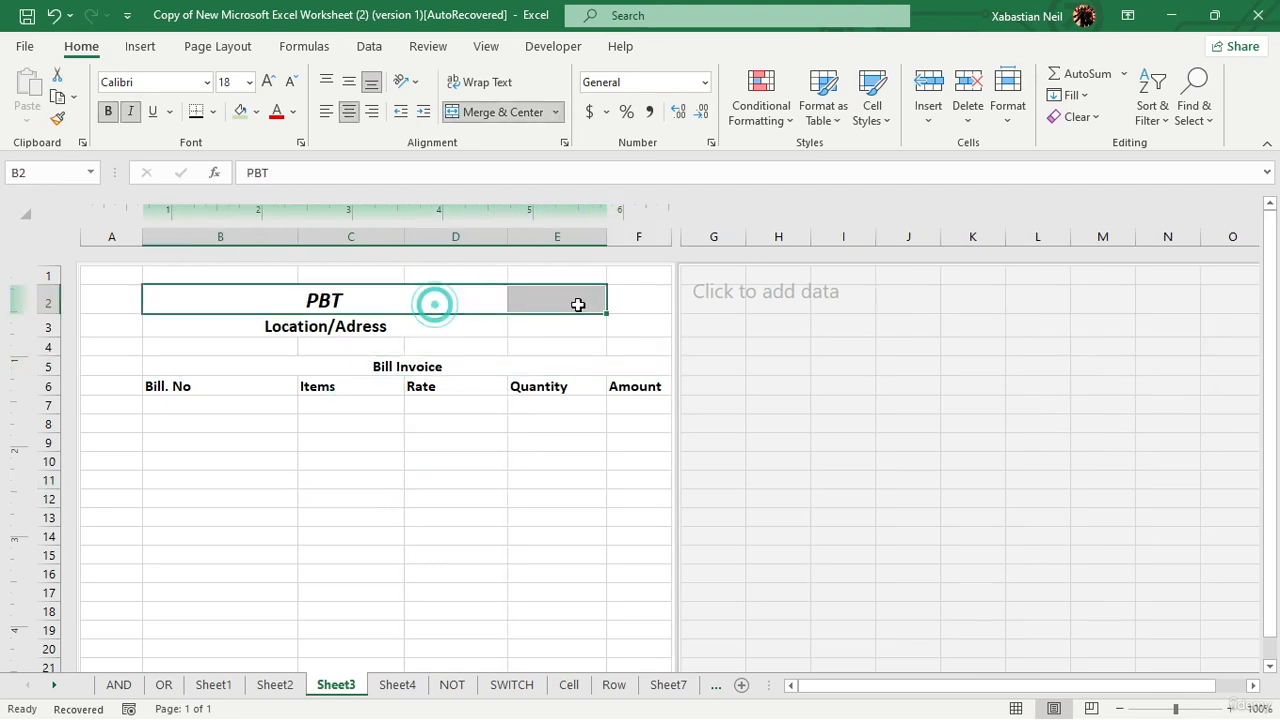
left_click_drag(423, 300, 603, 302)
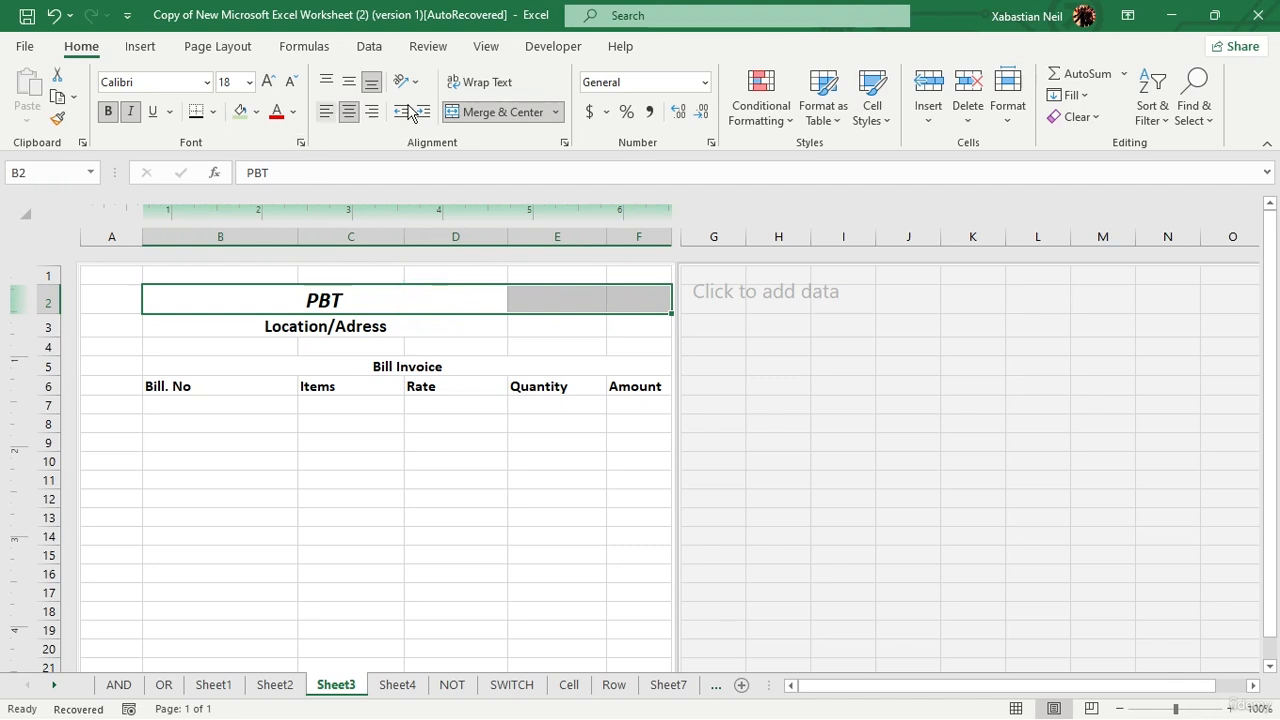
left_click(505, 111)
left_click_drag(349, 324, 640, 326)
left_click(526, 113)
left_click(524, 111)
left_click(526, 111)
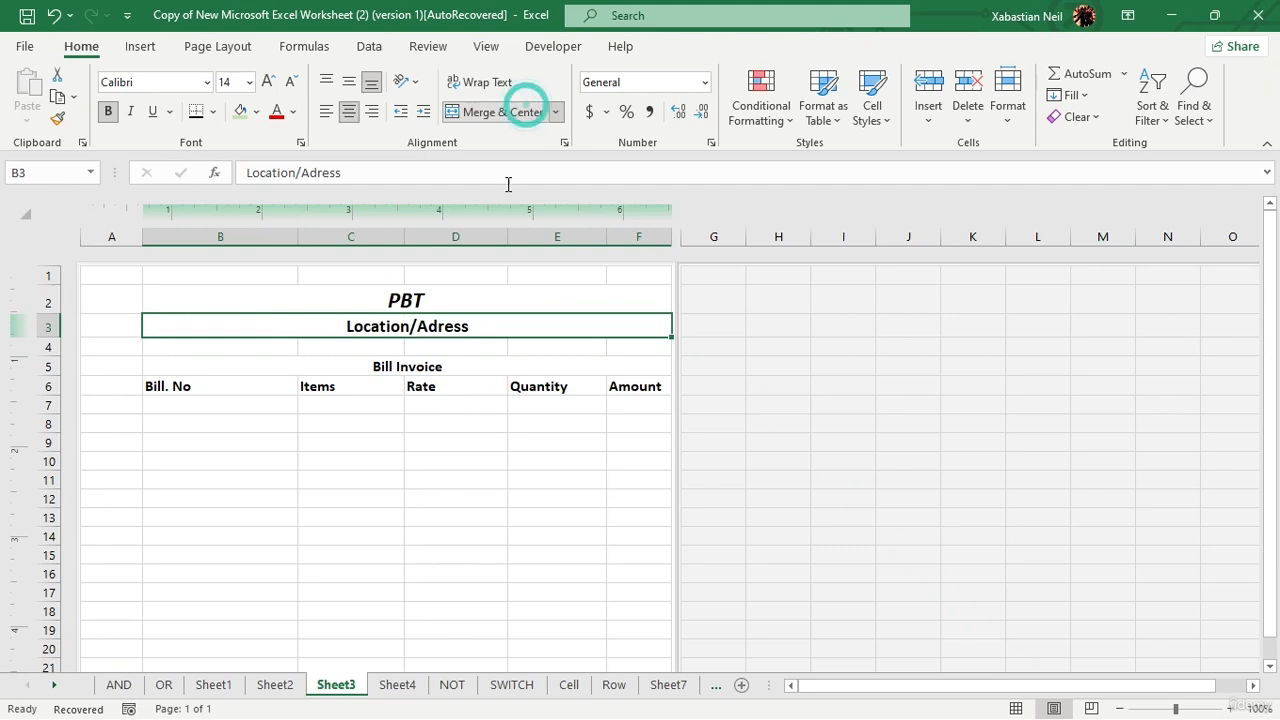
- Apply a thick bottom border under the Bill Invoice heading spanning B5 through F5
left_click(445, 364)
left_click(467, 494)
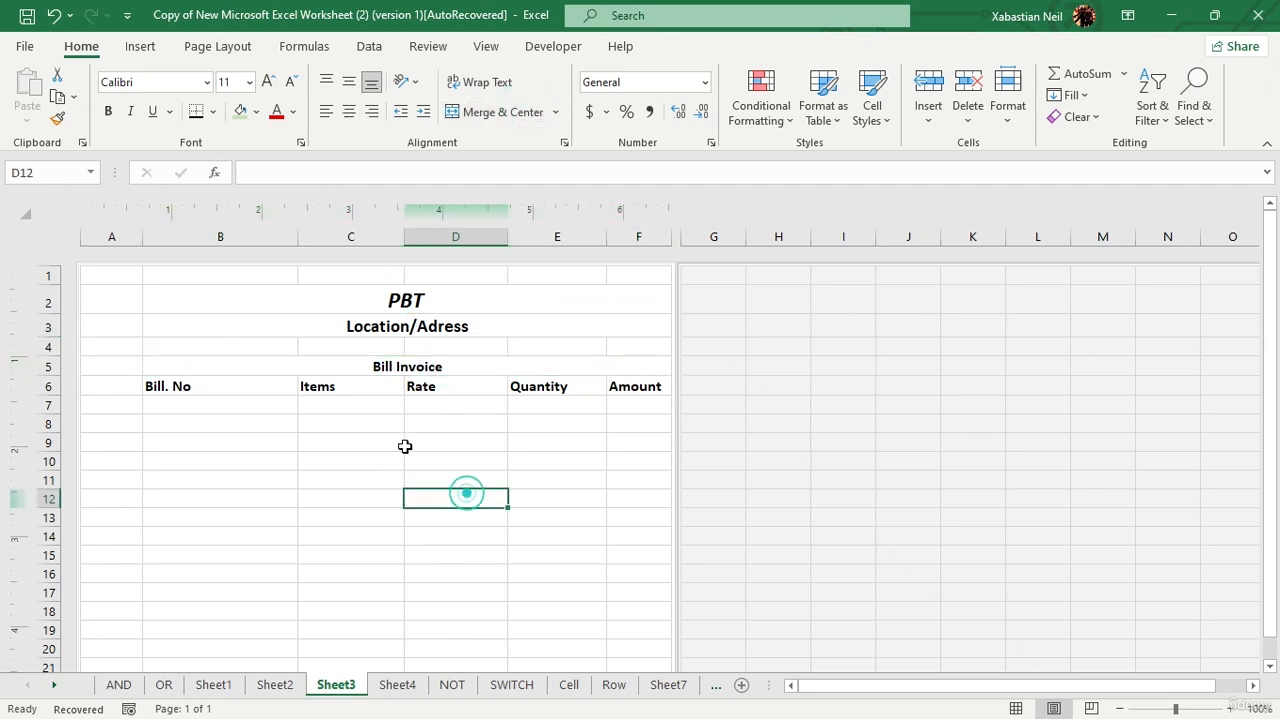
left_click(337, 367)
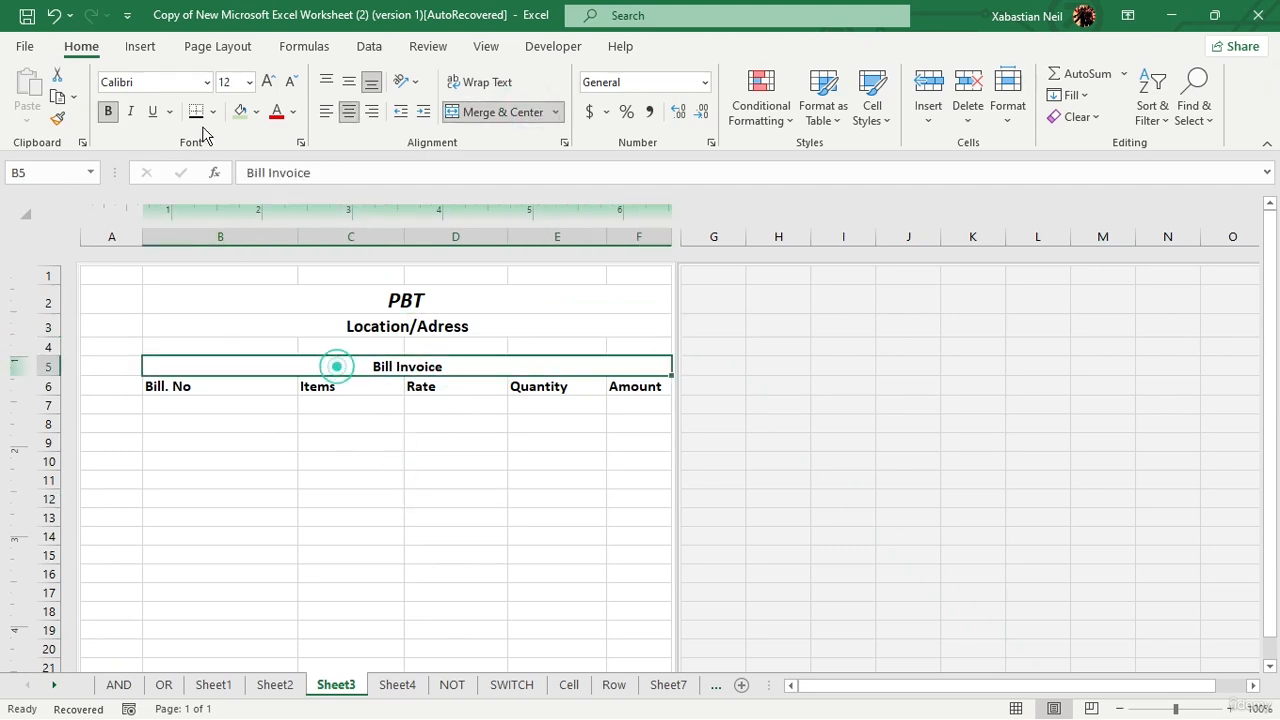
left_click(197, 112)
left_click(301, 490)
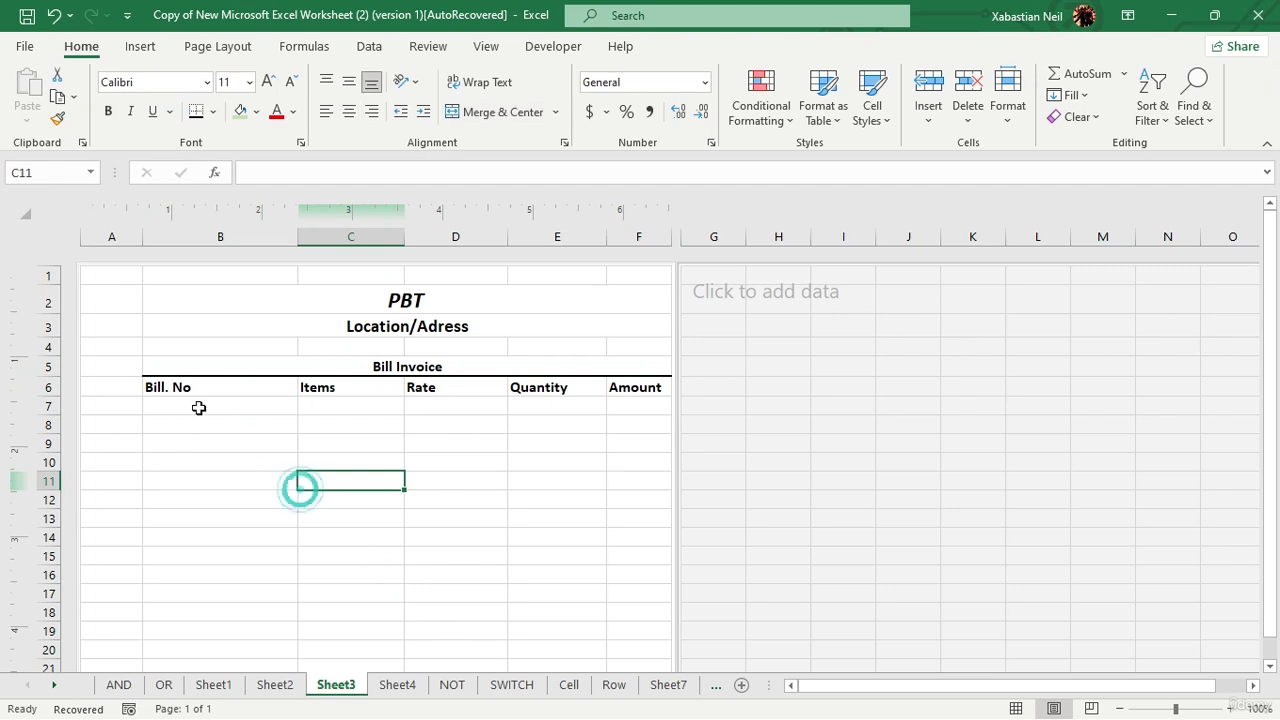
- Apply All Borders to the invoice table range B6 through F12
left_click_drag(193, 384, 632, 505)
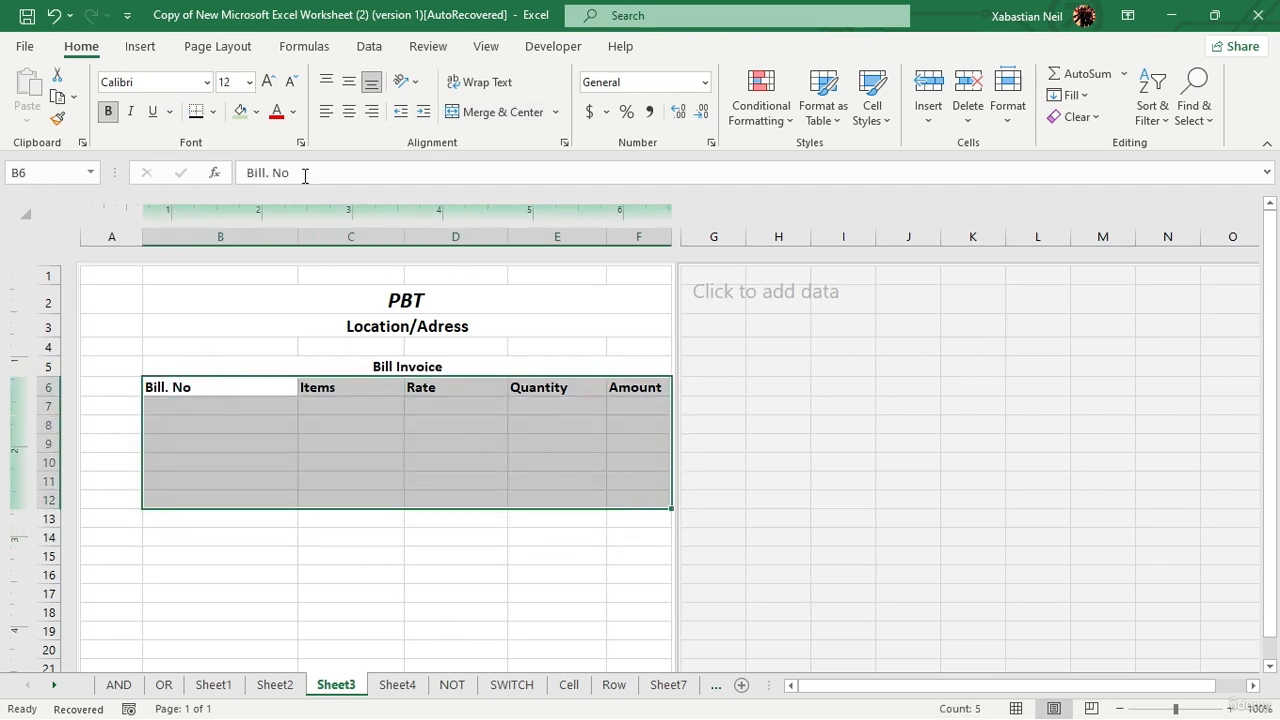
left_click(211, 112)
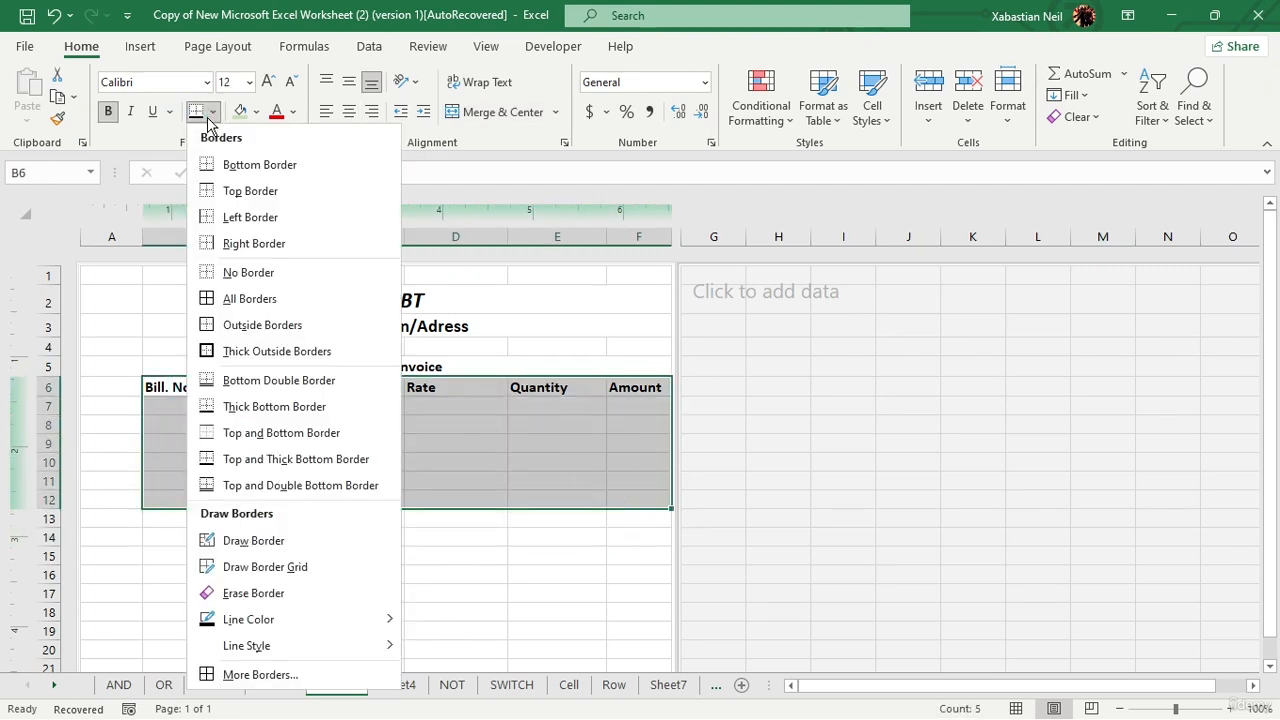
left_click(283, 299)
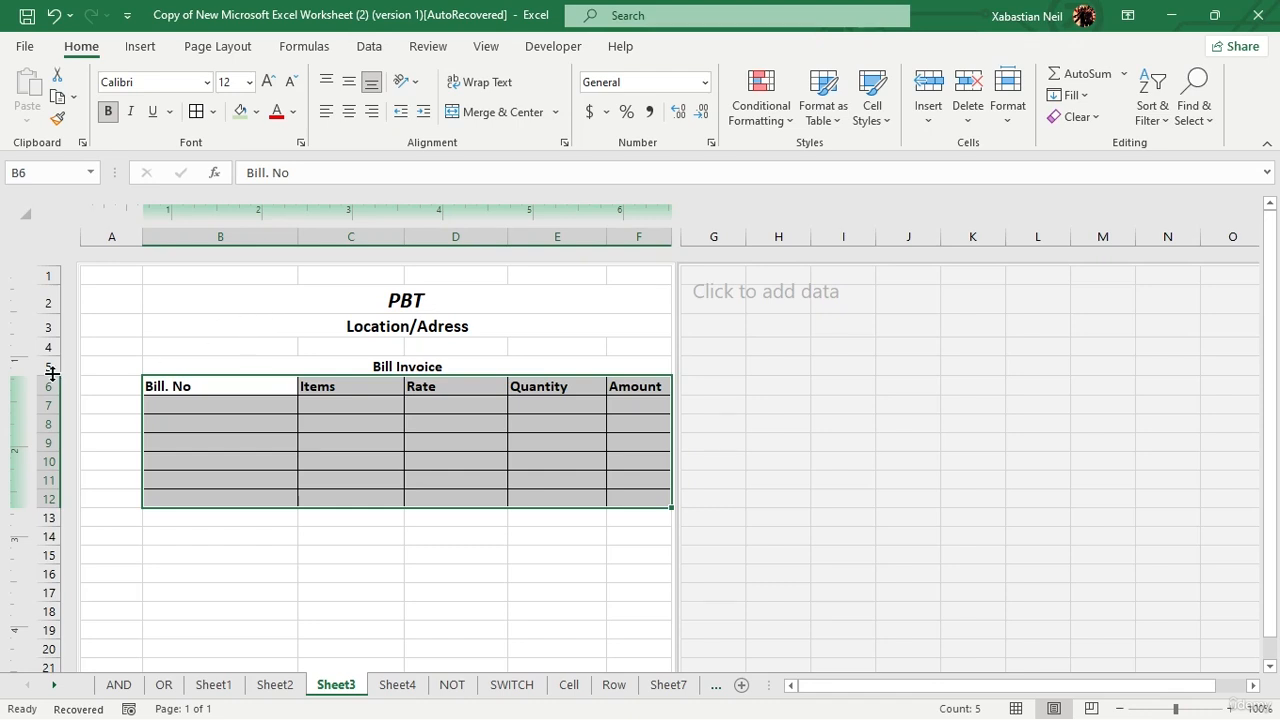
- Enter a six-digit bill number in cell B7 under the Bill. No header
left_click(197, 402)
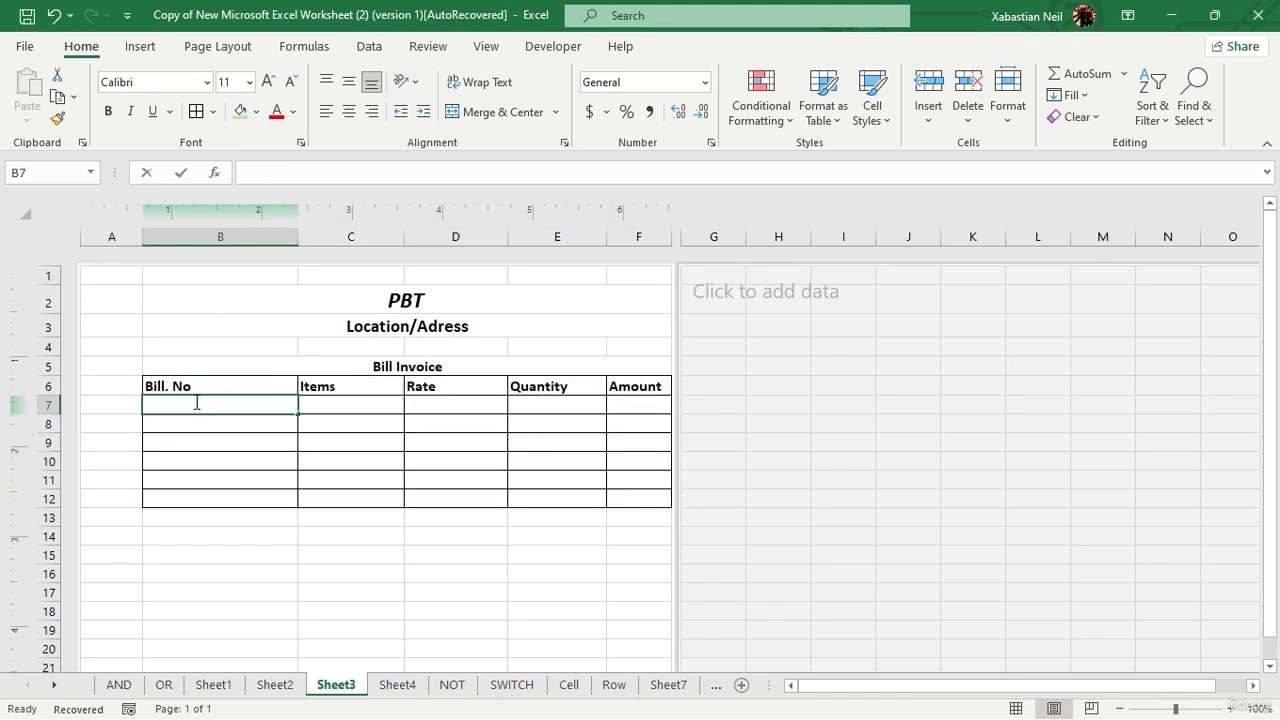
left_click(193, 401)
type("123513")
key("Return")
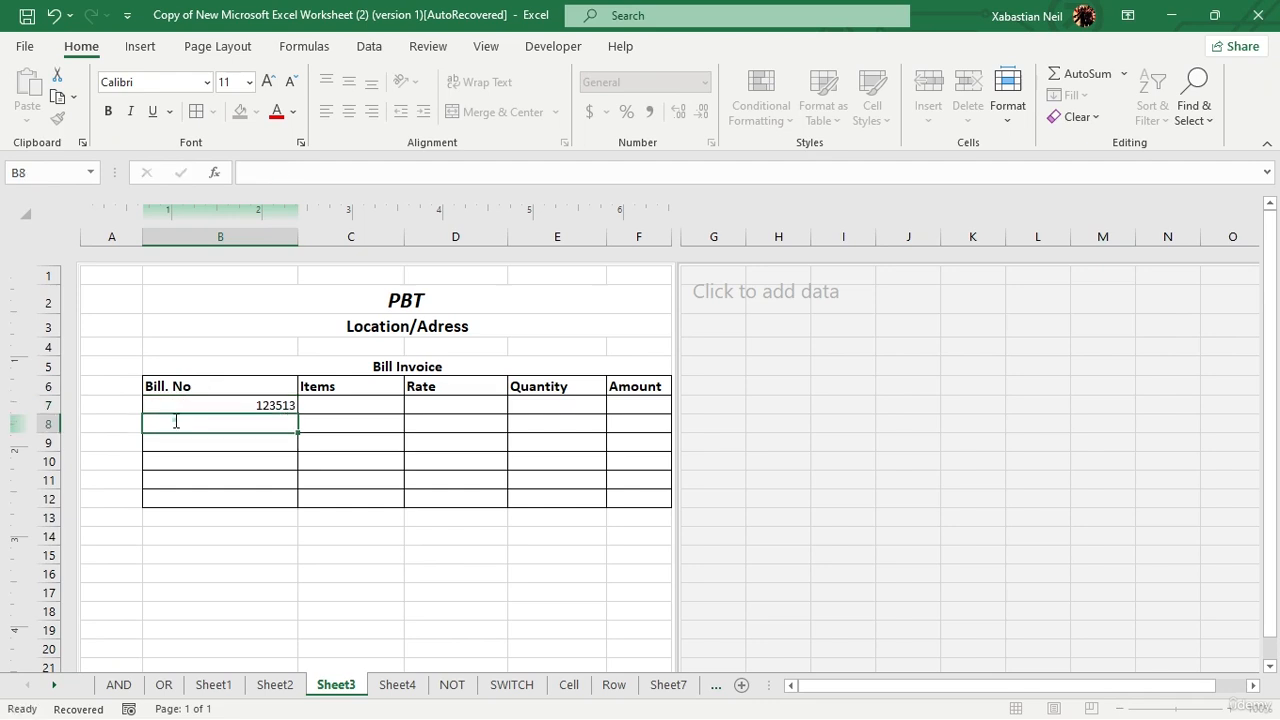
- Fill cells B8 through B12 under the Bill. No header with sample bill numbers
left_click(176, 422)
type("367423")
left_click(239, 442)
type("36136")
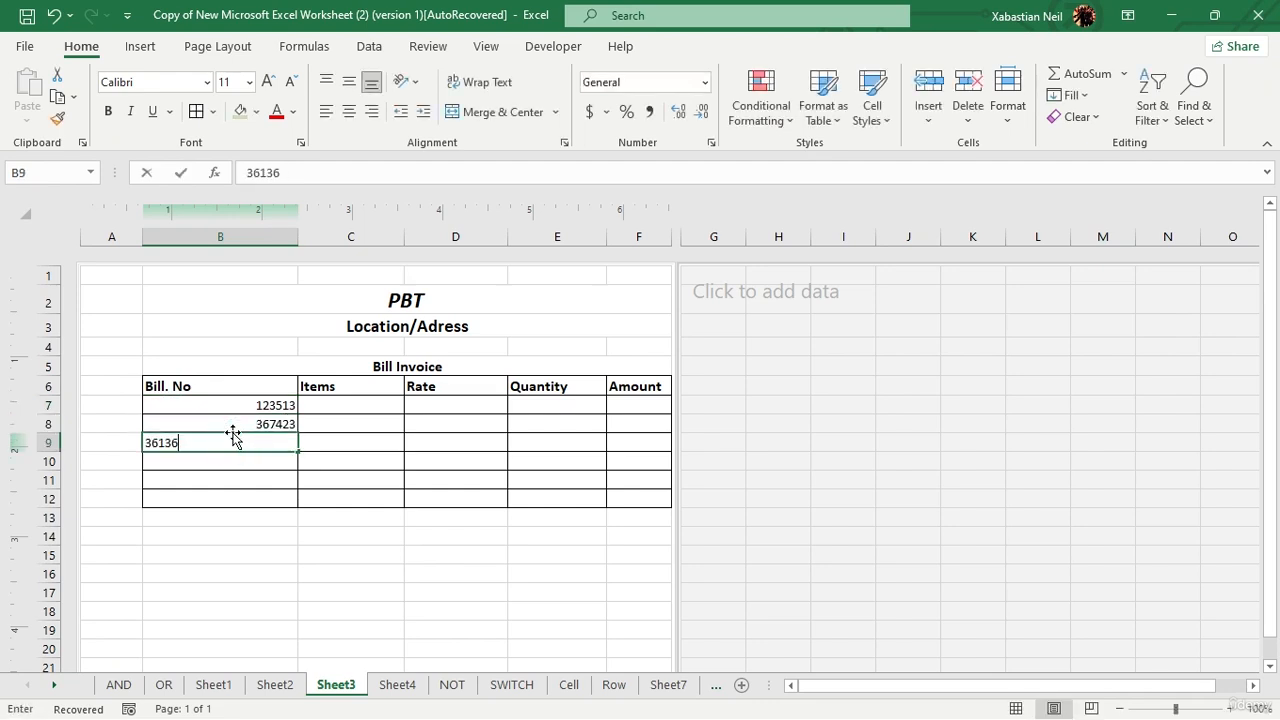
type("1")
left_click(241, 459)
type("62374")
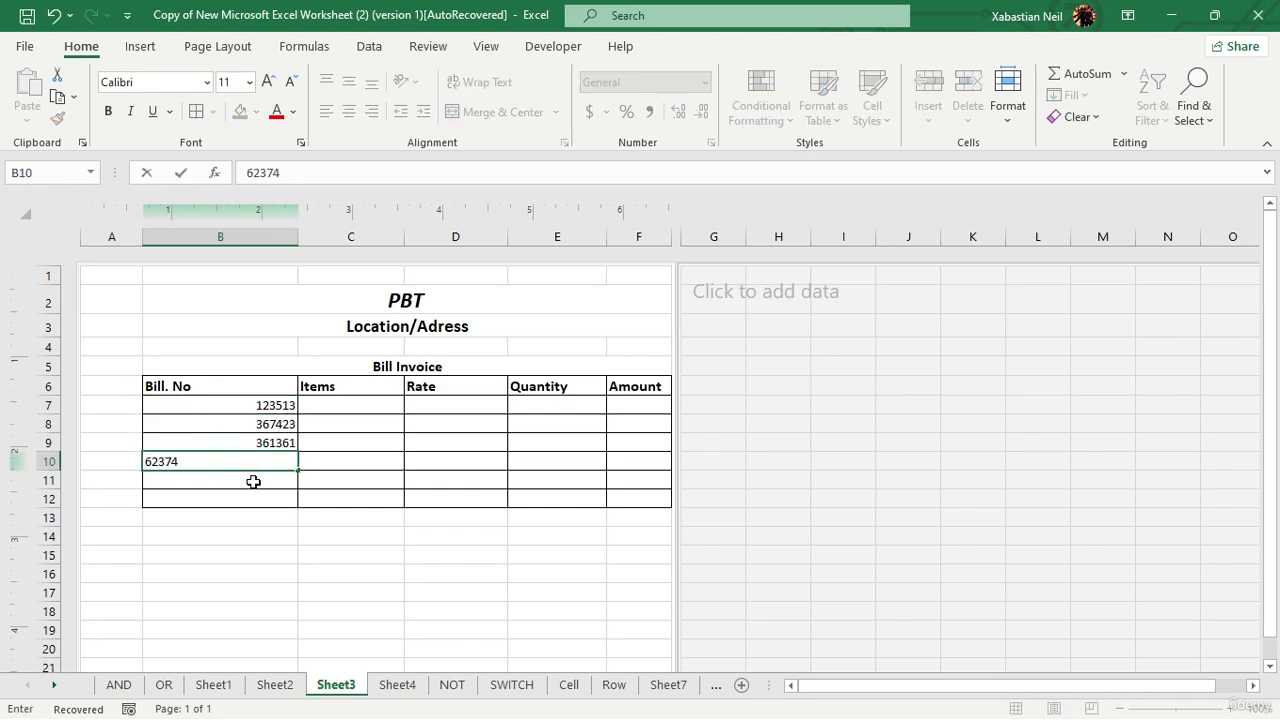
left_click(253, 482)
type("247247")
left_click(251, 493)
type("321515")
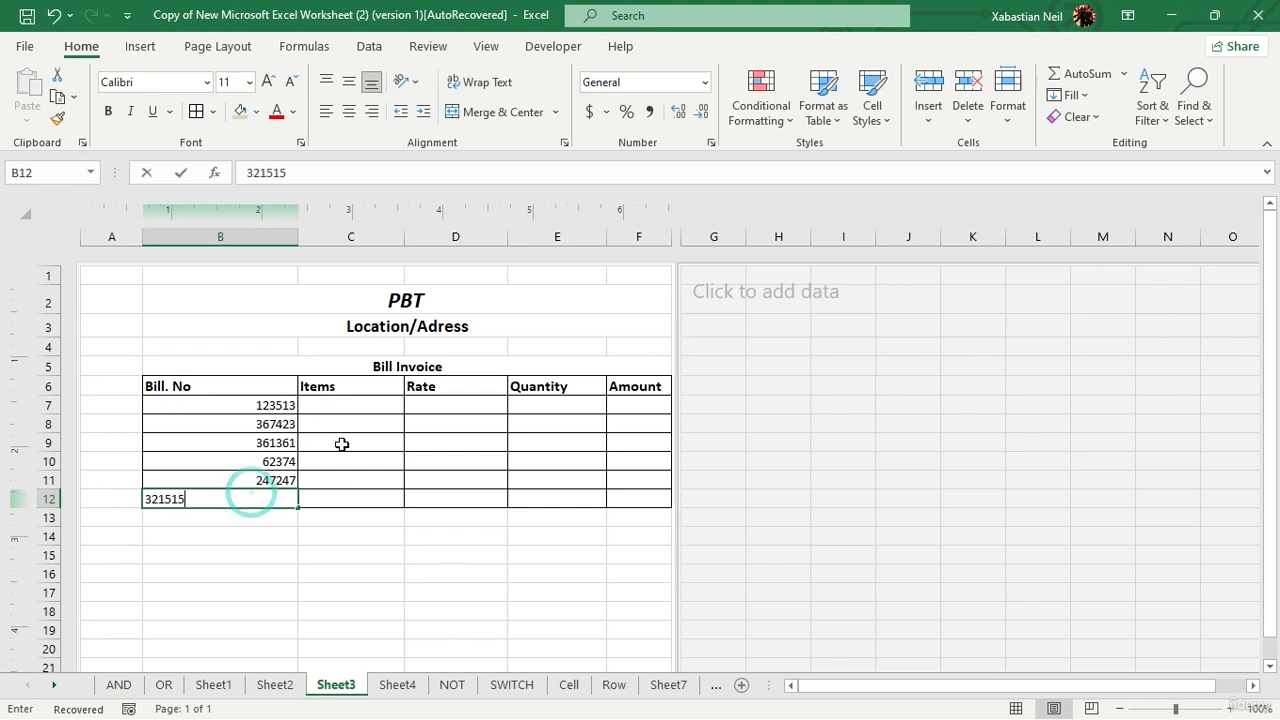
- Enter the items Headphones, Keyboards and Mouse in cells C7 through C9
left_click(369, 405)
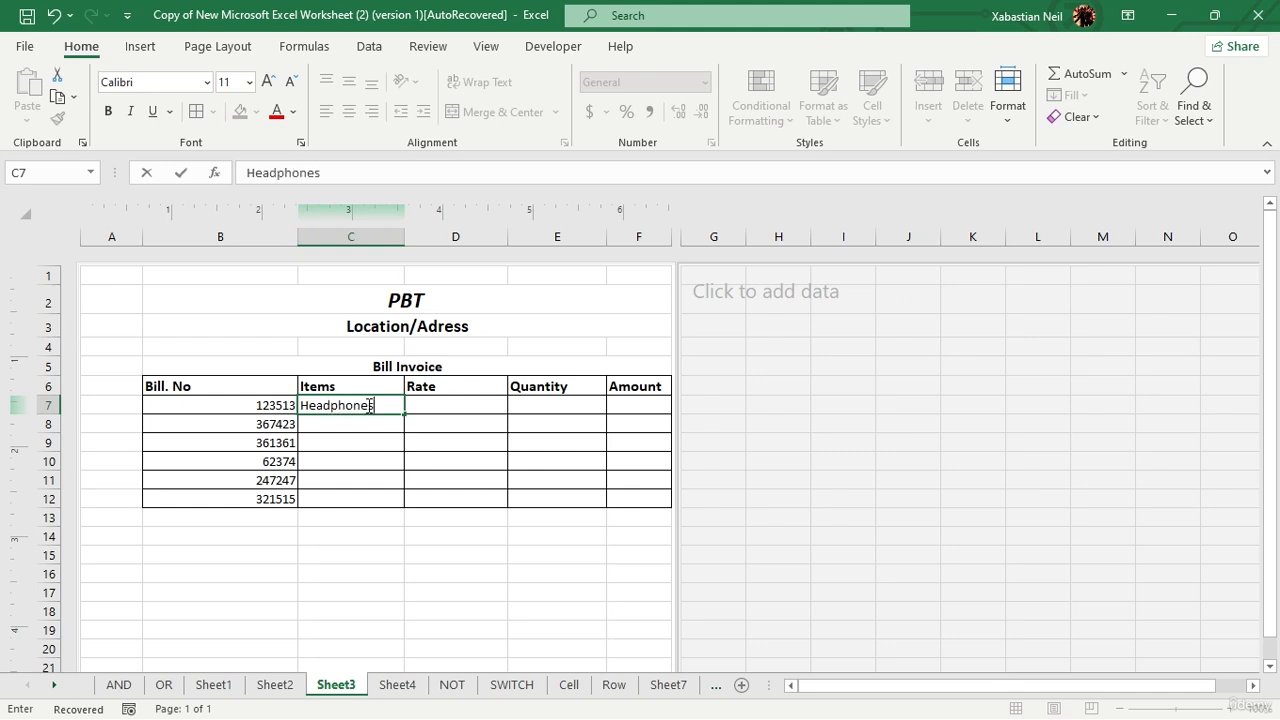
key("Return")
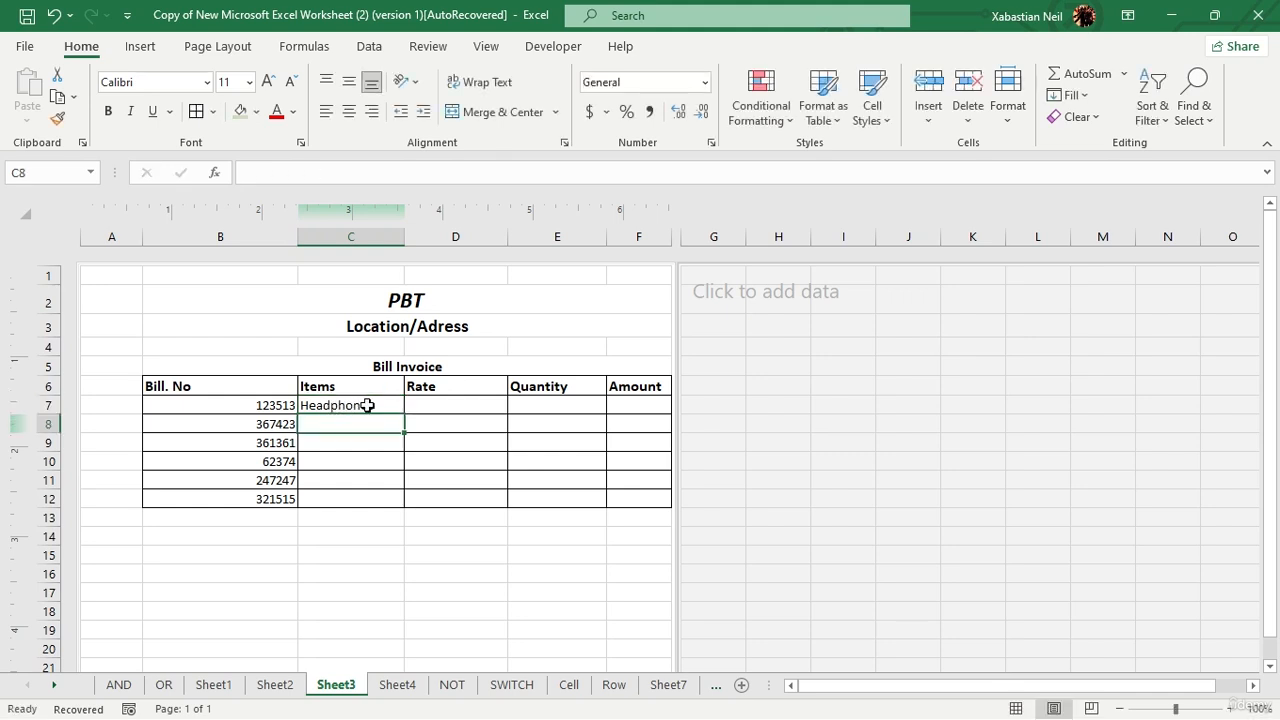
type("Key")
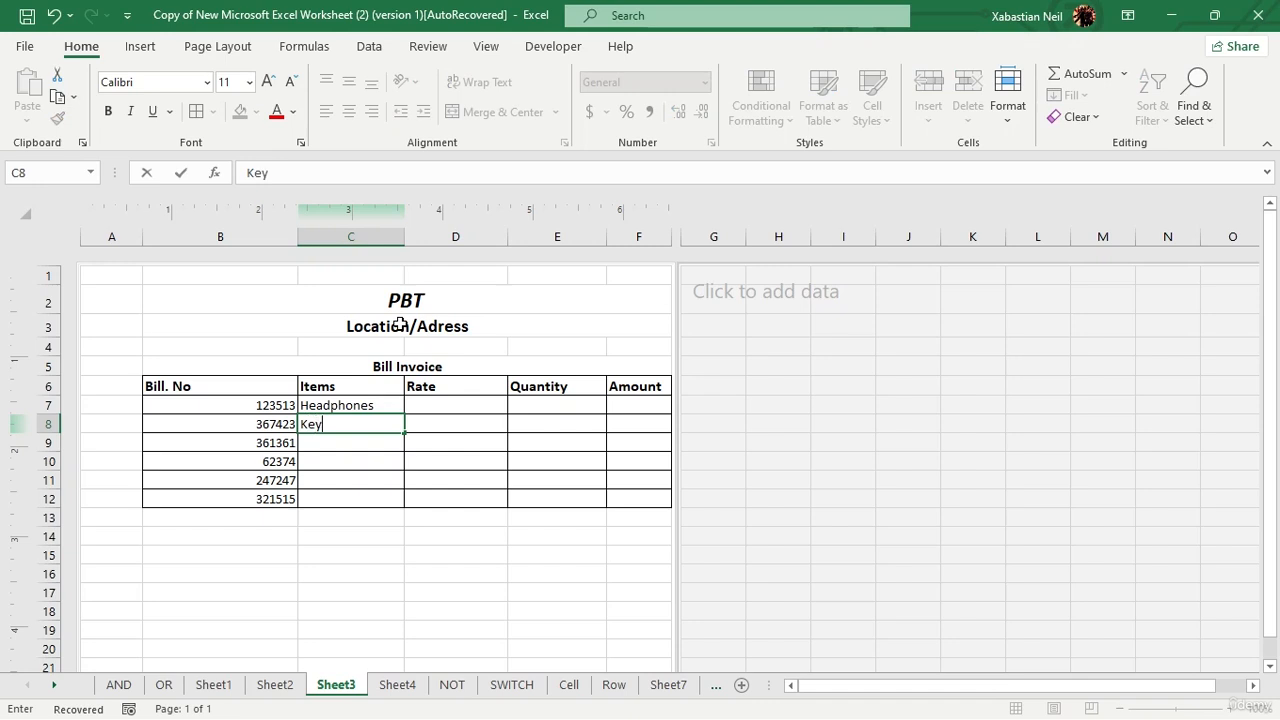
type("boards")
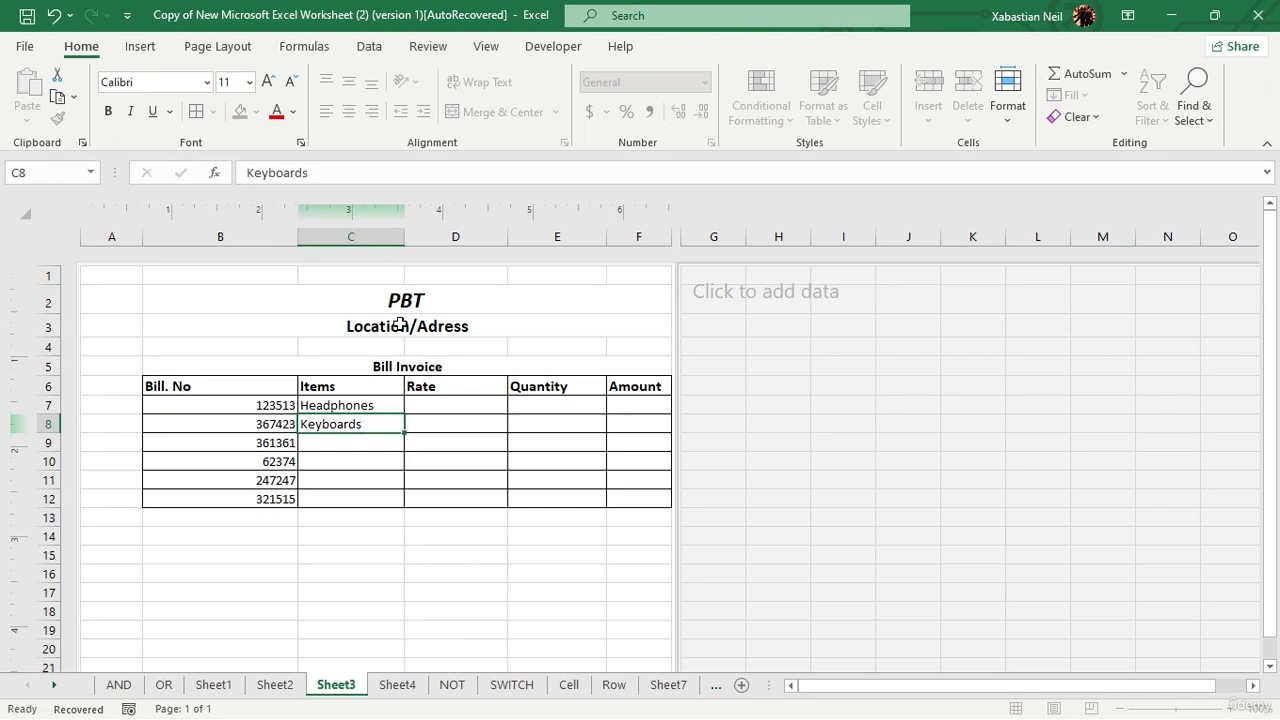
key("Return")
type("Mouse")
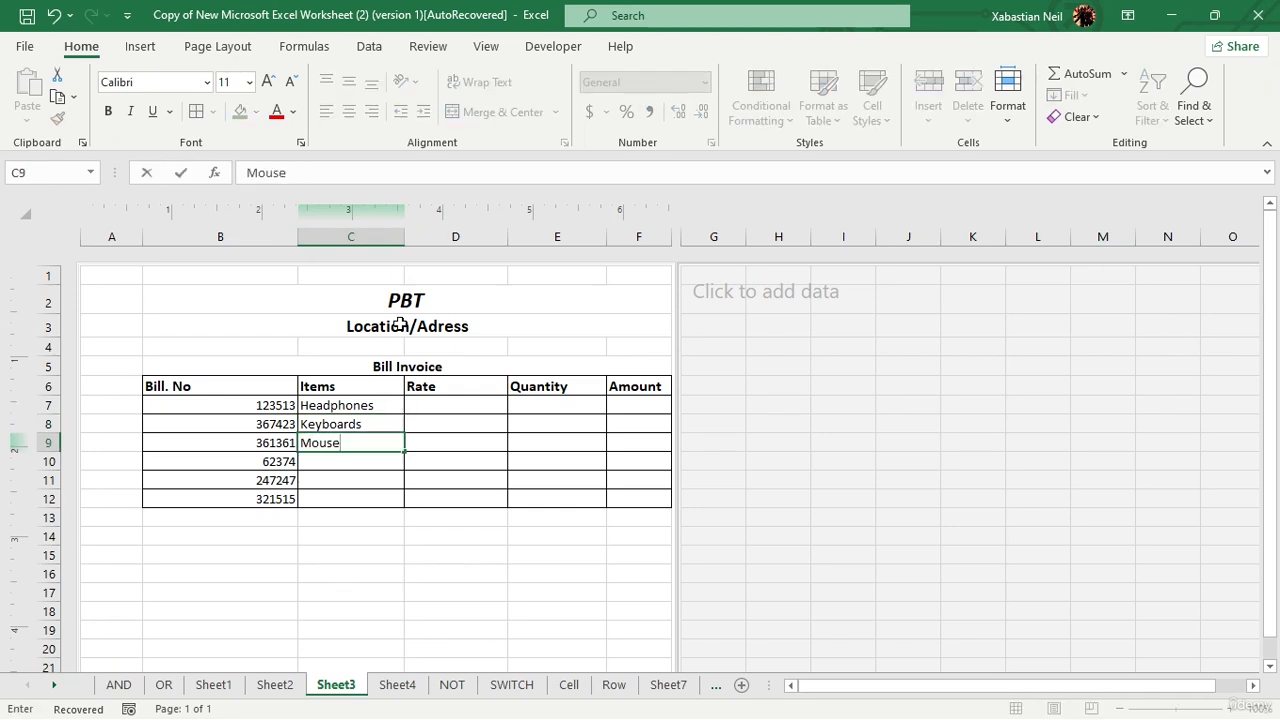
- Enter the items Microphone, Remote and Speaker in cells C10 through C12
key("Return")
type("ic")
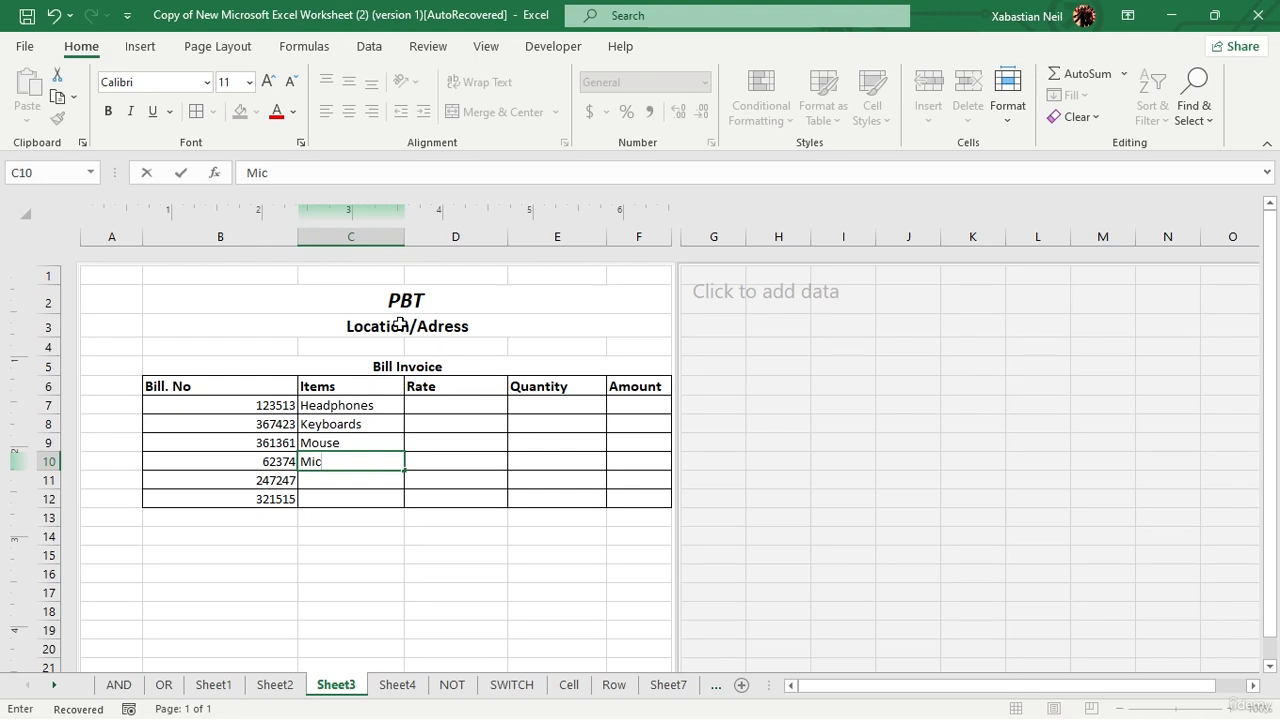
type("rp")
key("BackSpace")
type("ophone")
key("Return")
type("Rem")
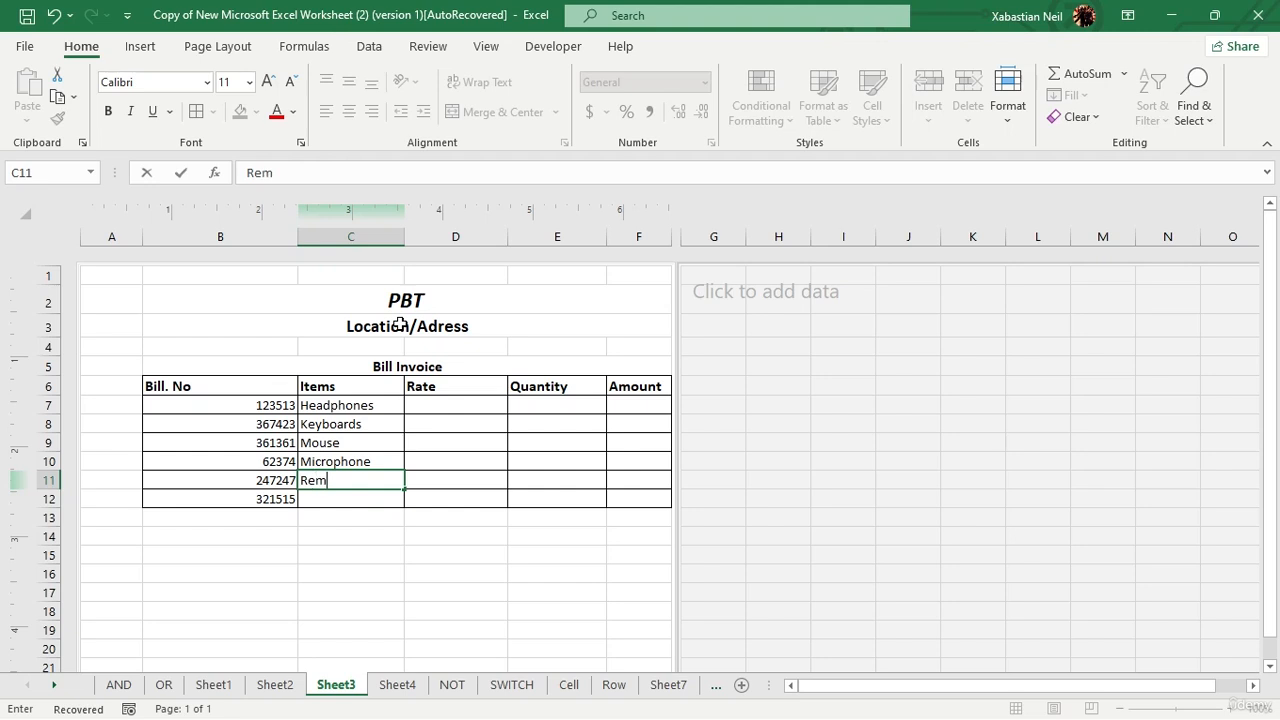
type("ote")
key("Return")
type("Speak")
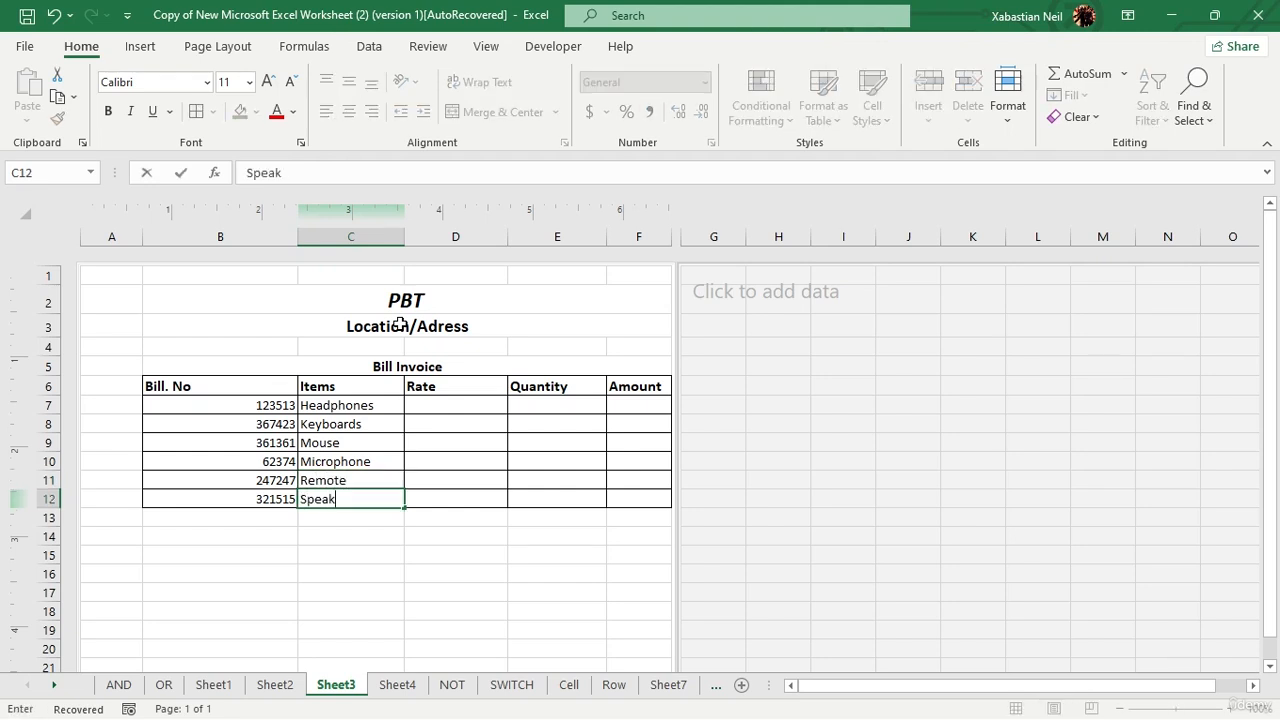
type("er")
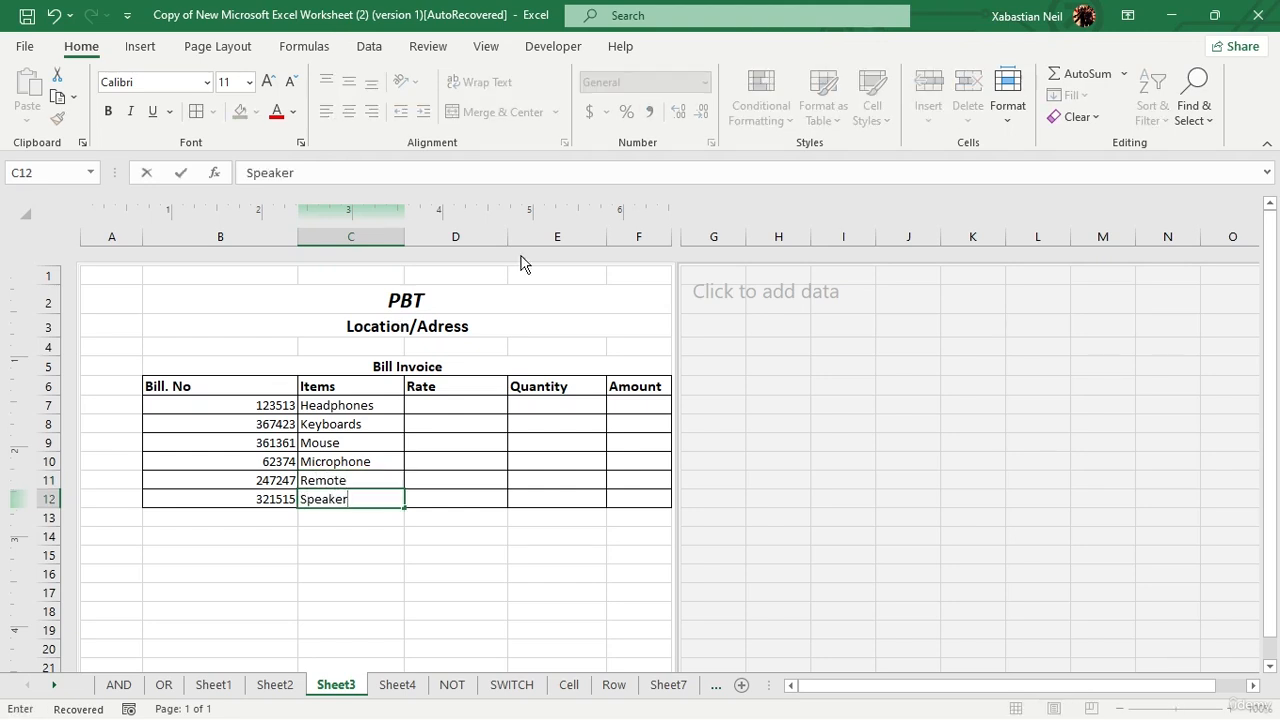
- Enter the rates 500, 1488 and 2624 in cells D7 through D9 for Headphones, Keyboards and Mouse
left_click(456, 404)
type("5")
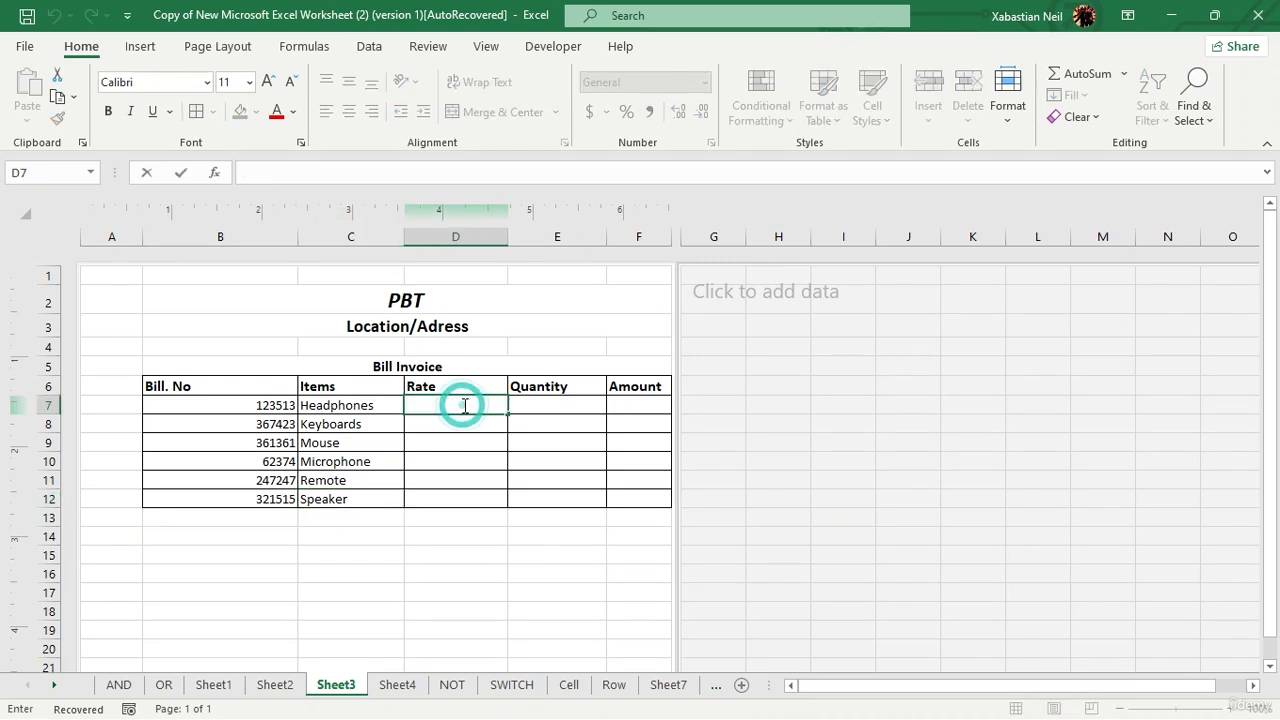
type("00")
left_click(477, 423)
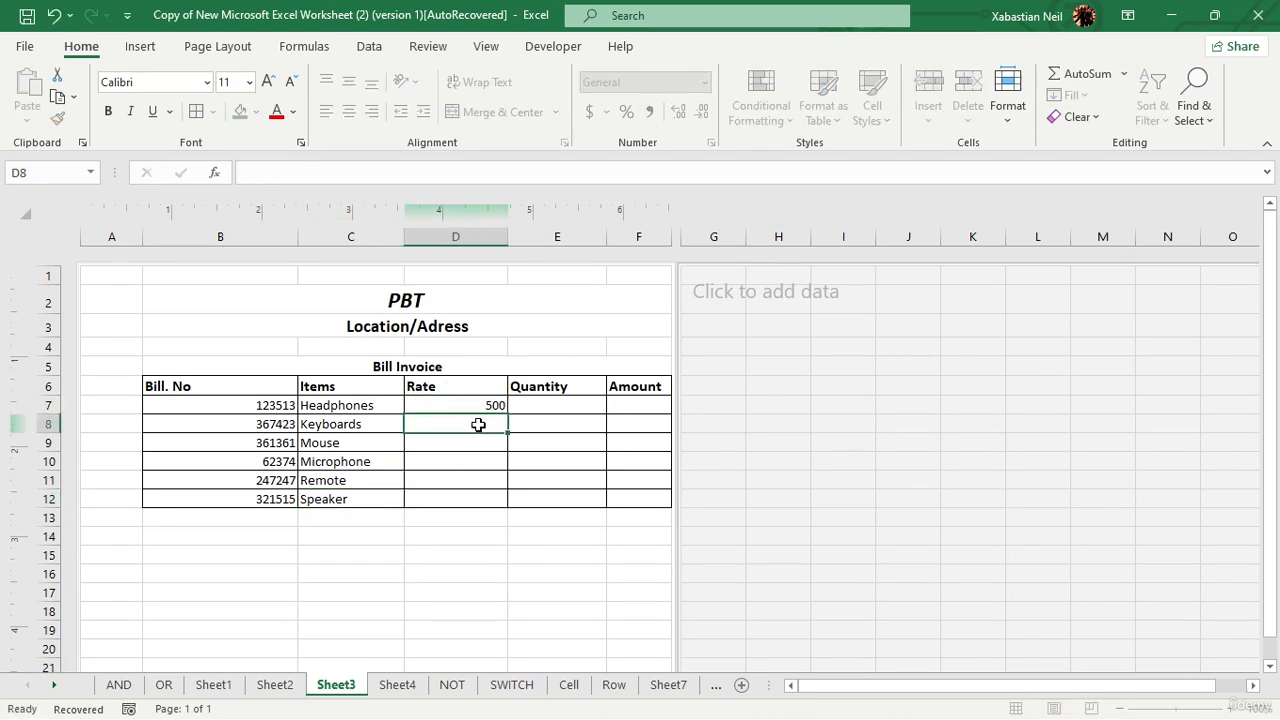
type("1488")
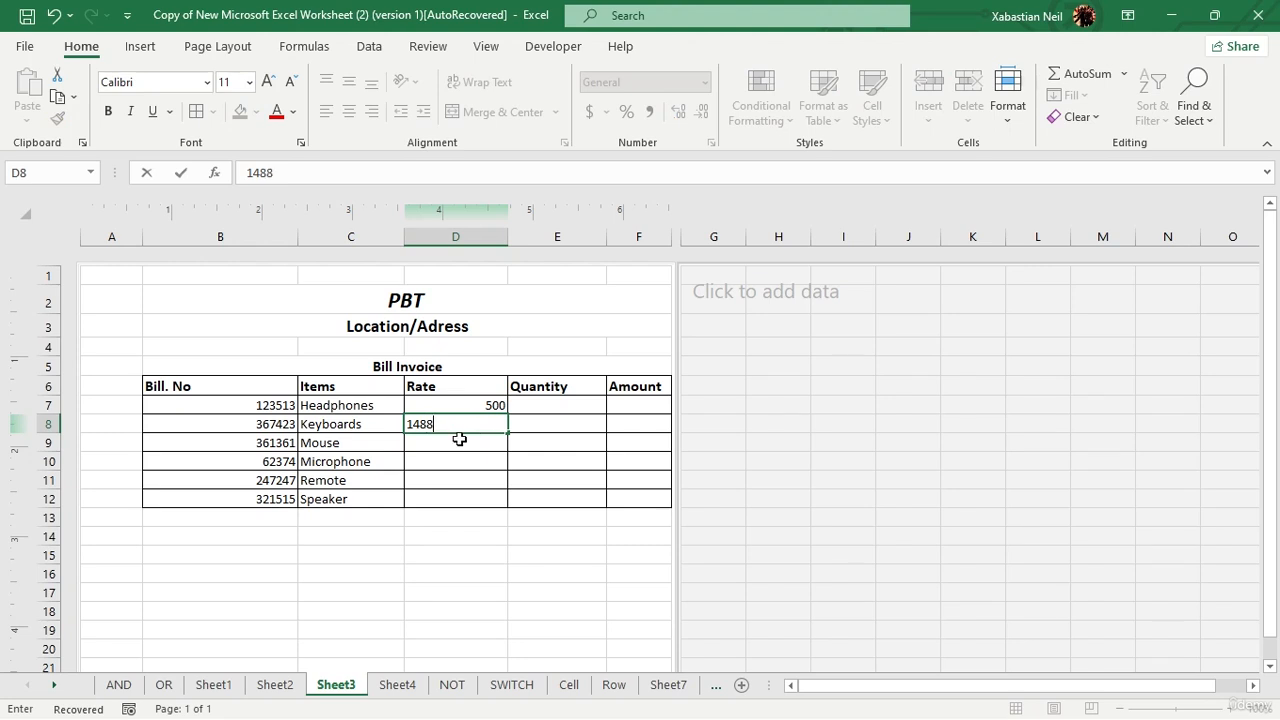
left_click(459, 440)
type("2624")
- Enter the rates 2421, 3538 and 2623 in cells D10 through D12 for Microphone, Remote and Speaker
left_click(470, 459)
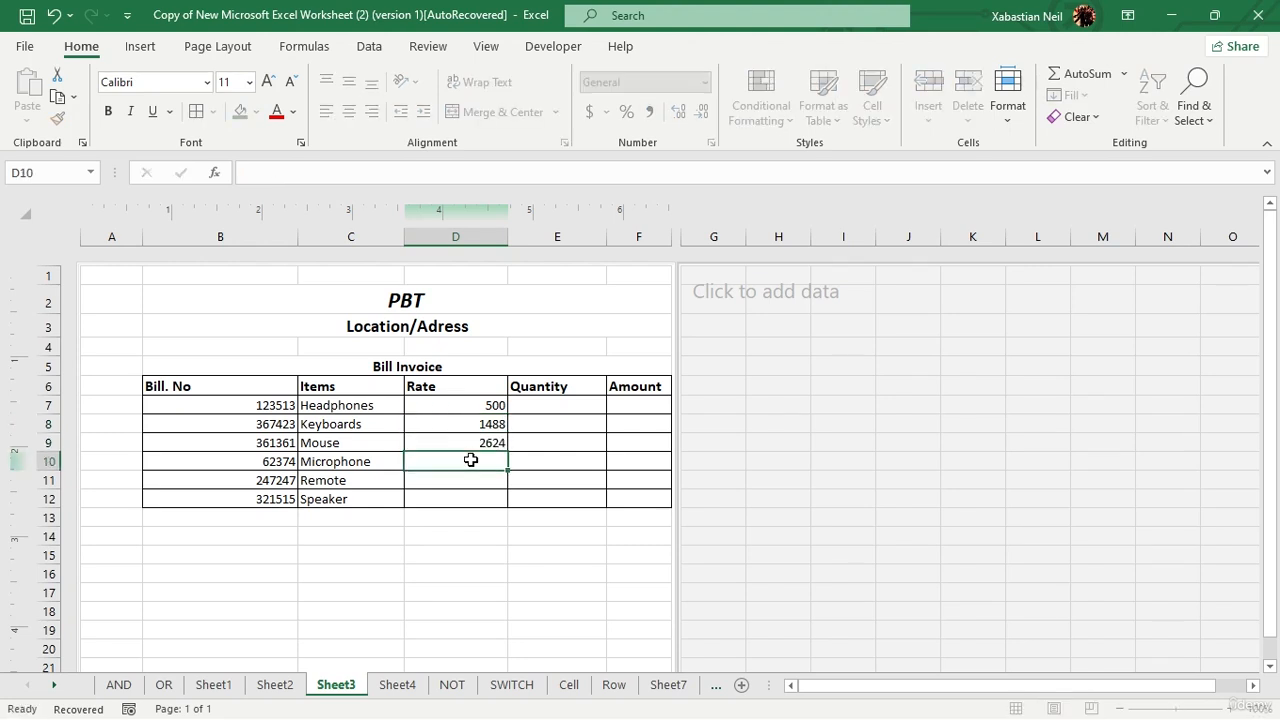
type("2421")
left_click(490, 477)
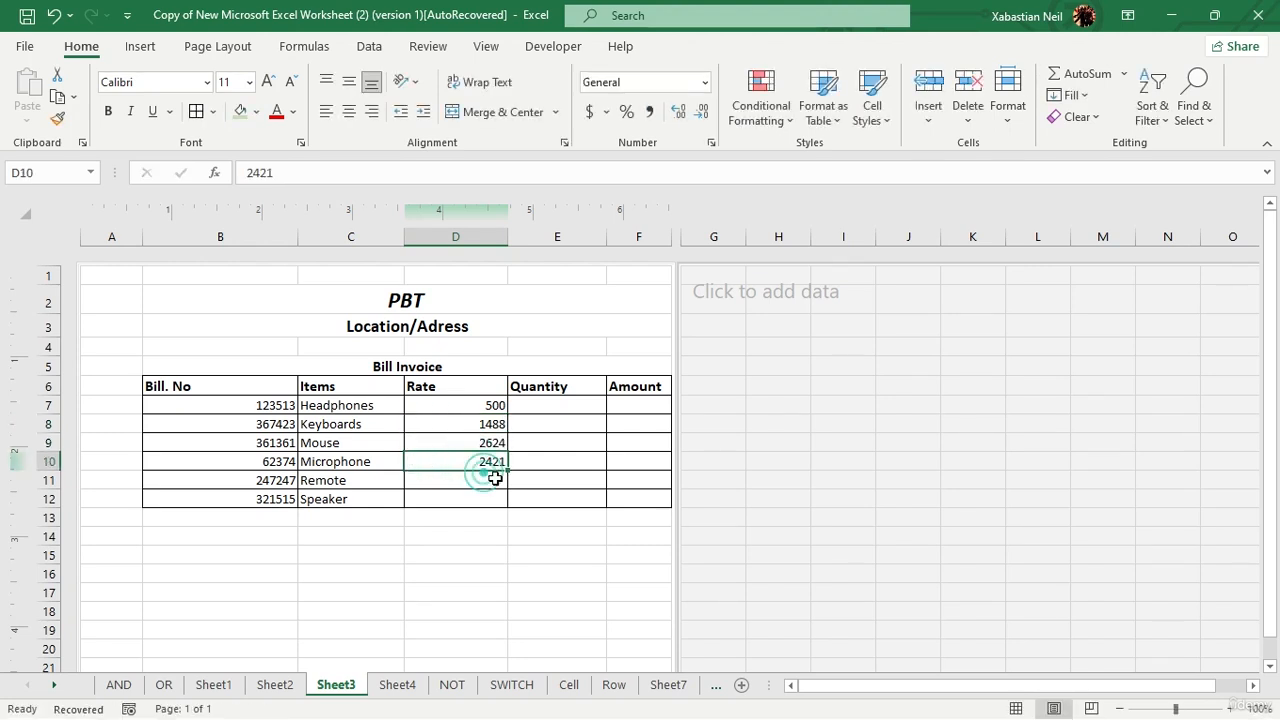
type("3538")
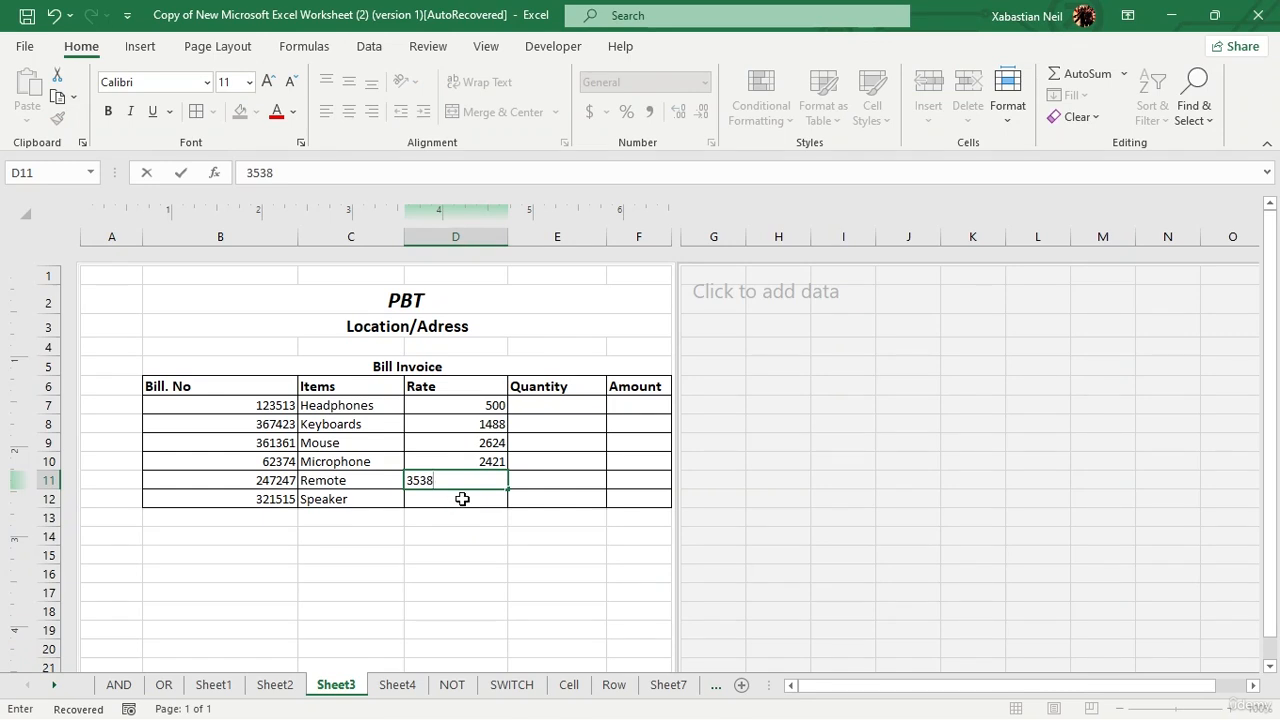
left_click(456, 500)
type("2623")
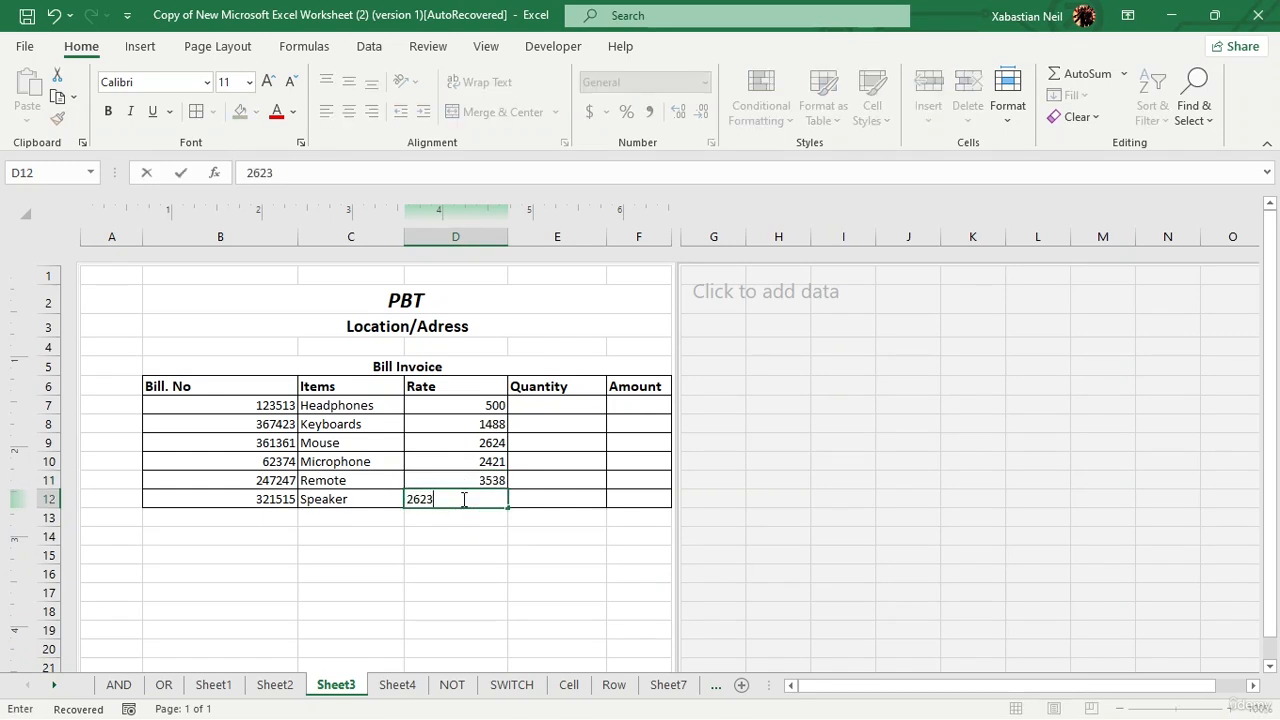
- Change the Headphones rate in cell D7 to 7422
left_click(490, 407)
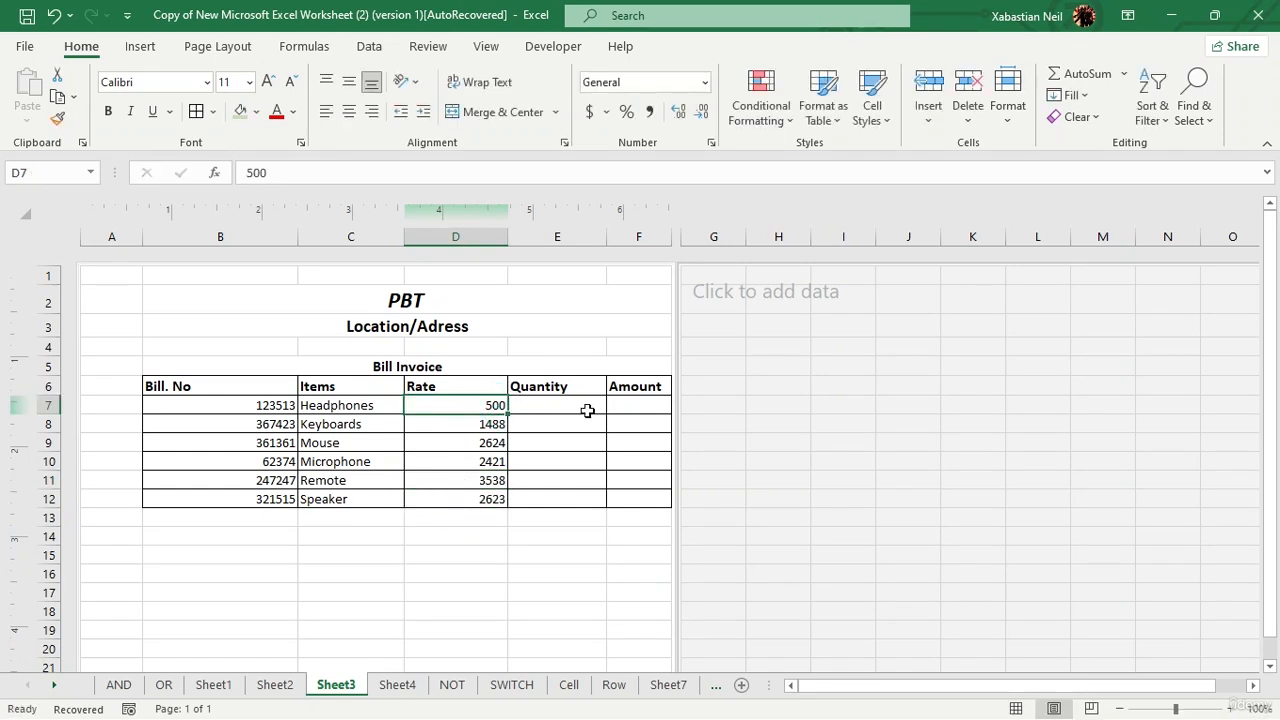
type("7422")
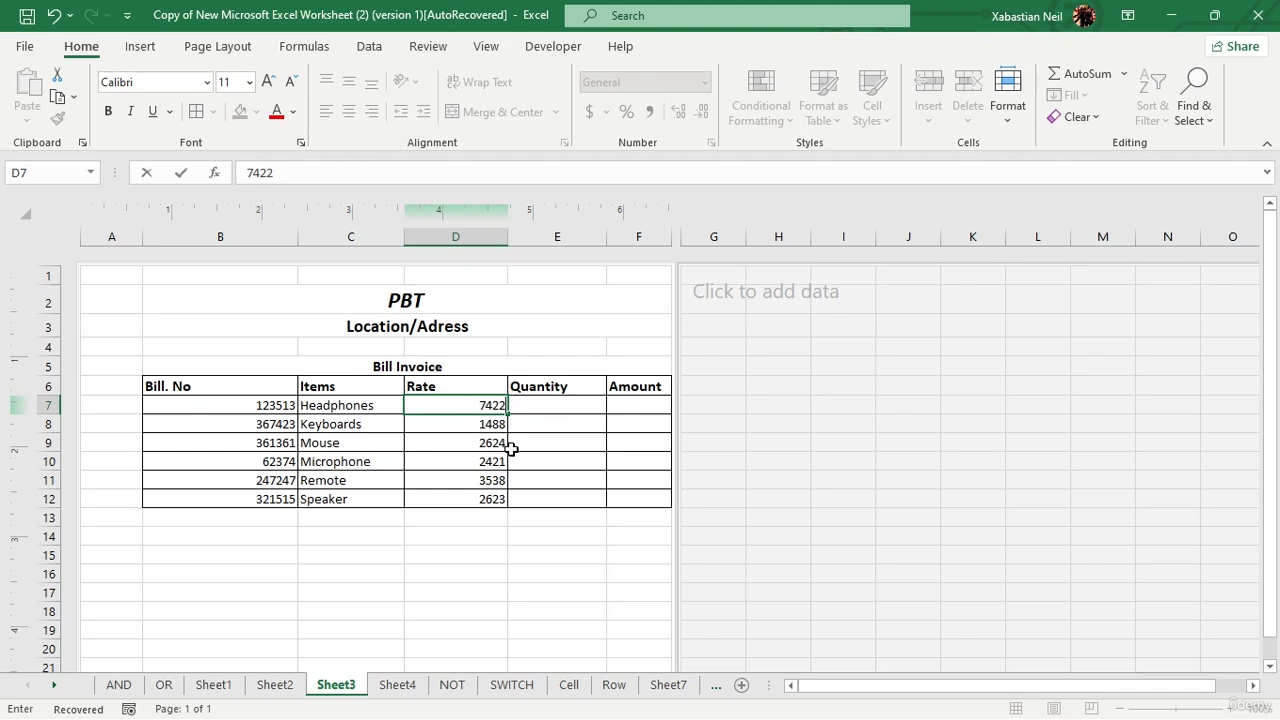
left_click(582, 463)
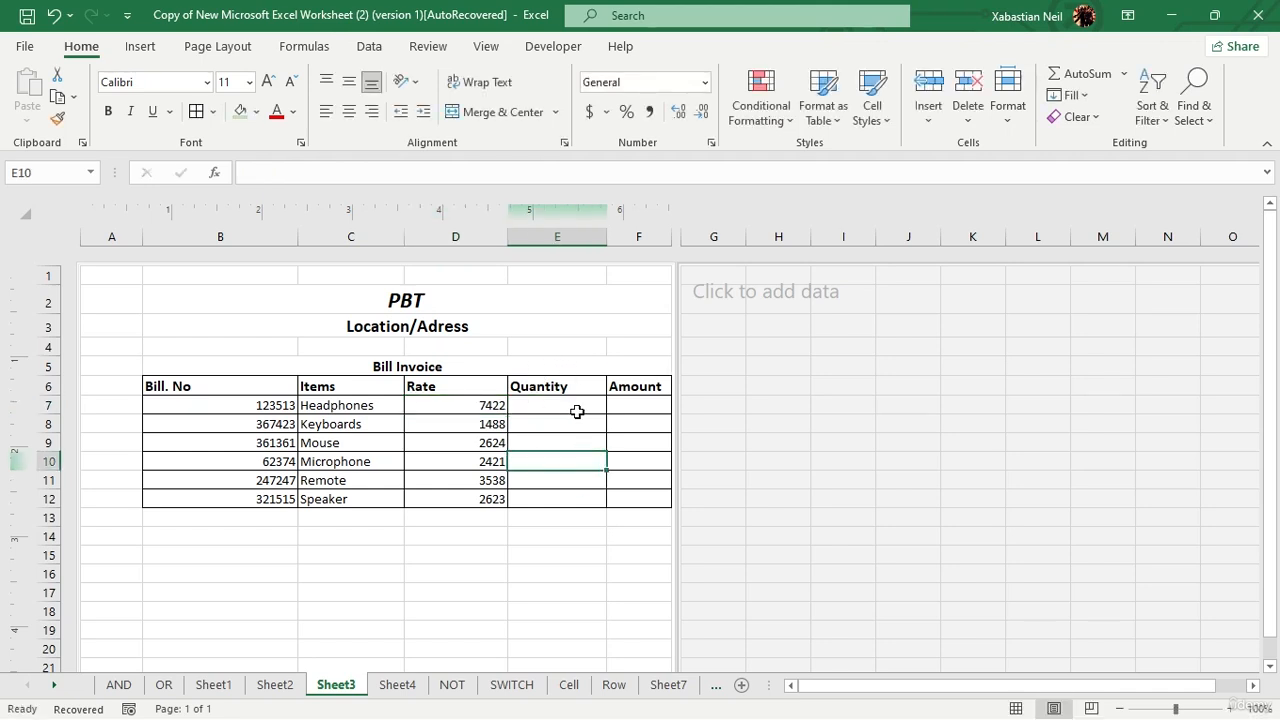
- Enter the quantities 53, 47 and 32 in cells E7 through E9 for Headphones, Keyboards and Mouse
left_click(578, 408)
double_click(583, 402)
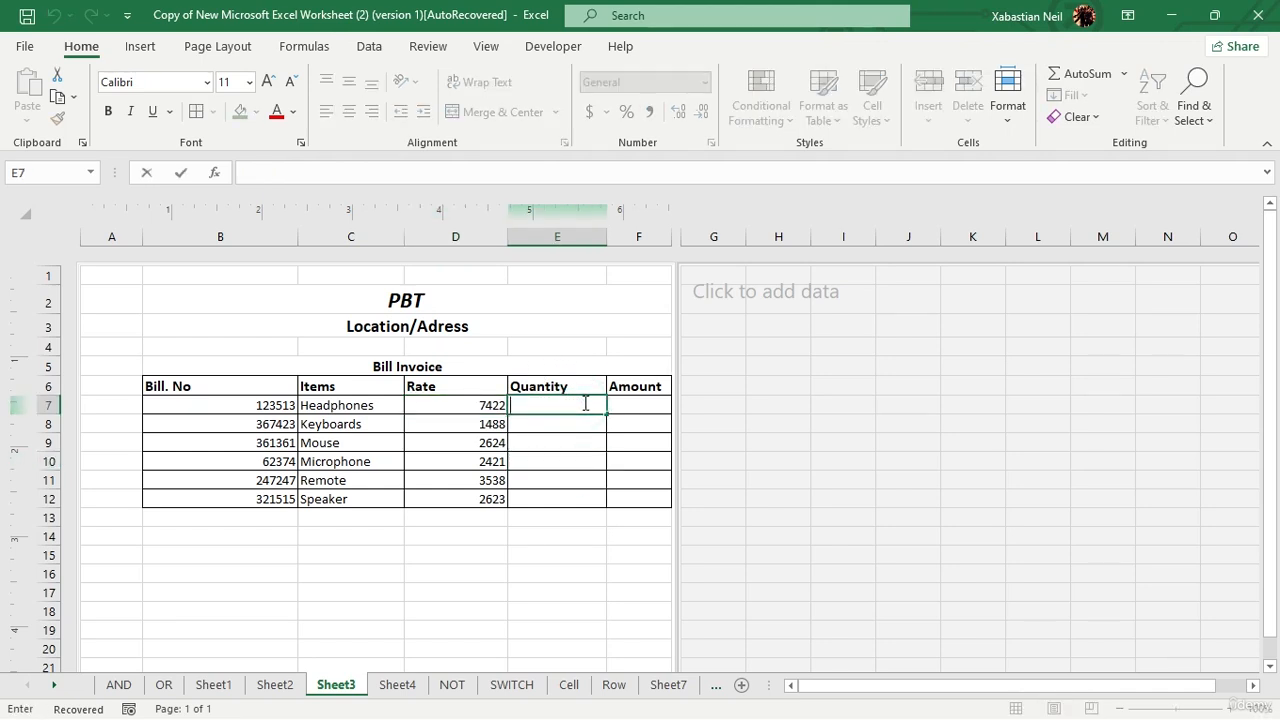
type("53")
left_click(566, 424)
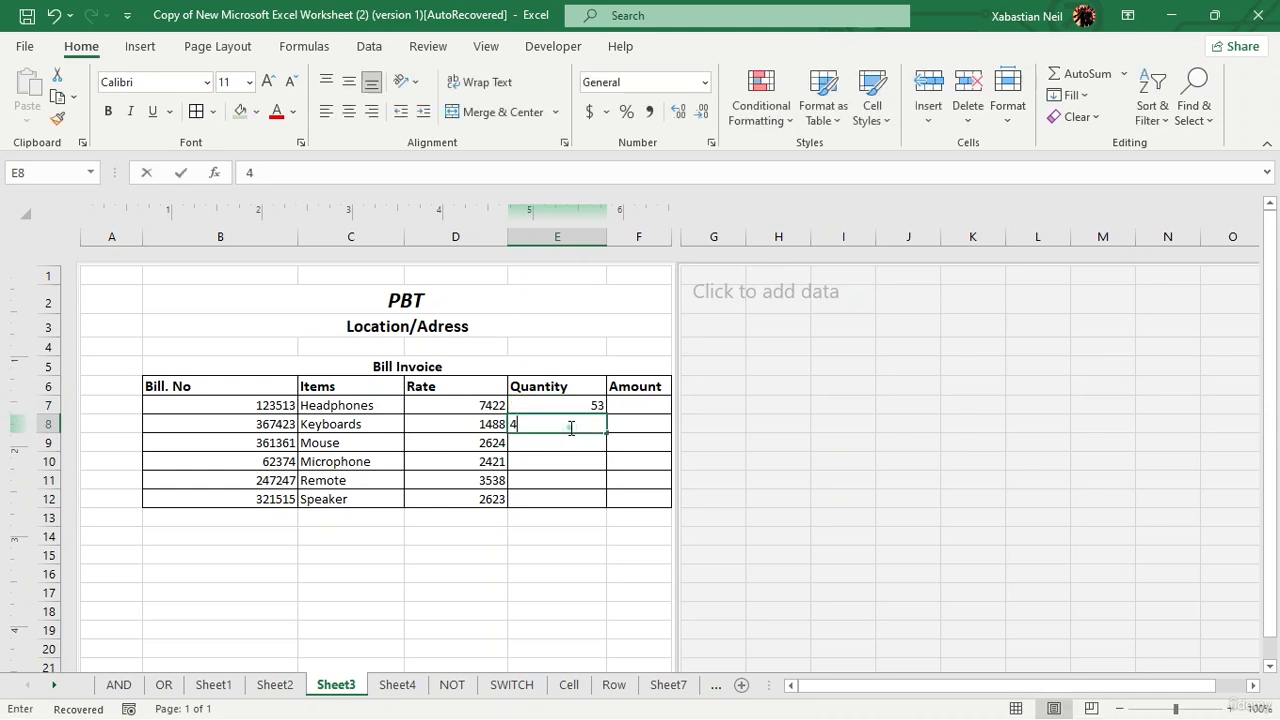
type("47")
left_click(569, 441)
type("321")
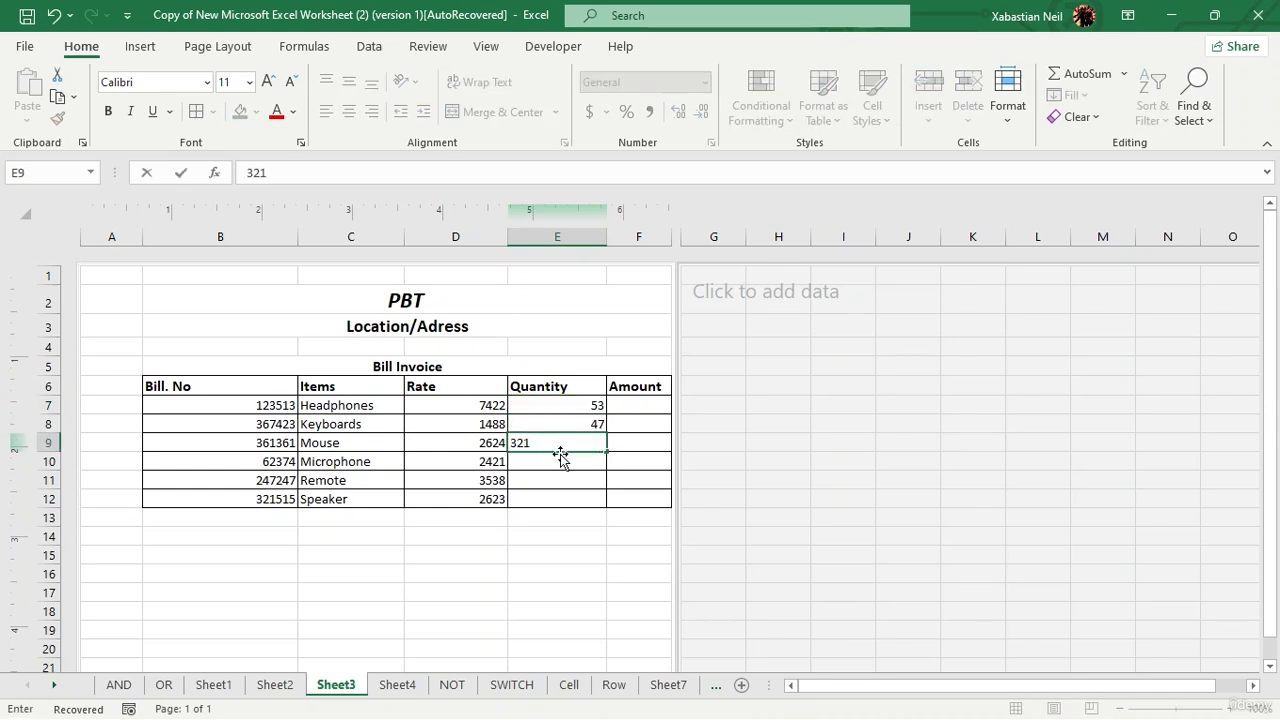
- Enter the quantities 734, 432 and 53 in cells E10 through E12 for Microphone, Remote and Speaker
left_click(580, 460)
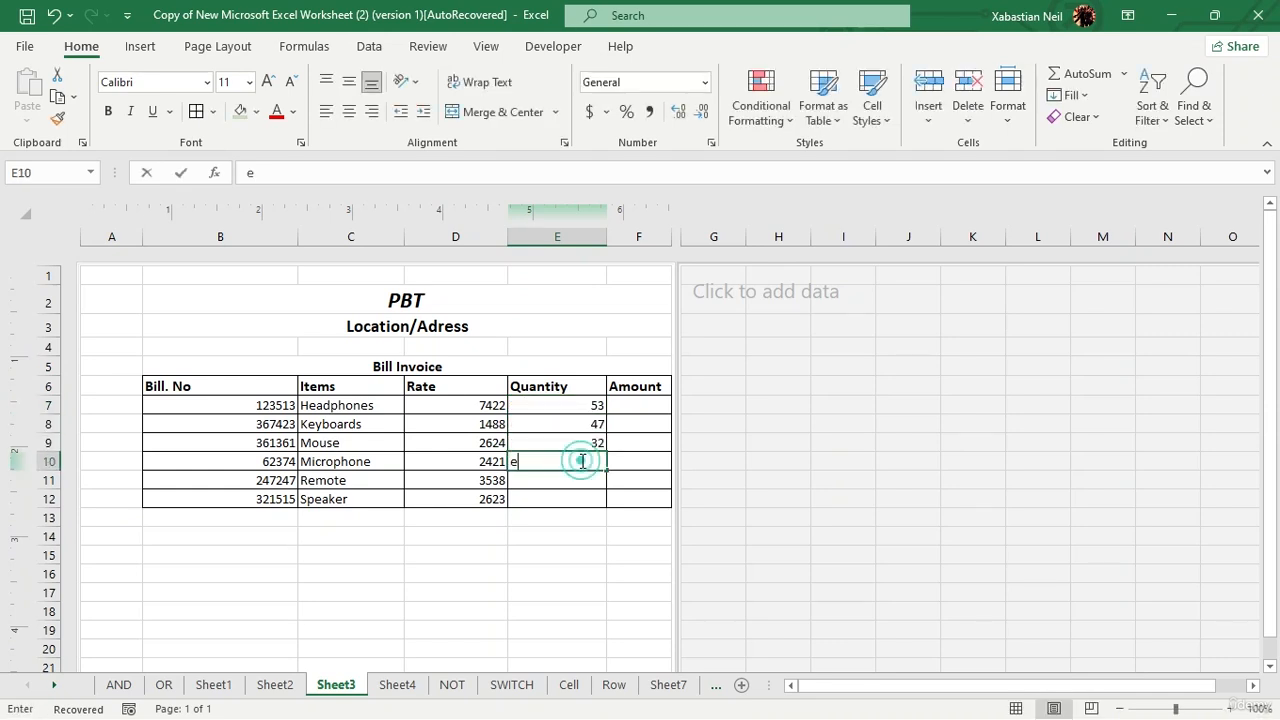
double_click(581, 461)
type("734")
left_click(580, 480)
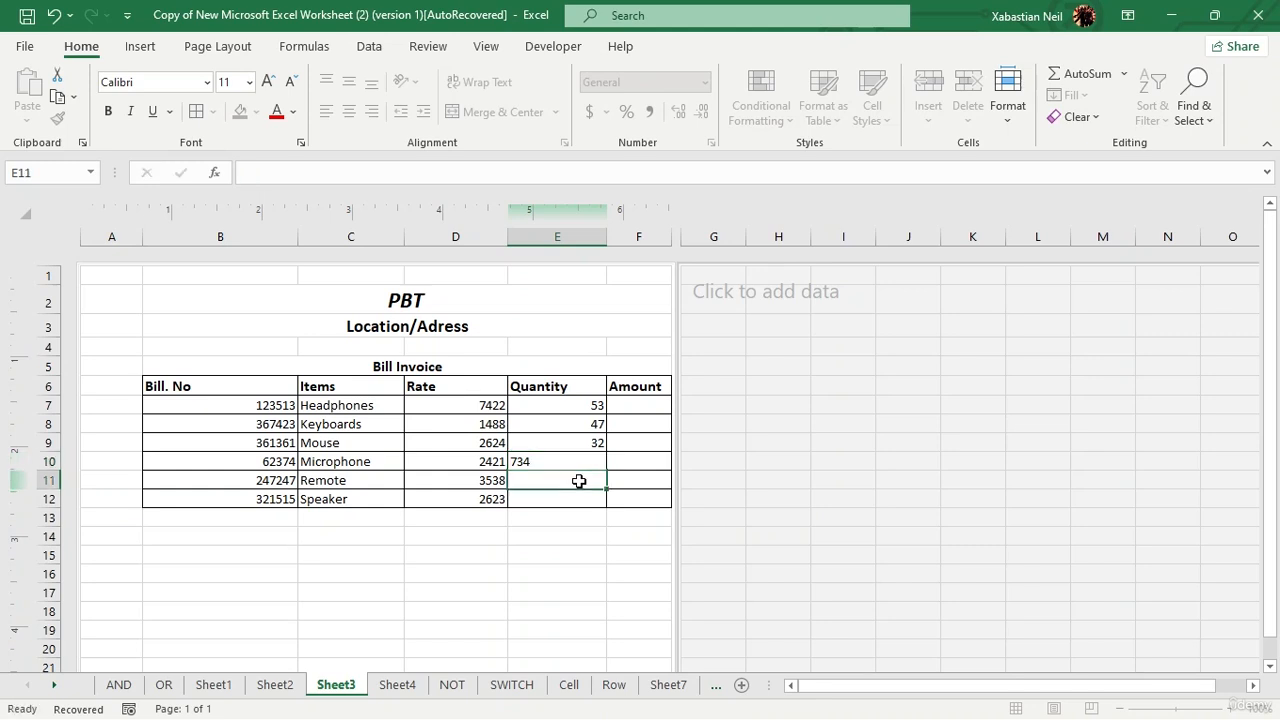
type("432")
key("Return")
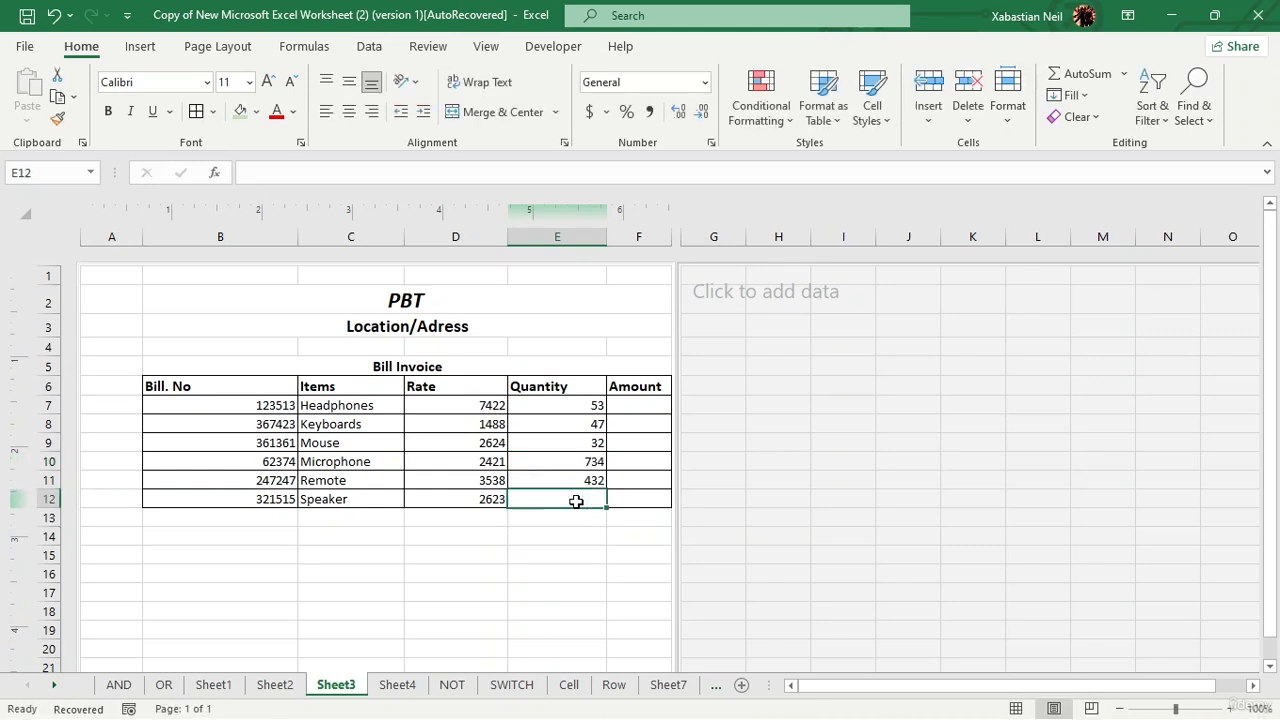
type("53")
left_click(728, 489)
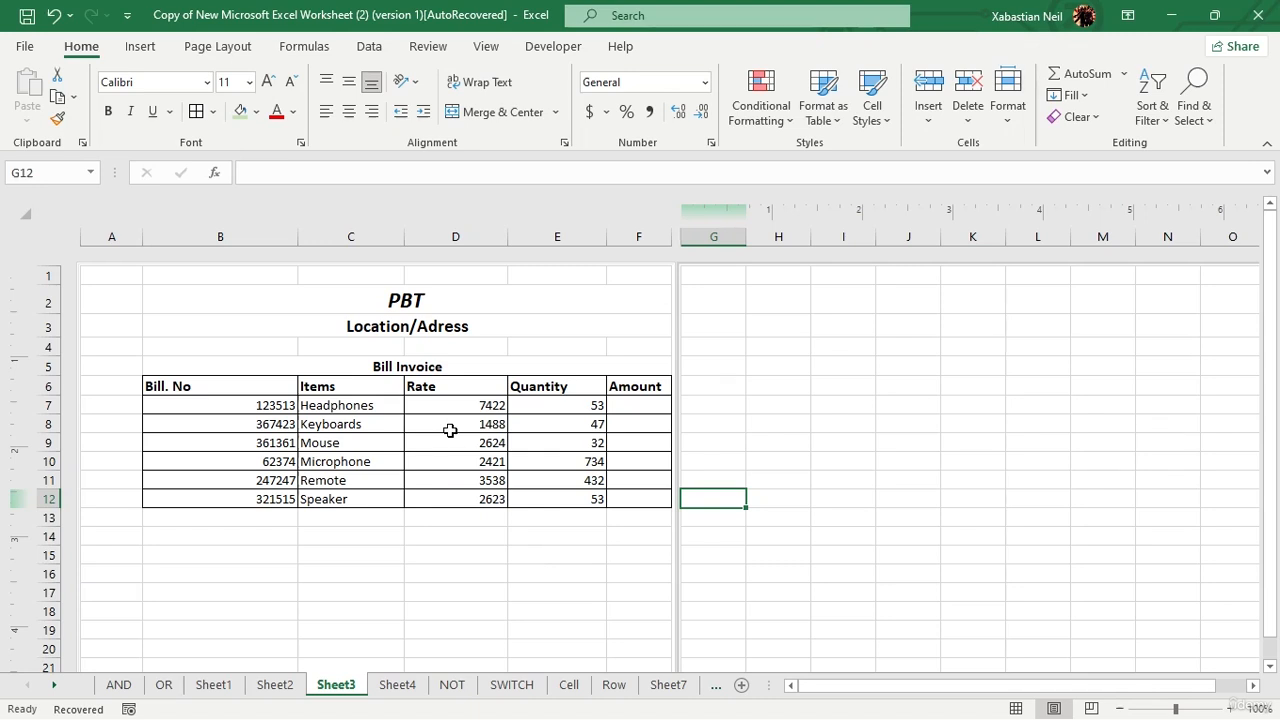
- Calculate the Headphones amount in cell F7 with the formula =D7*E7
double_click(650, 408)
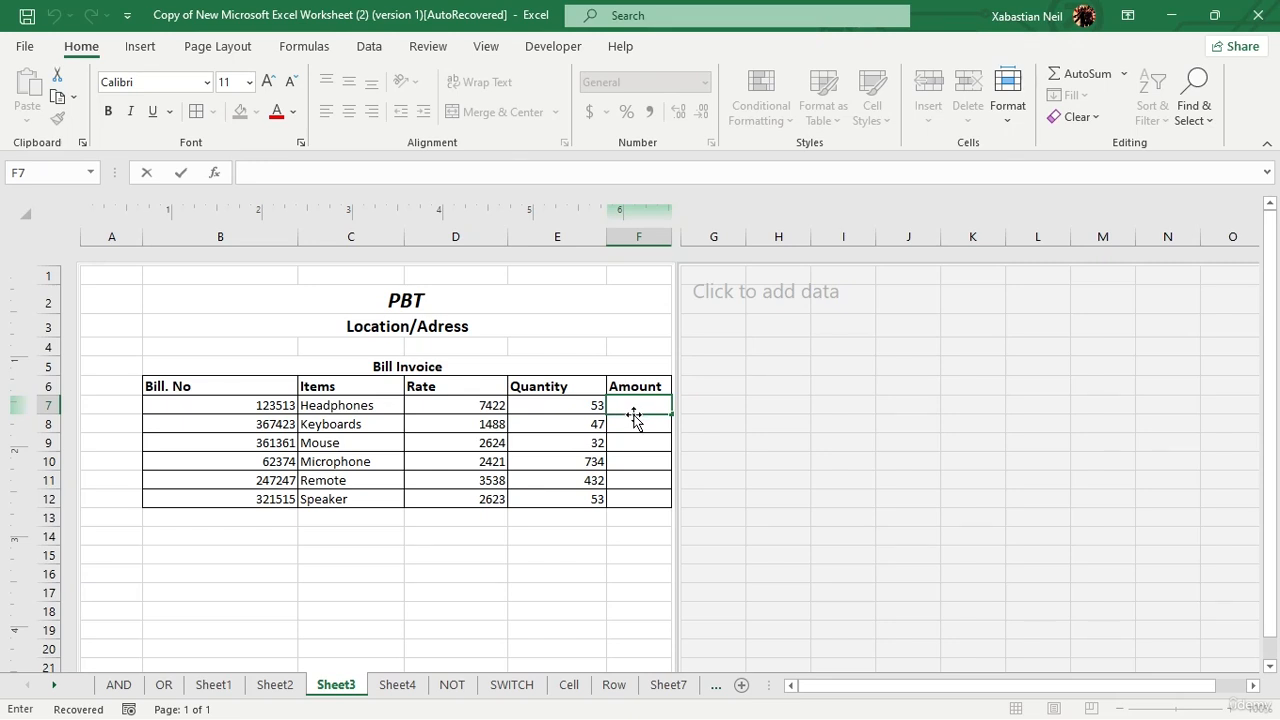
left_click(490, 407)
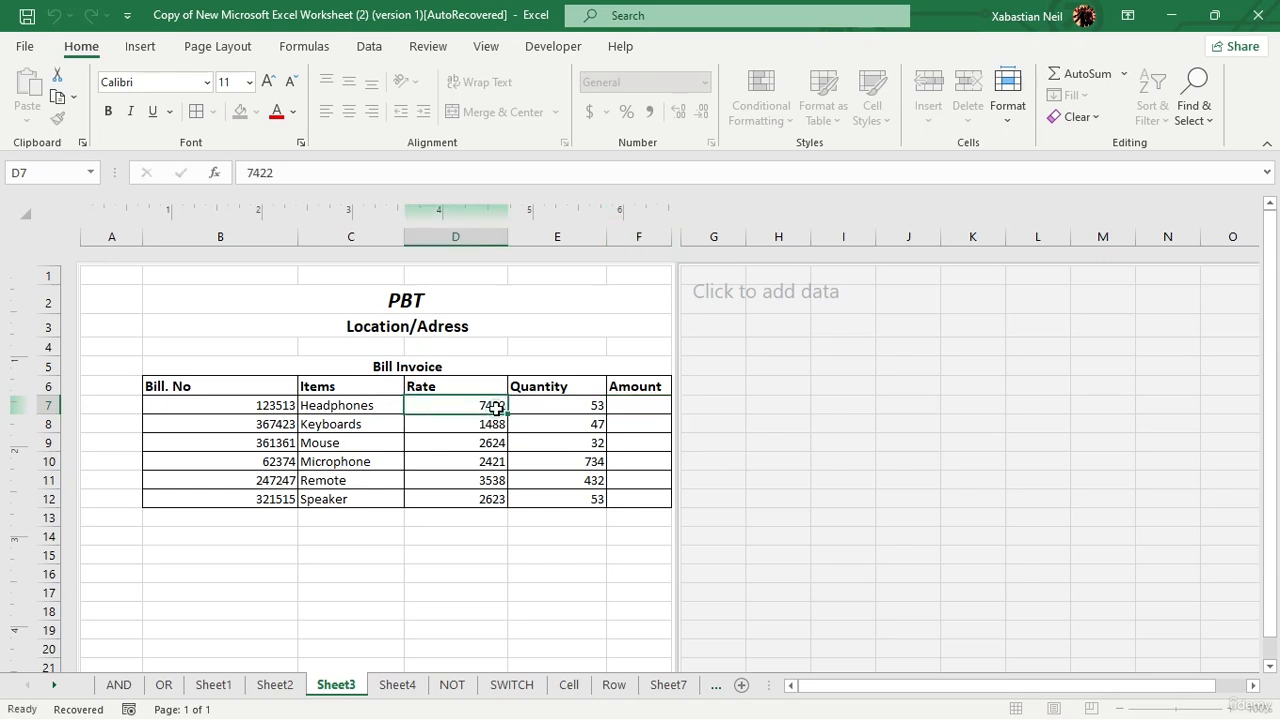
left_click(652, 406)
type("=")
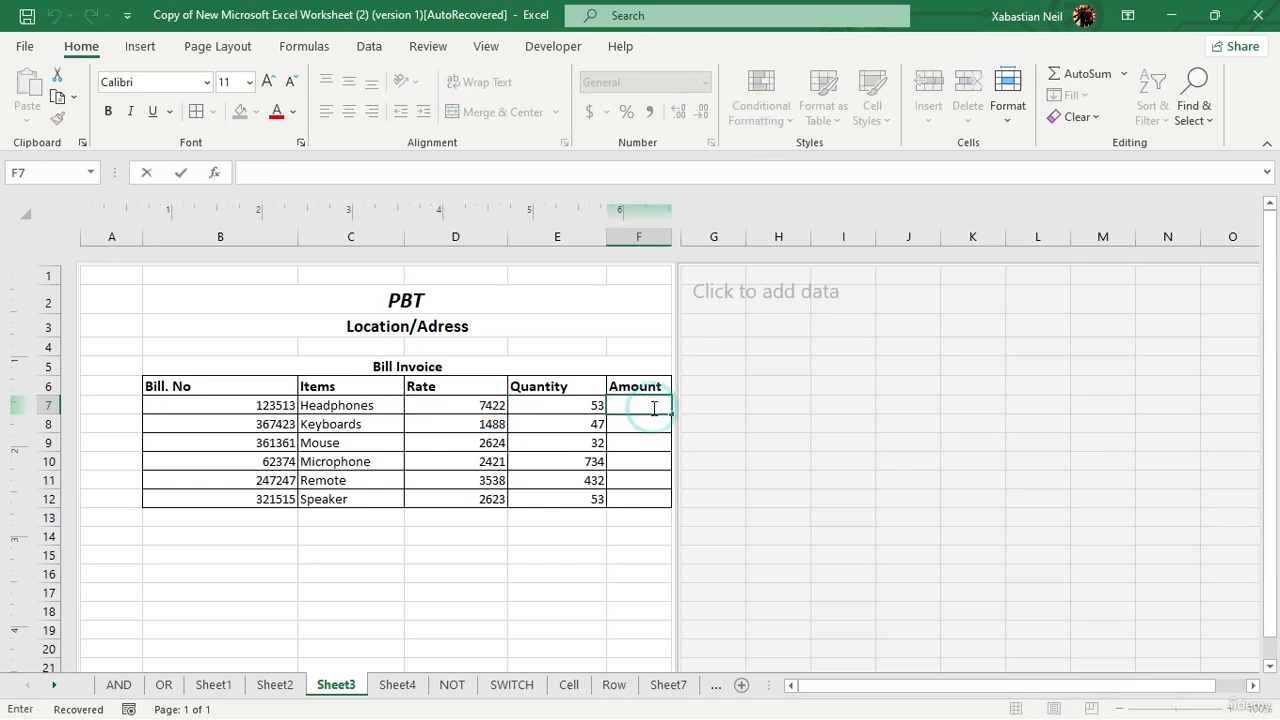
left_click(492, 406)
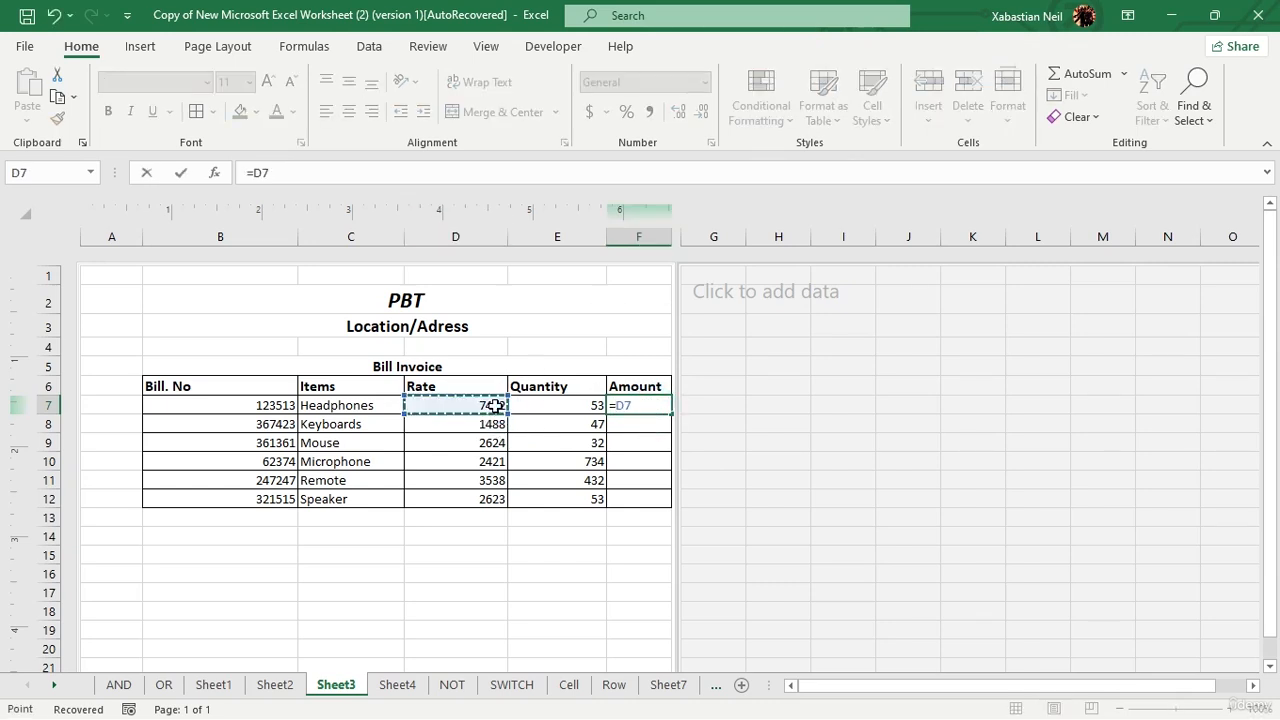
type("*")
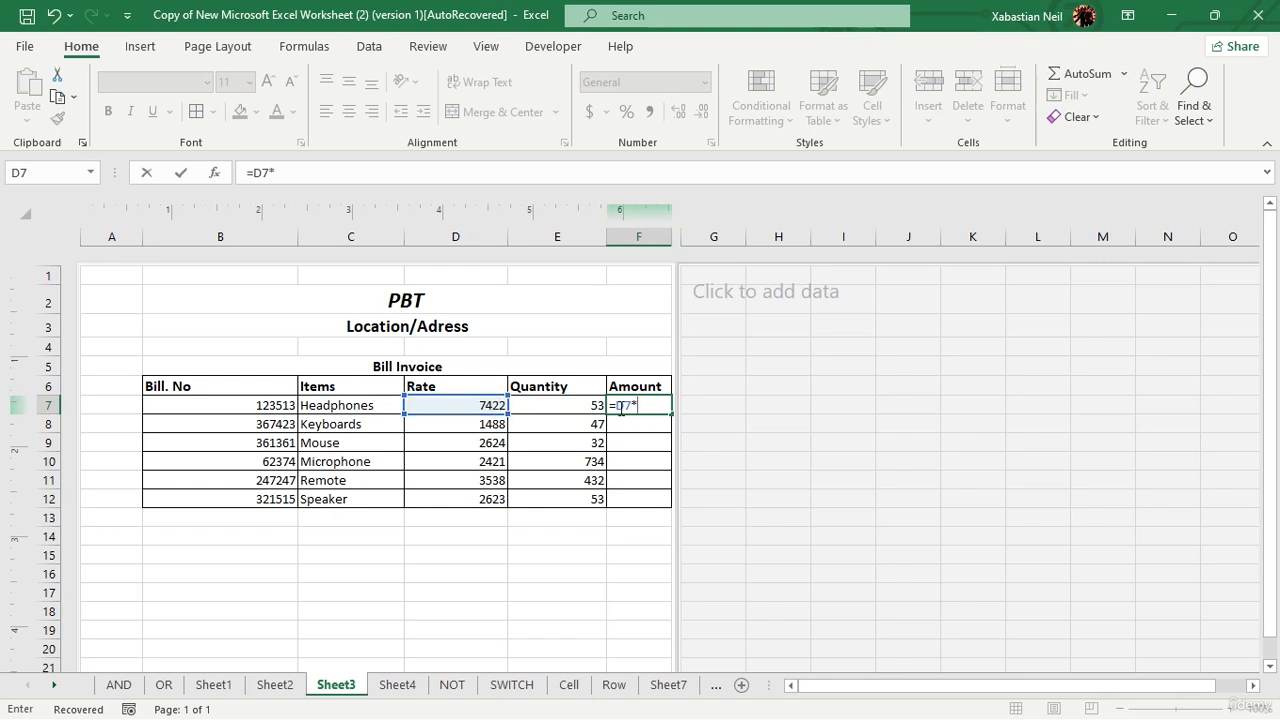
left_click(585, 410)
key("Return")
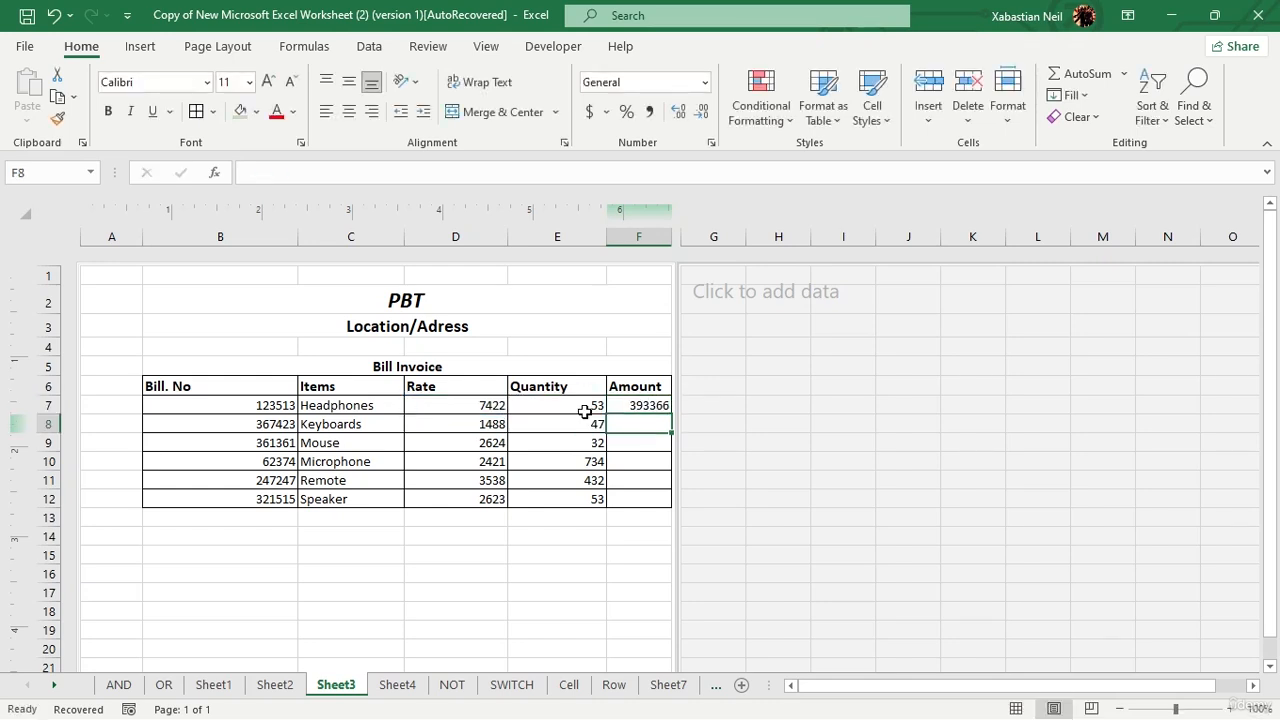
- Calculate the Keyboards amount in cell F8 with the formula =D8*E8
double_click(650, 420)
type("=")
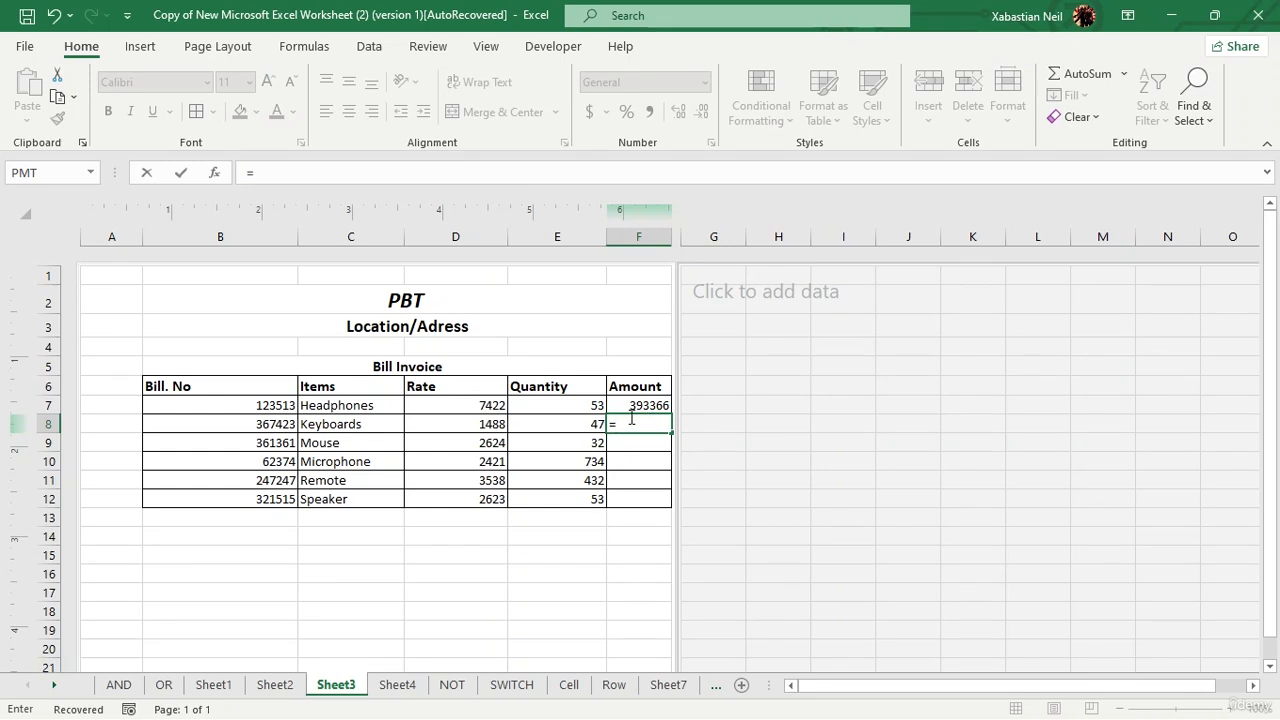
left_click(485, 425)
type("*")
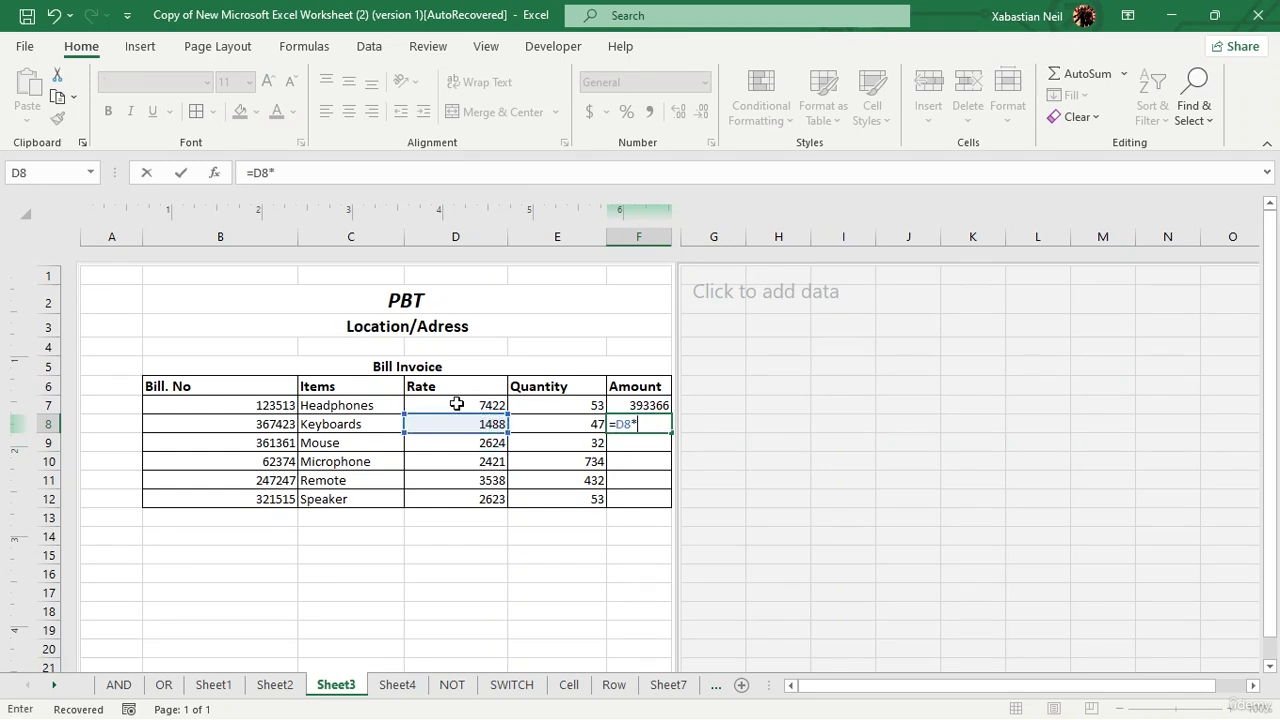
left_click(580, 423)
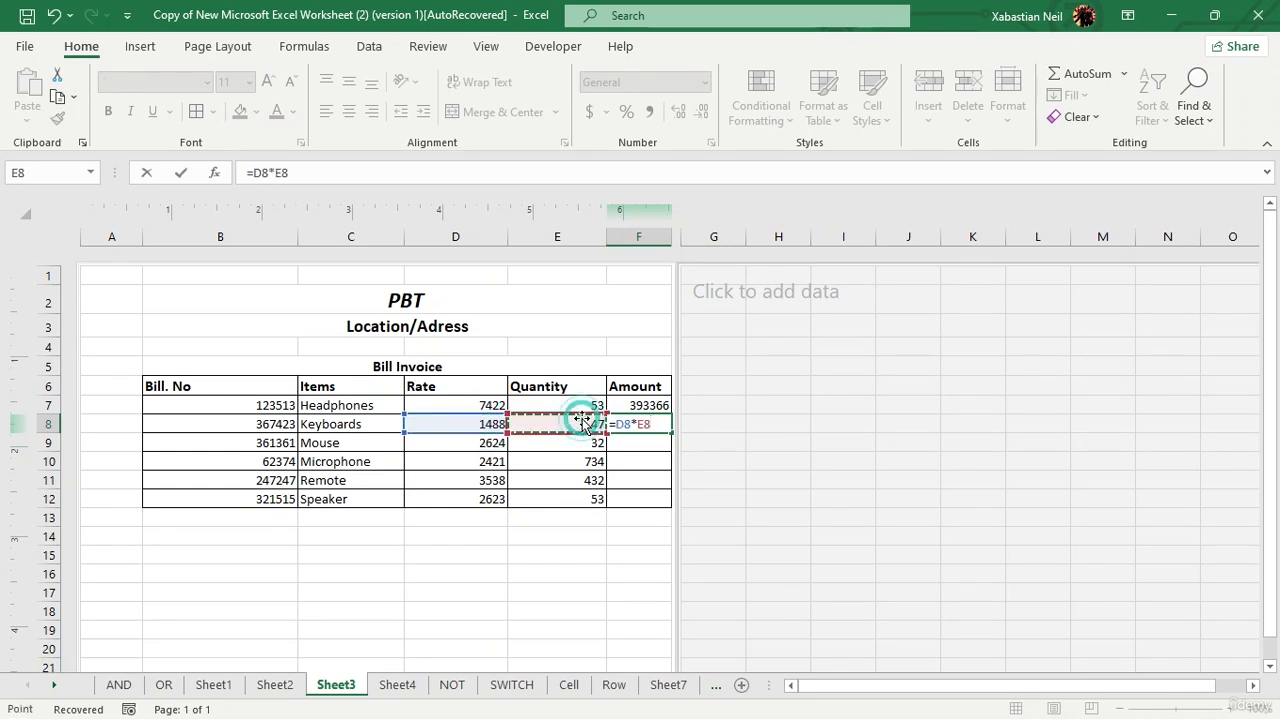
key("Return")
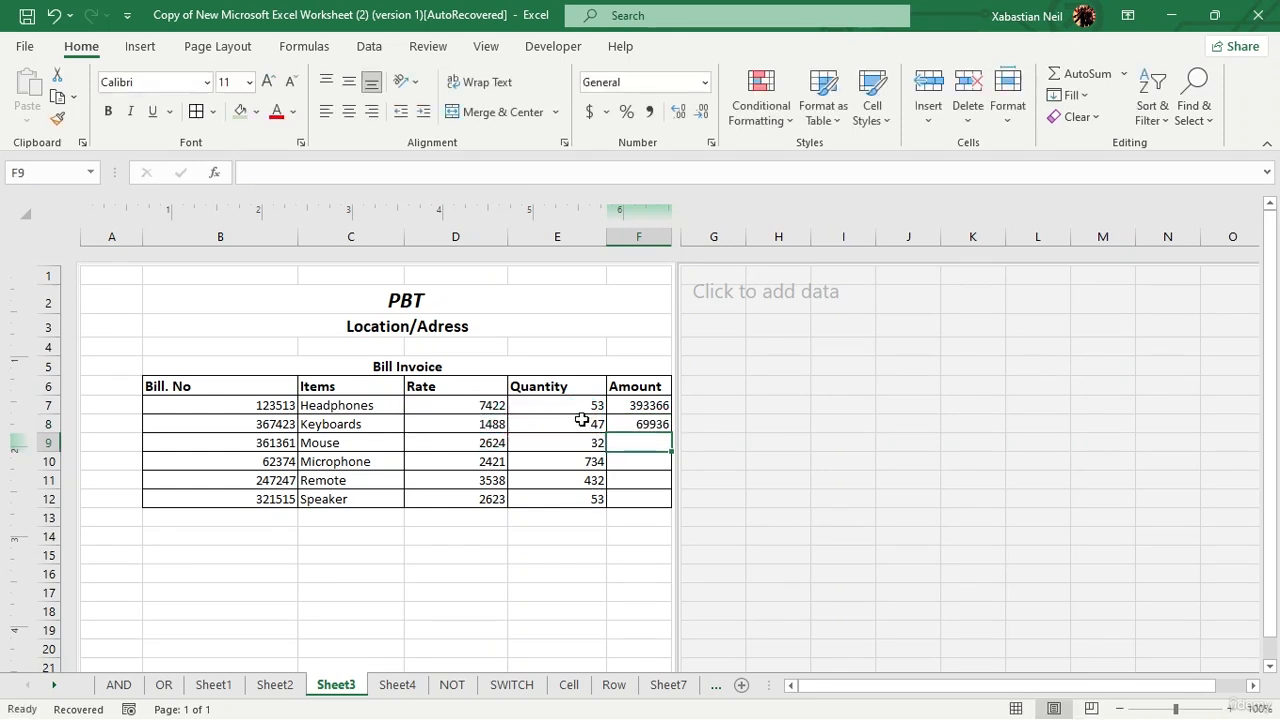
- Fill the amount formula from cell F8 down through F12 for the remaining items
left_click(652, 421)
double_click(653, 424)
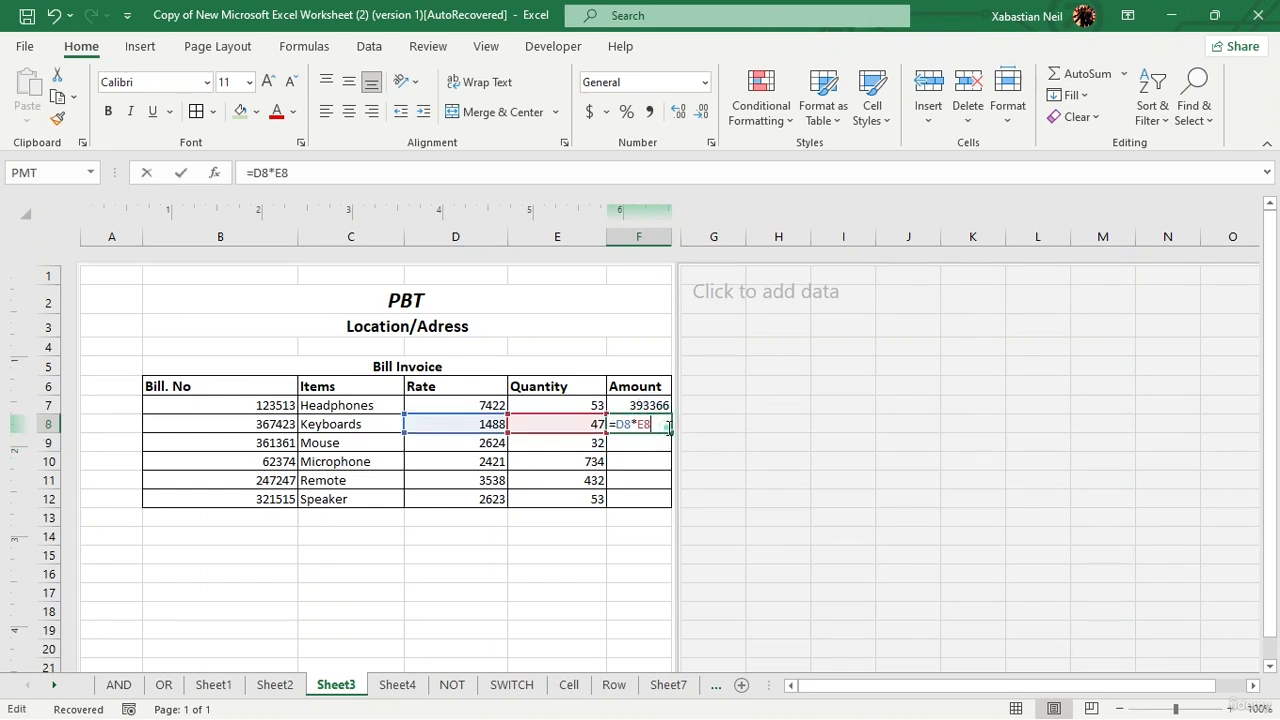
left_click(655, 476)
left_click(655, 424)
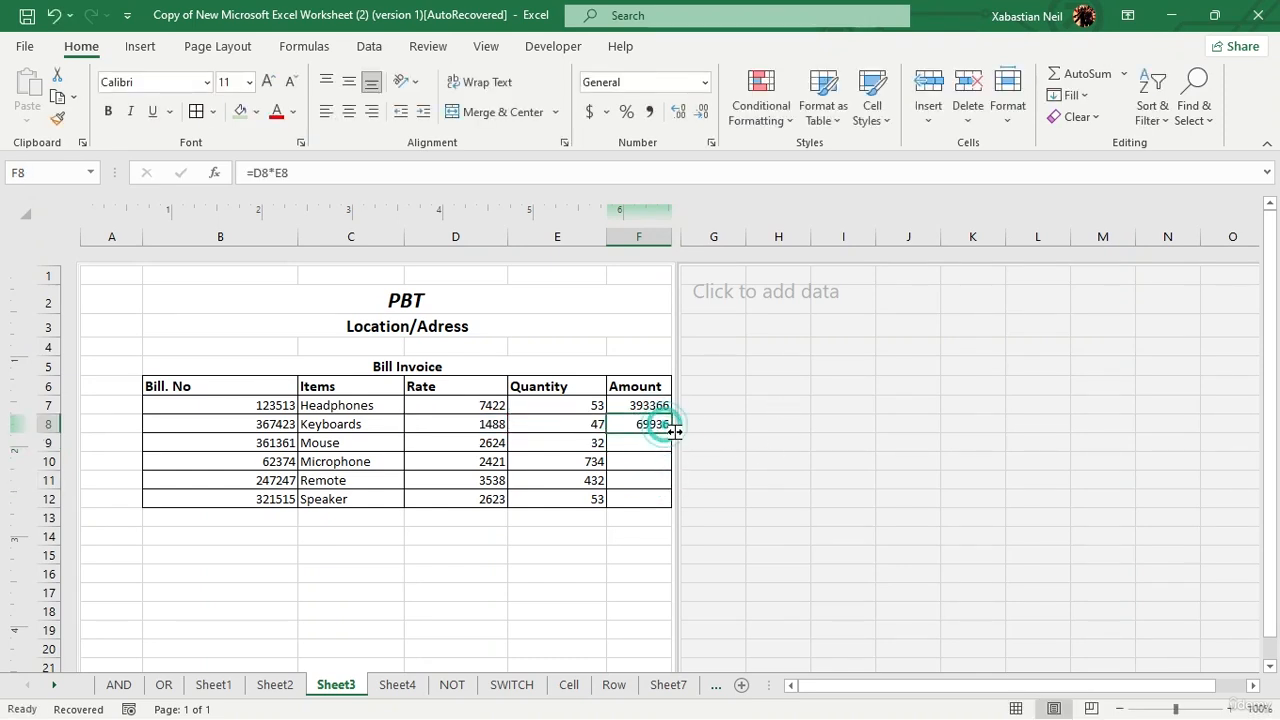
double_click(670, 431)
left_click(604, 606)
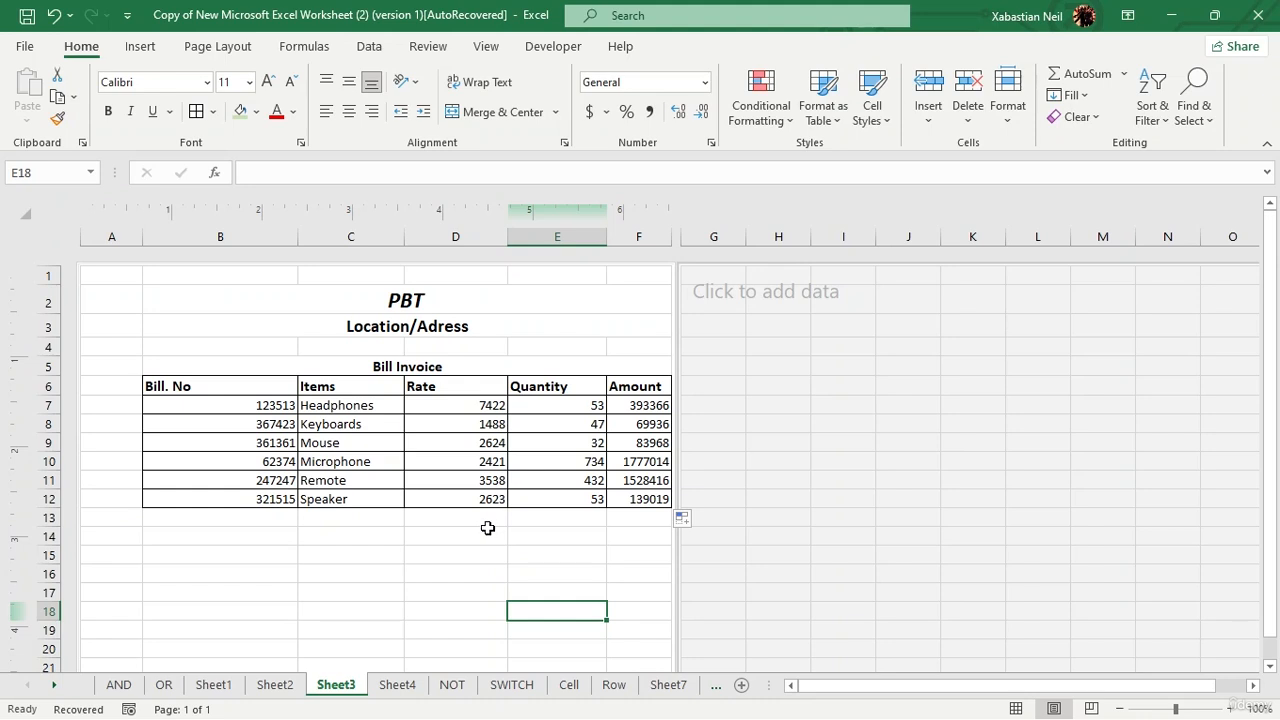
- Merge and center cells D13:E13 below the item table and label them Total
left_click_drag(484, 520, 588, 520)
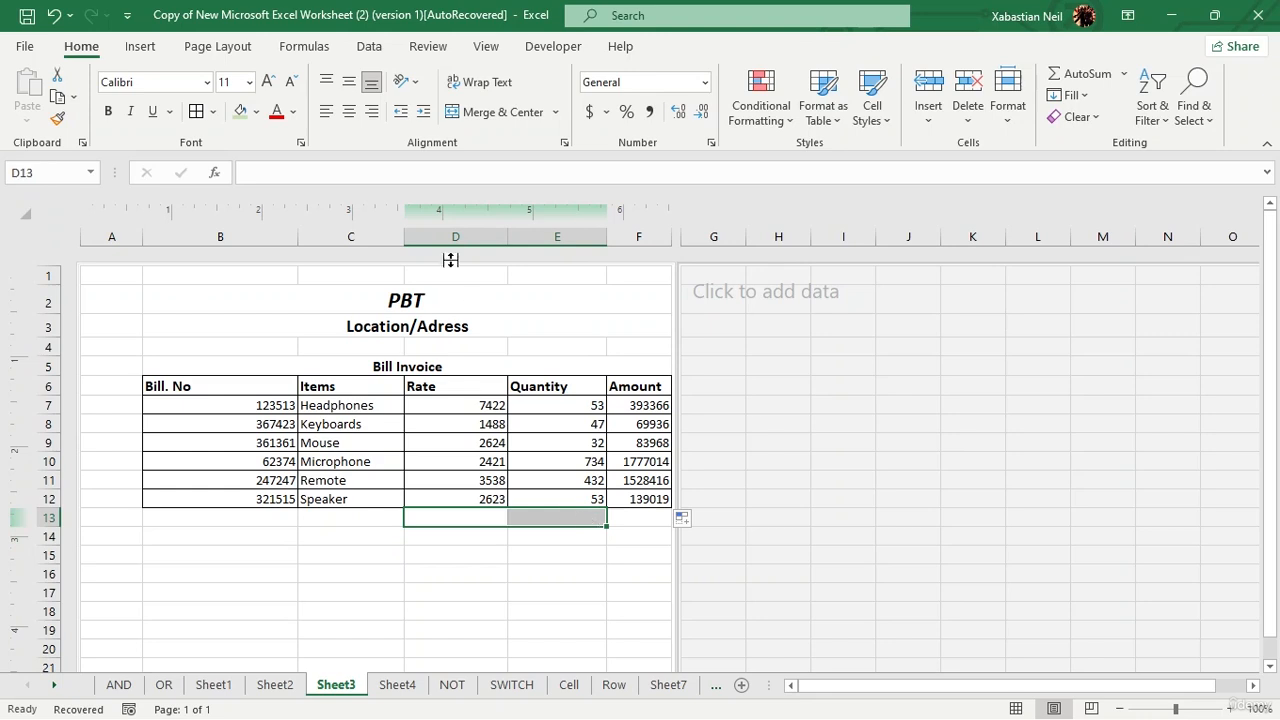
left_click(478, 112)
left_click(522, 518)
type("T")
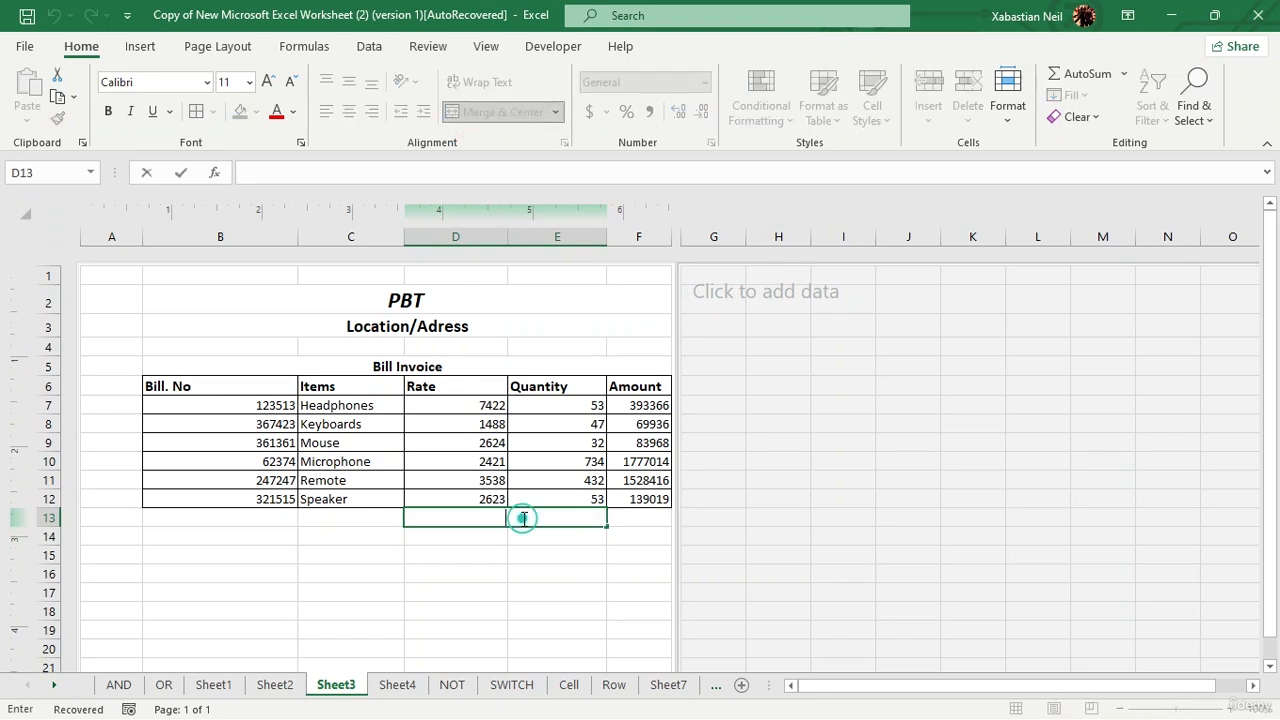
type("otal")
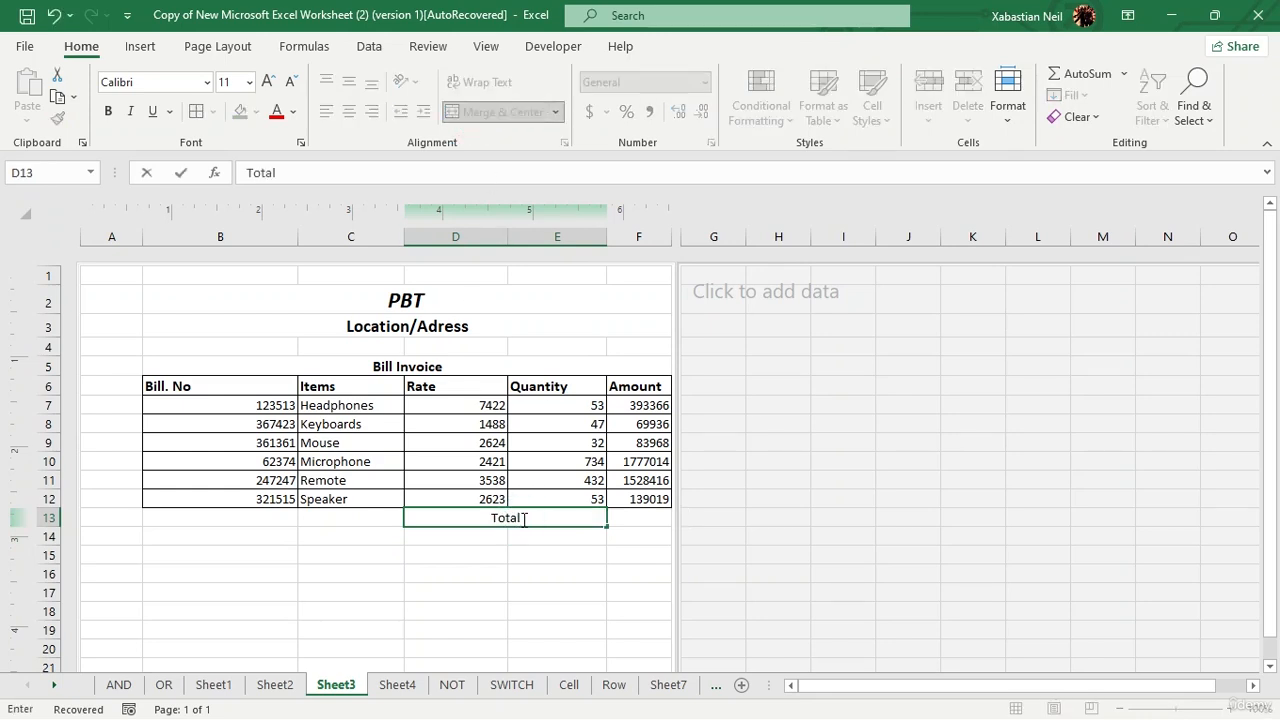
- Merge and center cells D14:E14 and label them GST 20%
left_click_drag(476, 537, 549, 540)
left_click(481, 112)
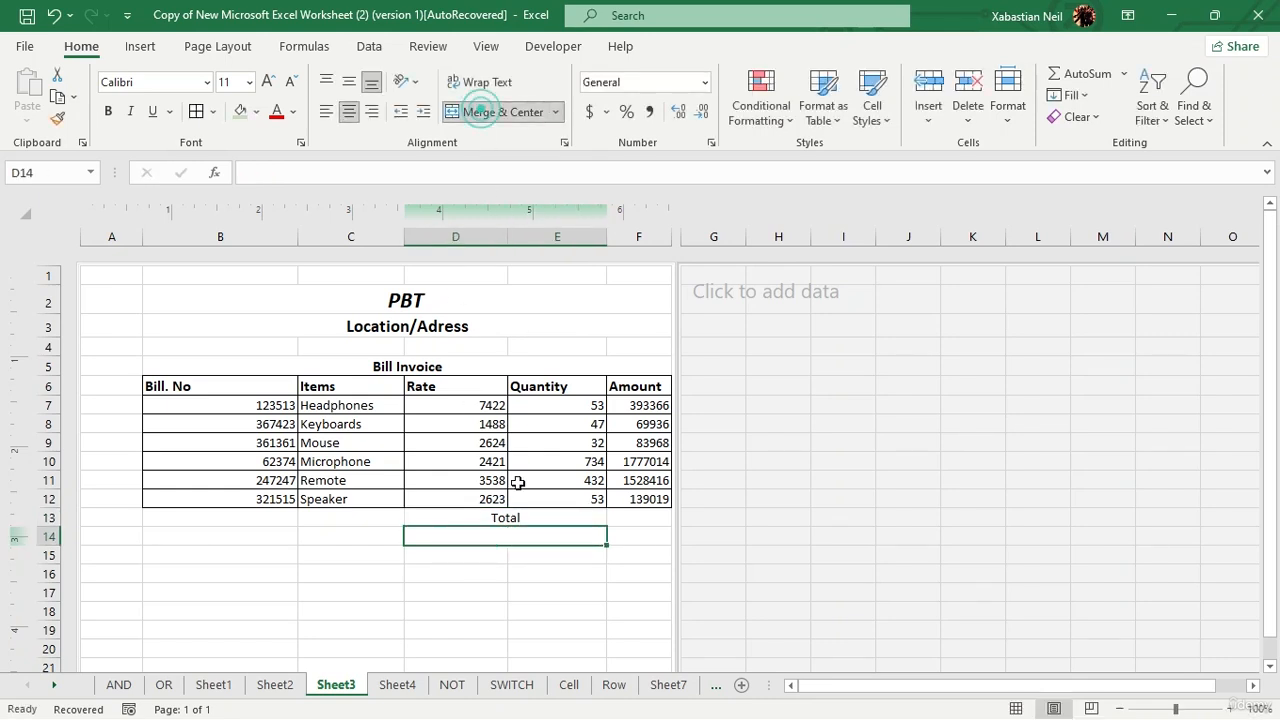
type("GS")
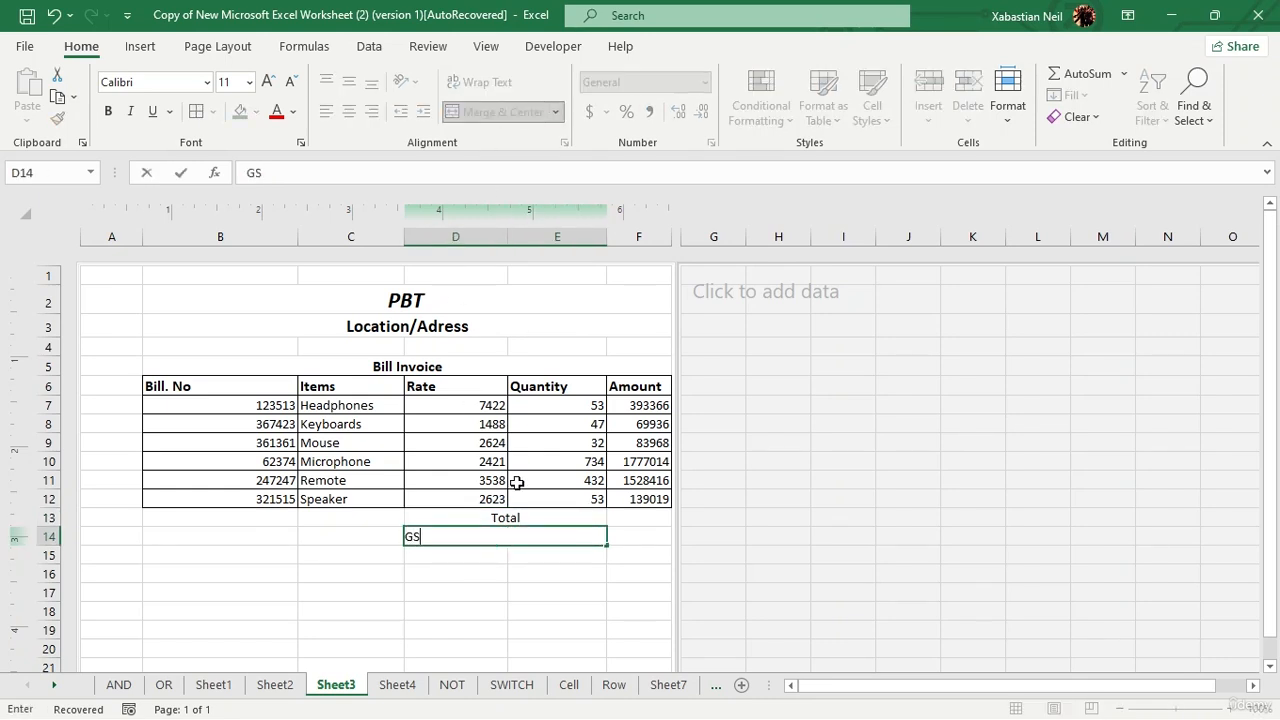
type("T 20%")
- Merge and center cells D15:E15 and label them Grand Total
left_click_drag(485, 562, 560, 563)
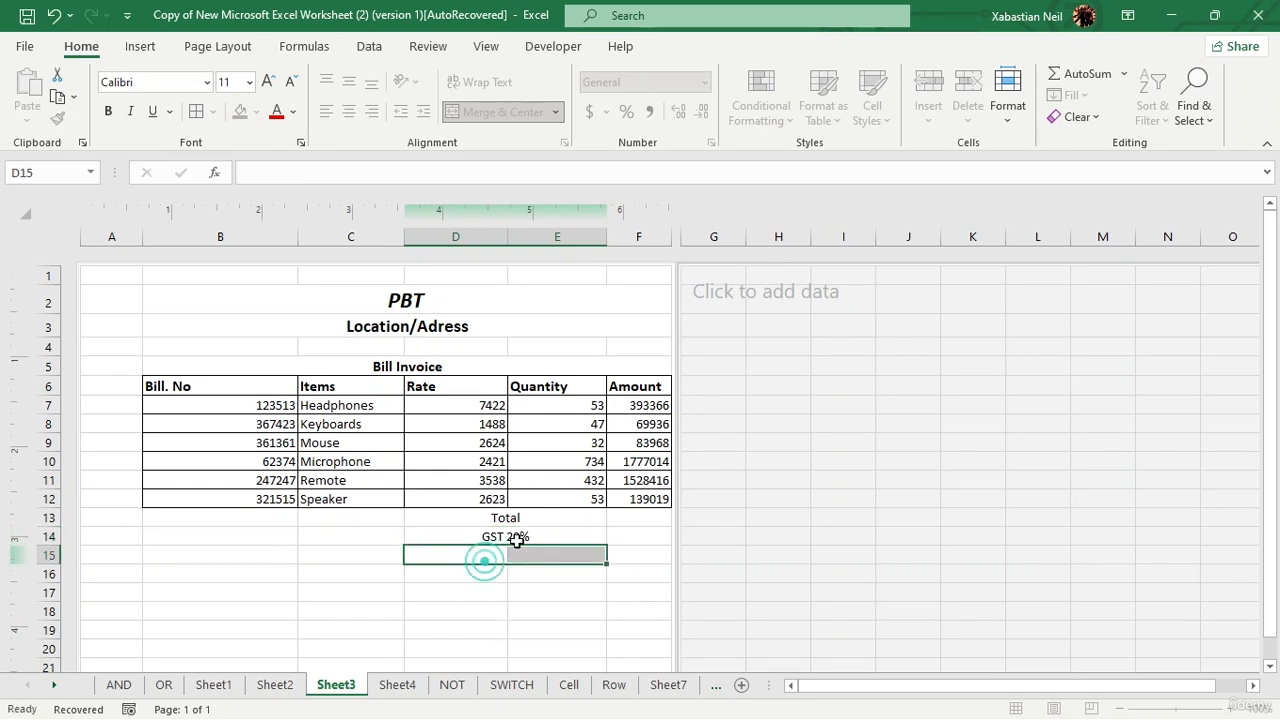
left_click(480, 112)
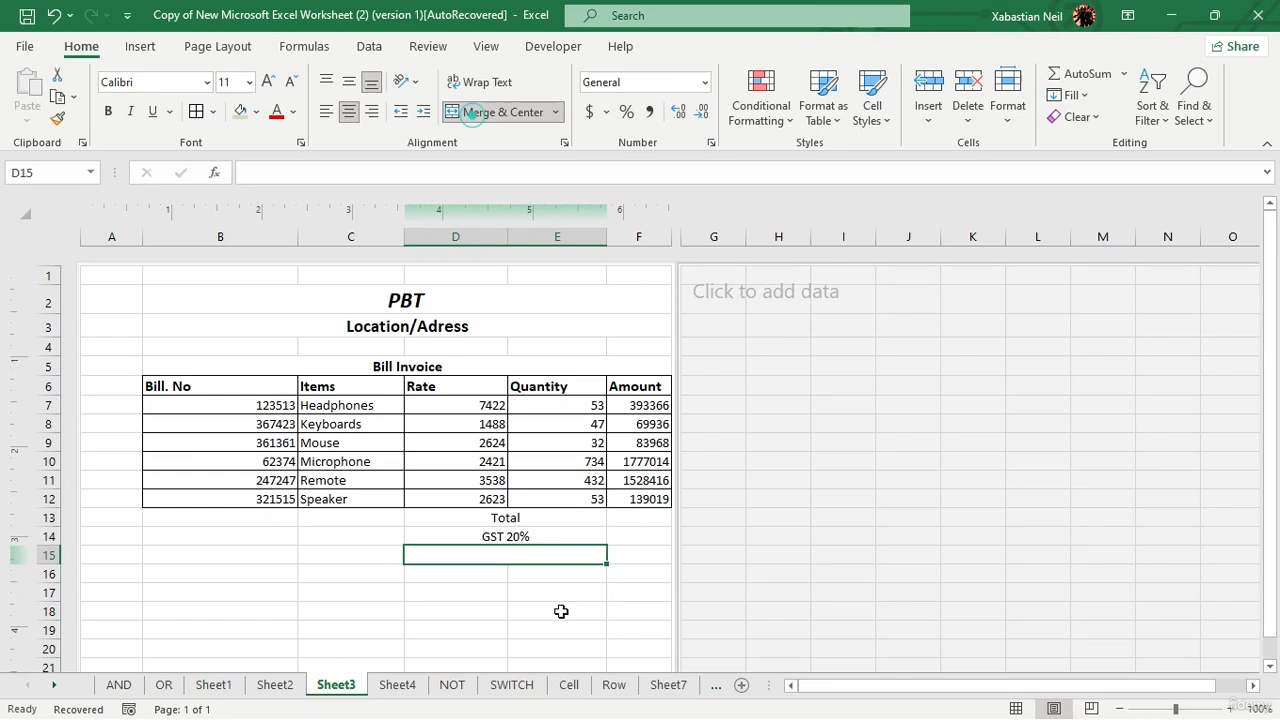
double_click(516, 556)
type("Gra")
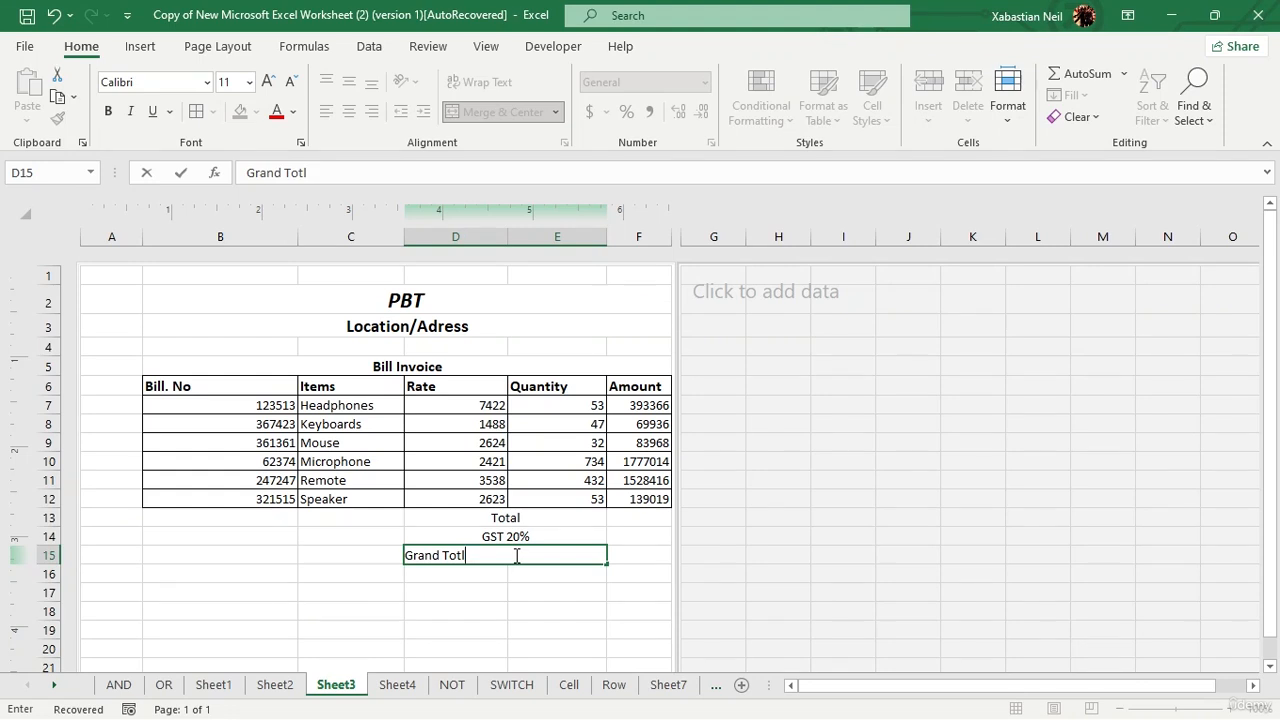
type("nd Total")
key("Return")
- Apply all borders to the summary rows in D13:F15
left_click_drag(566, 518, 638, 558)
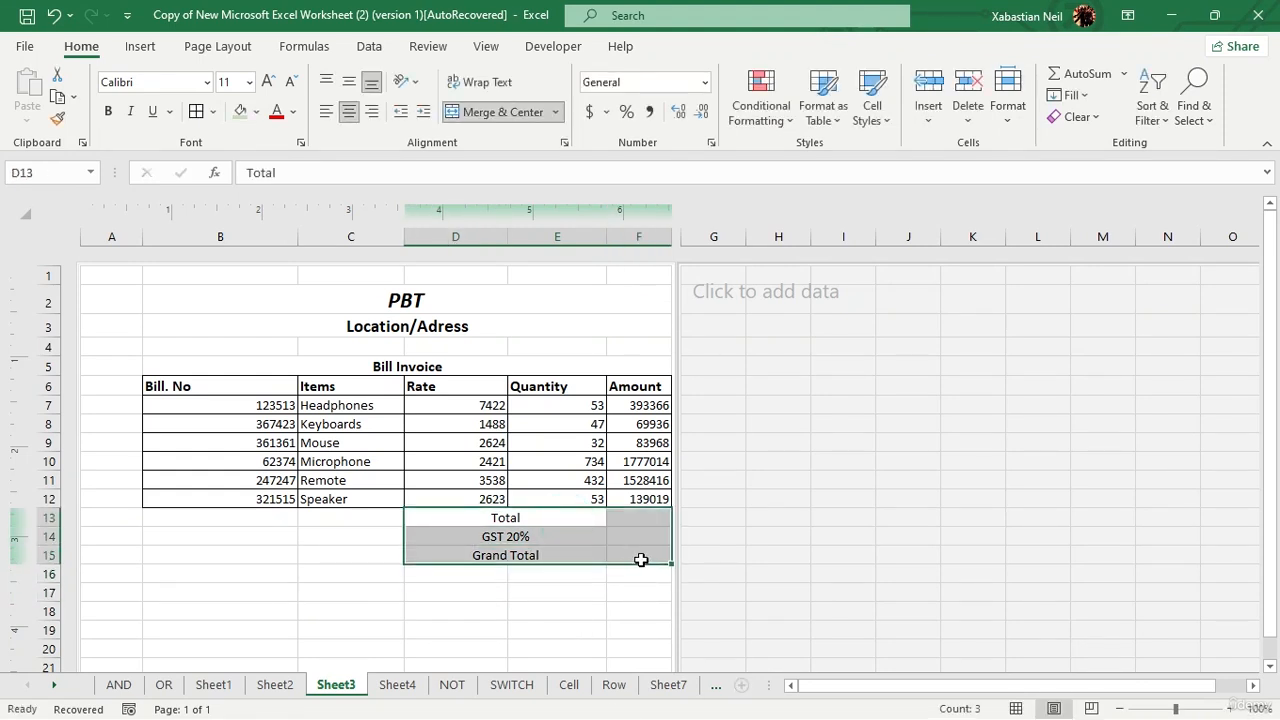
left_click(195, 114)
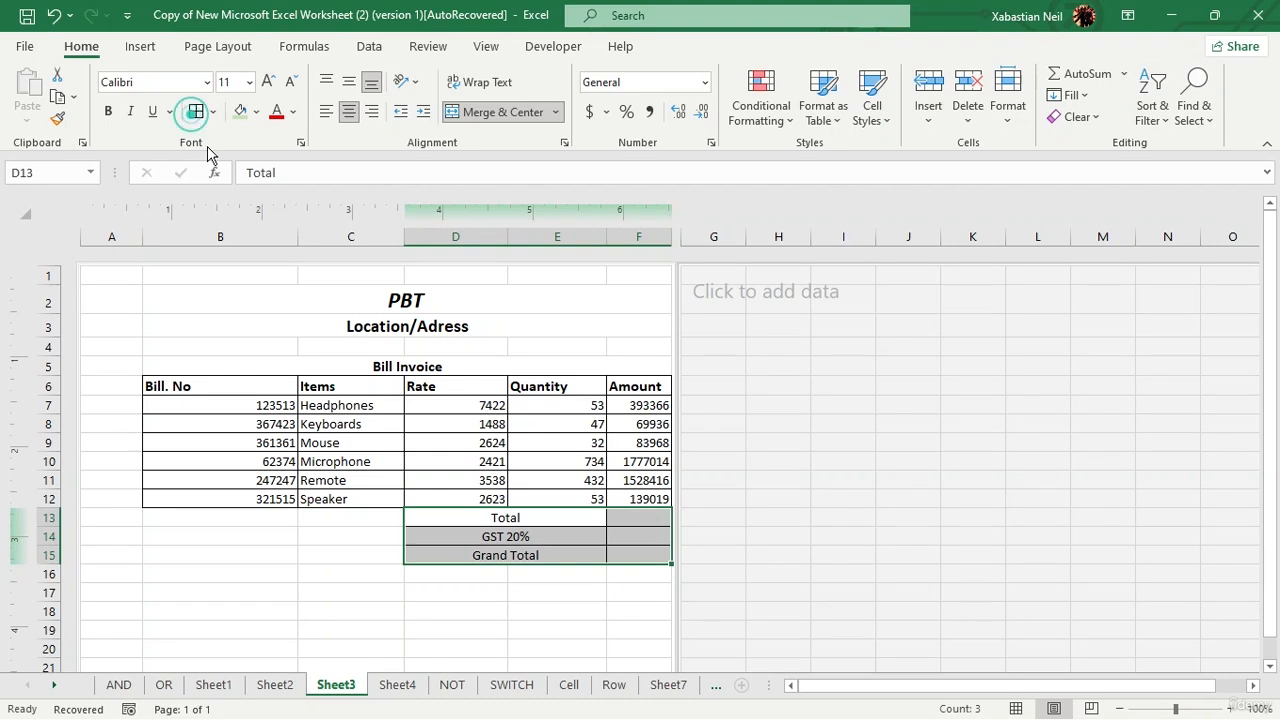
left_click(596, 596)
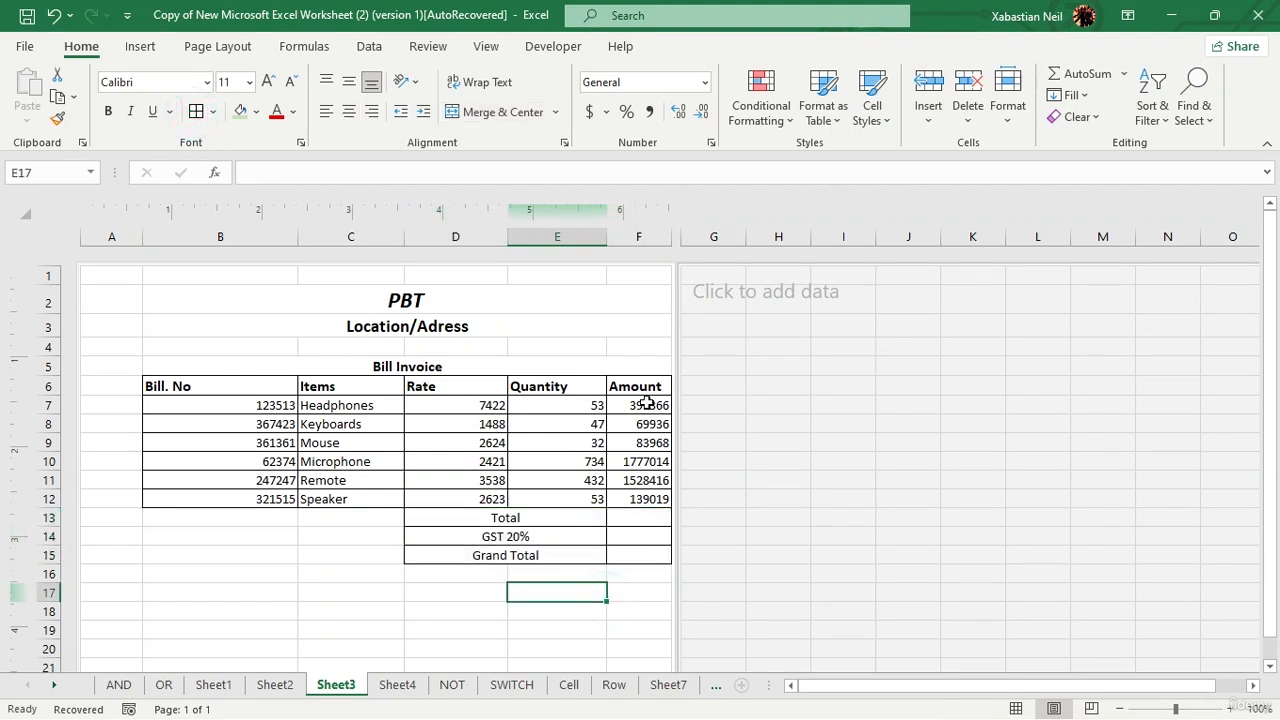
- Calculate the Total in cell F13 with the formula =SUM(F7:F12)
left_click(656, 519)
double_click(656, 519)
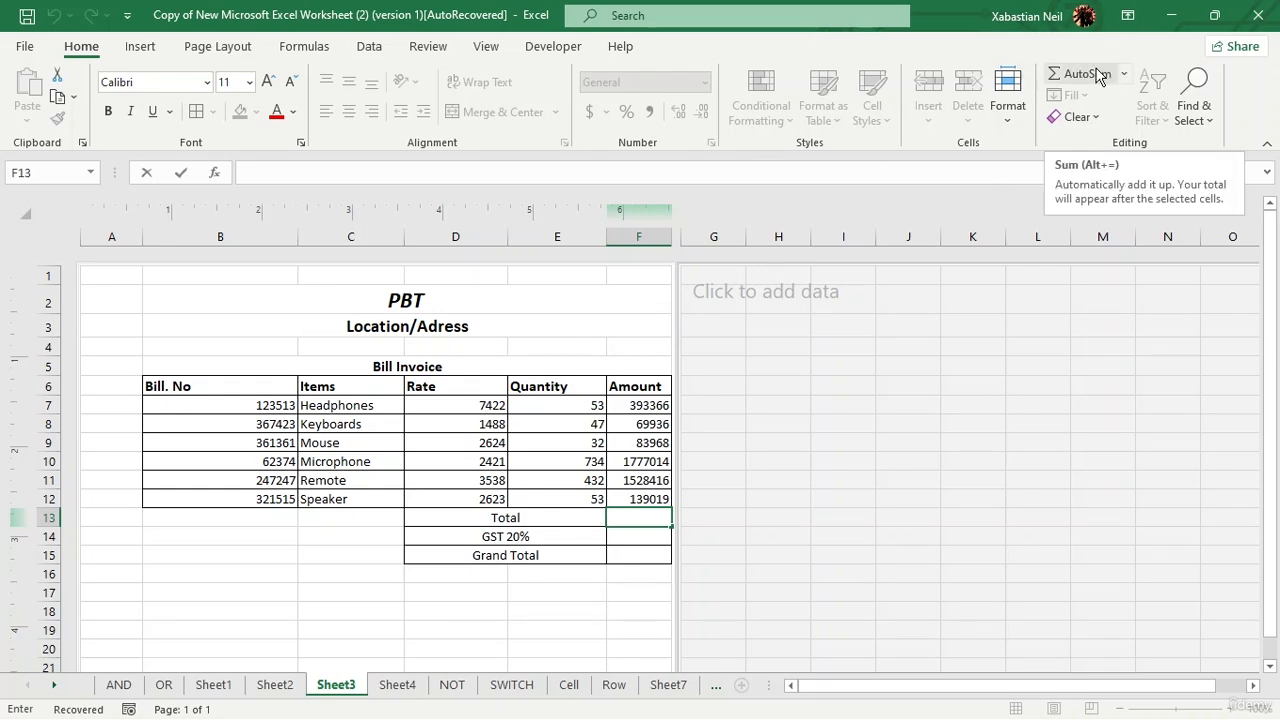
type("=SUM(")
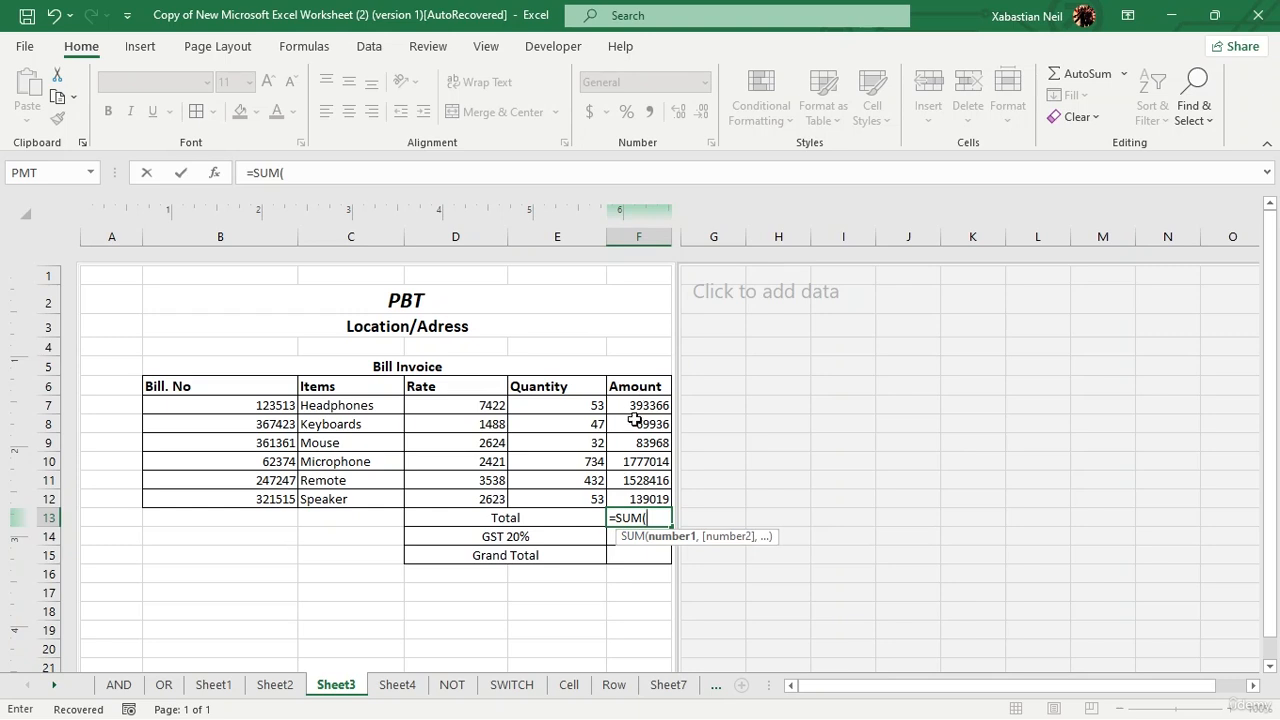
left_click_drag(652, 405, 660, 493)
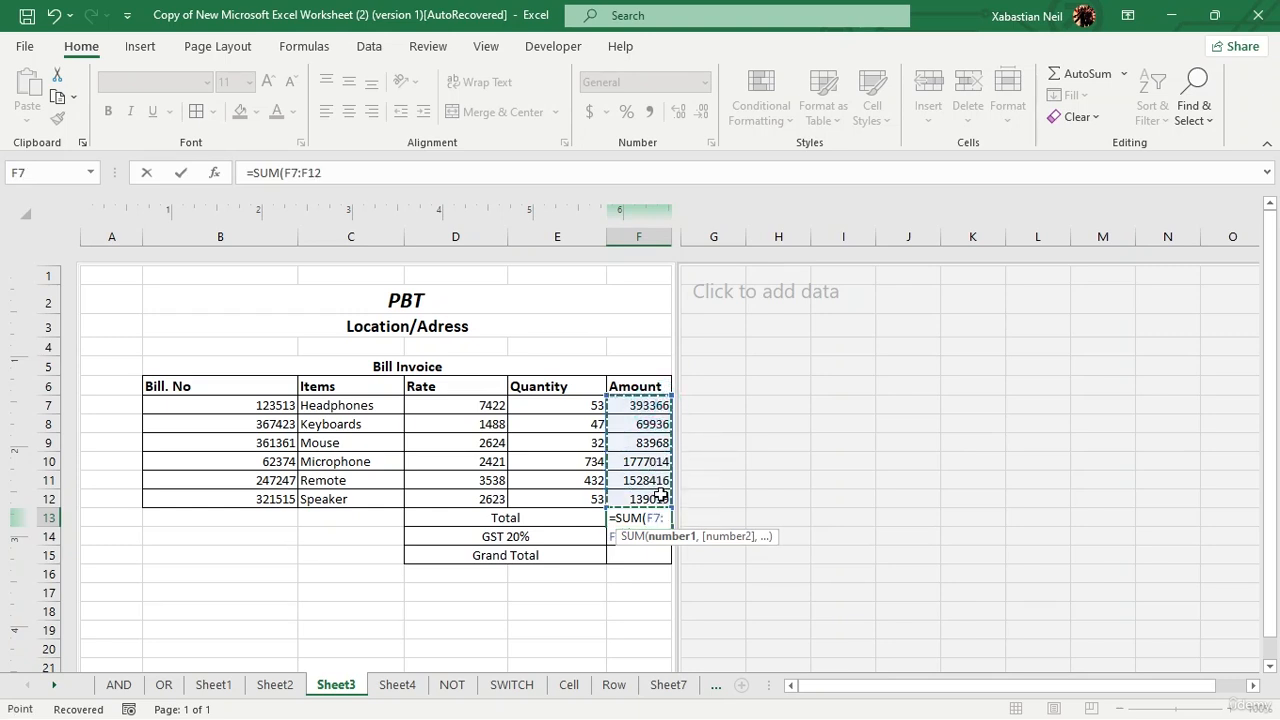
type(")")
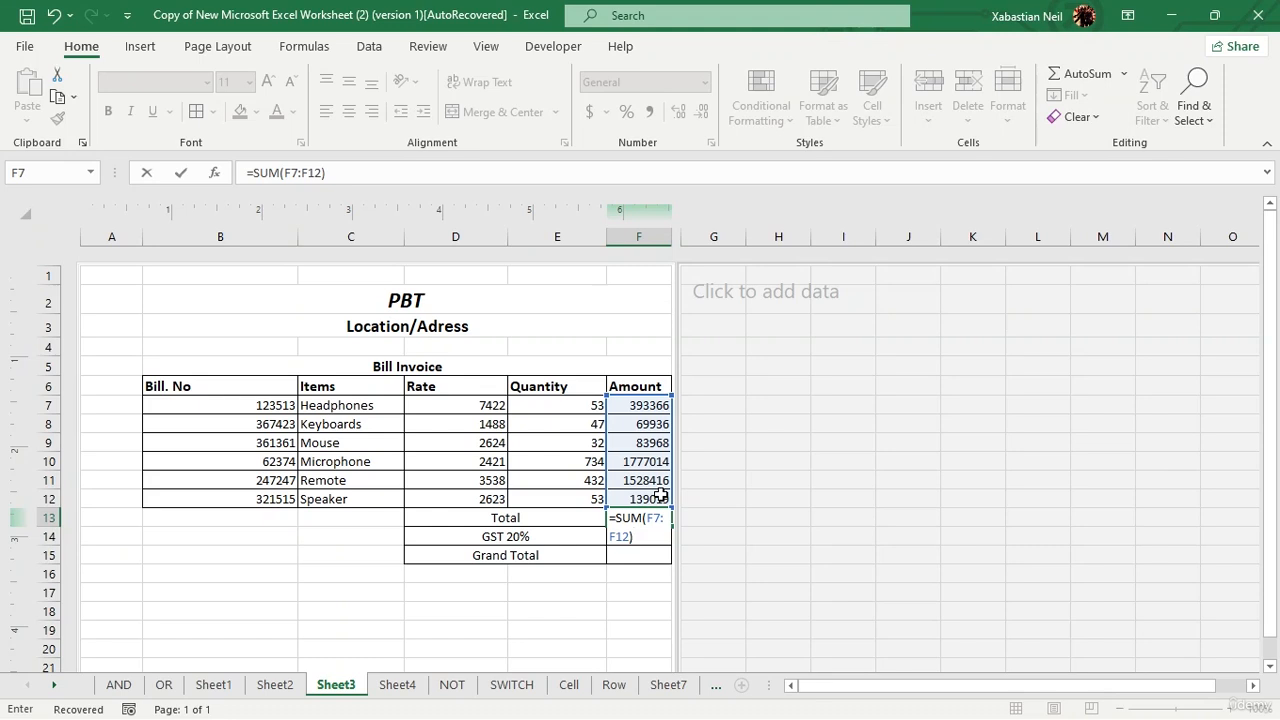
key("Return")
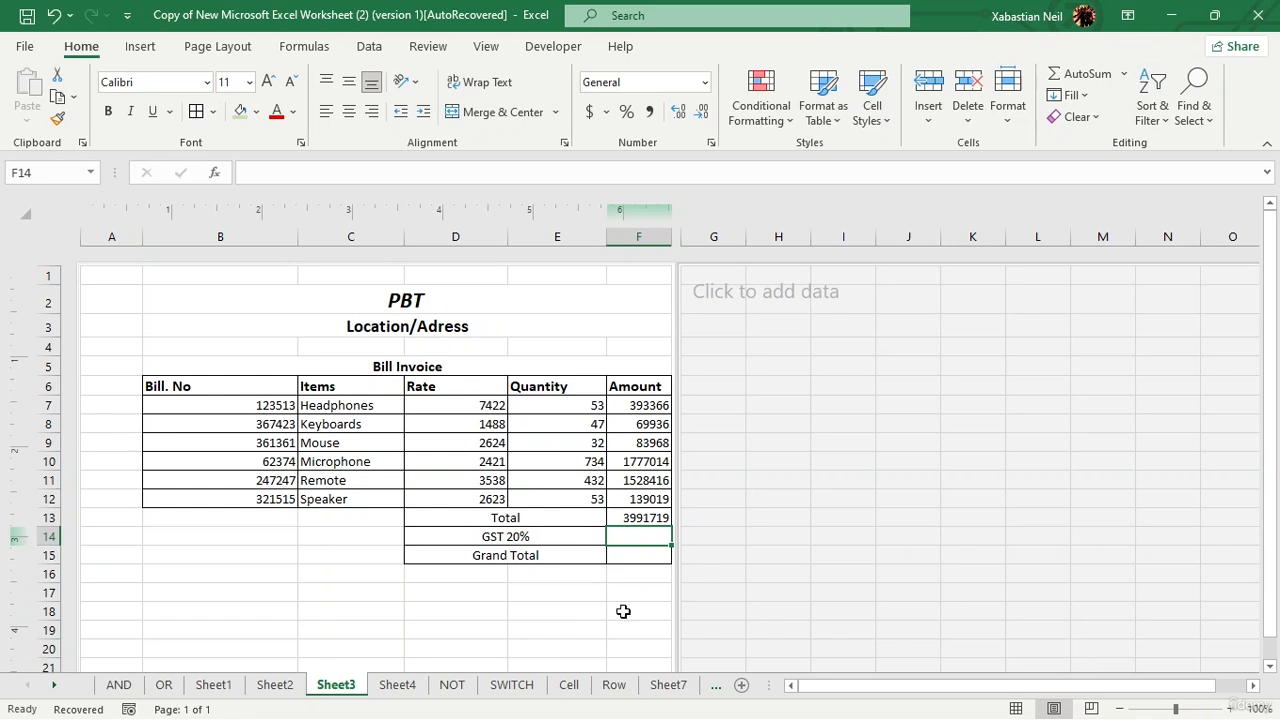
- Calculate the 20% GST in cell F14 with the formula =F13*20/100
double_click(647, 536)
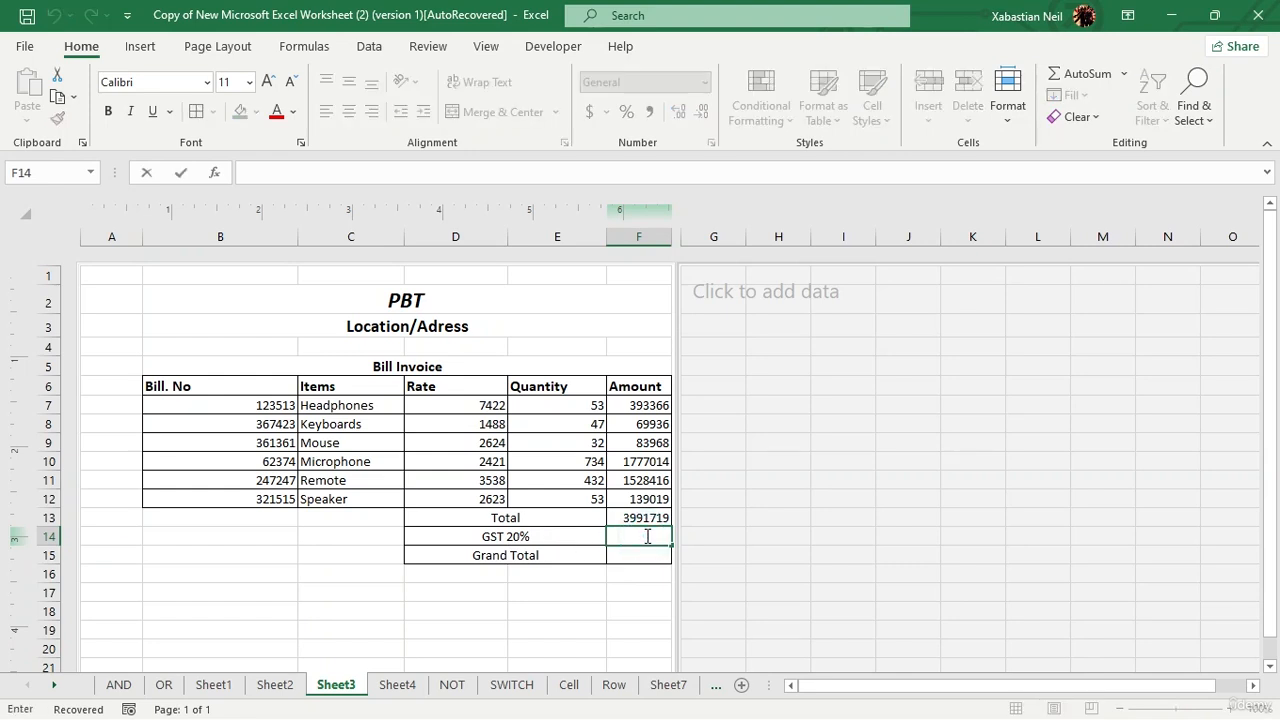
type("=")
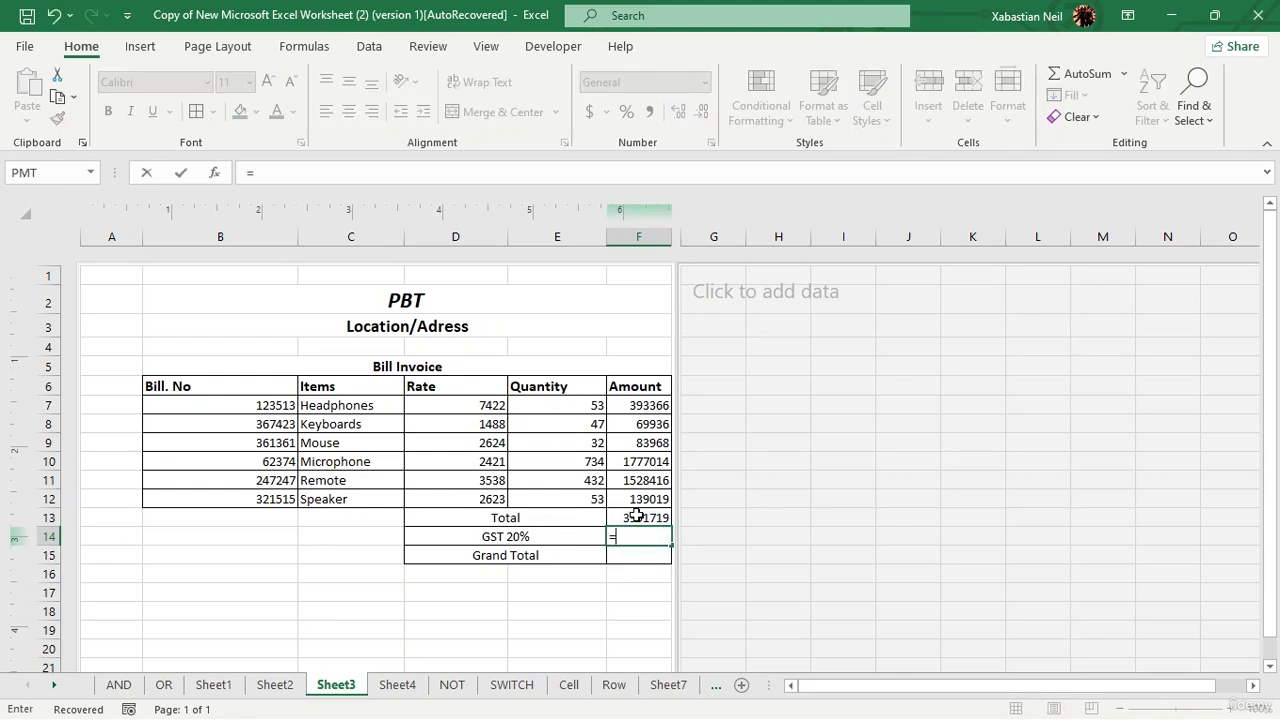
left_click(641, 515)
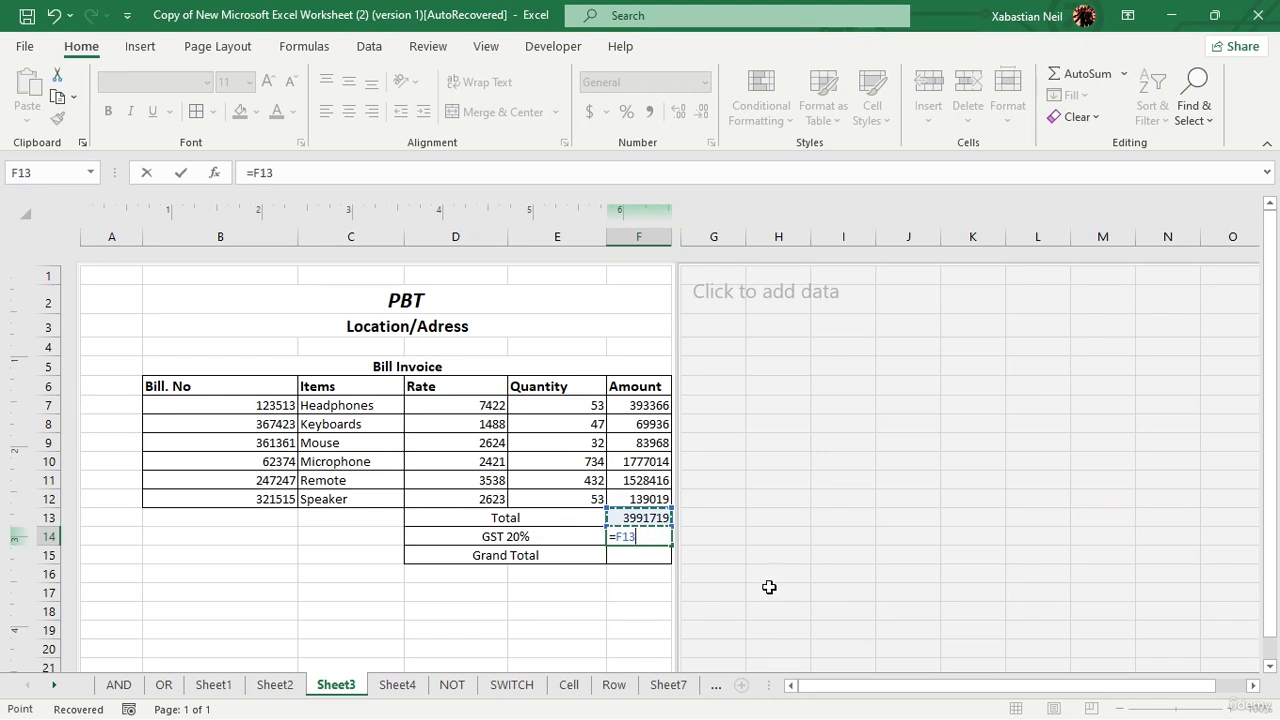
type("*")
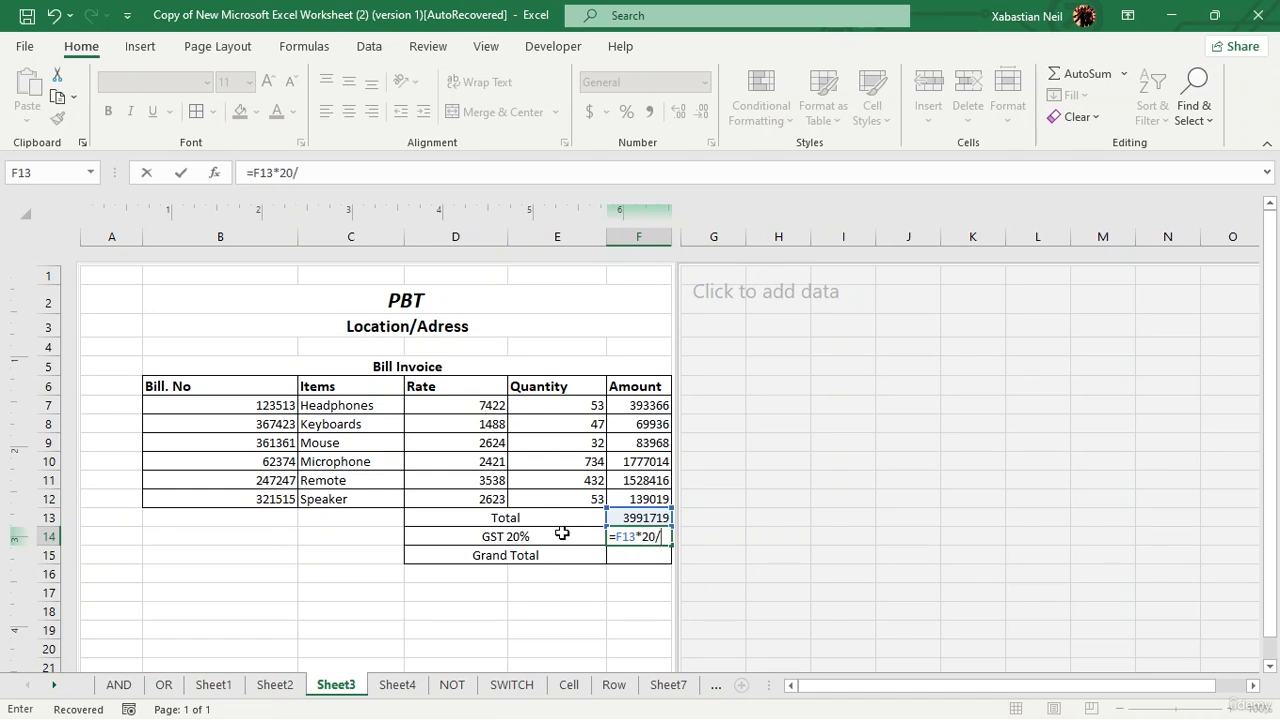
type("20/100")
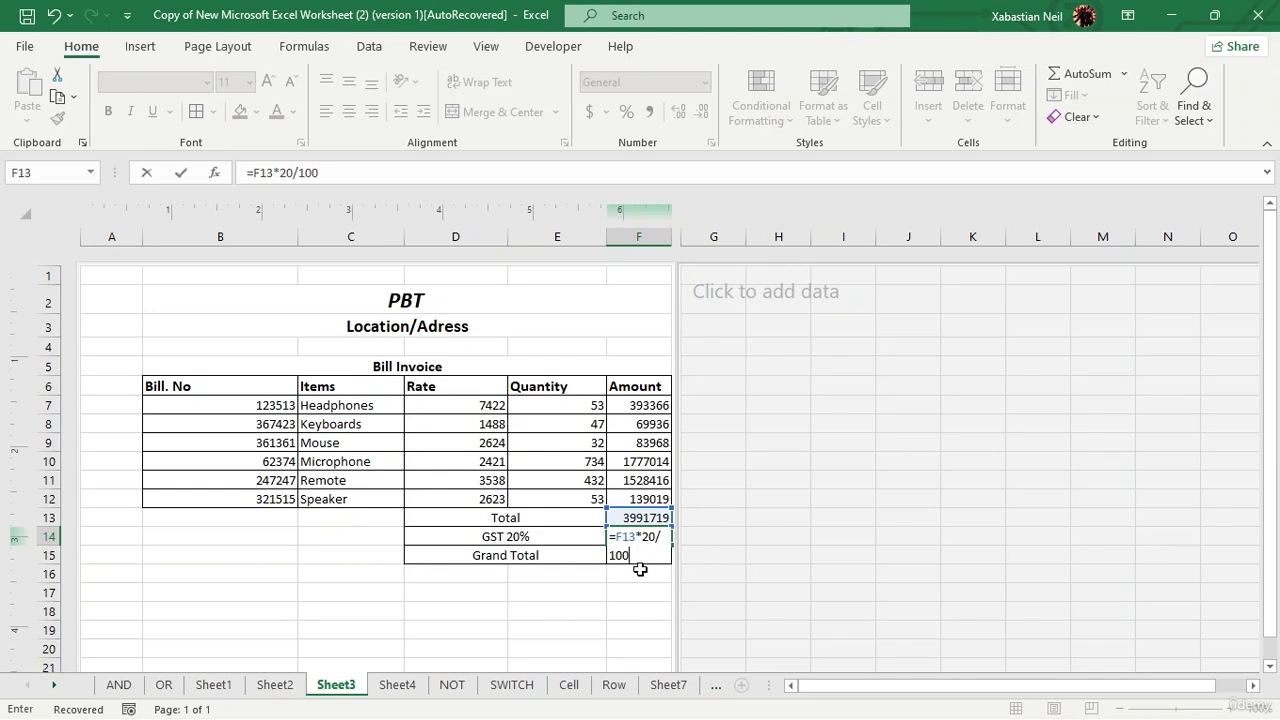
key("Return")
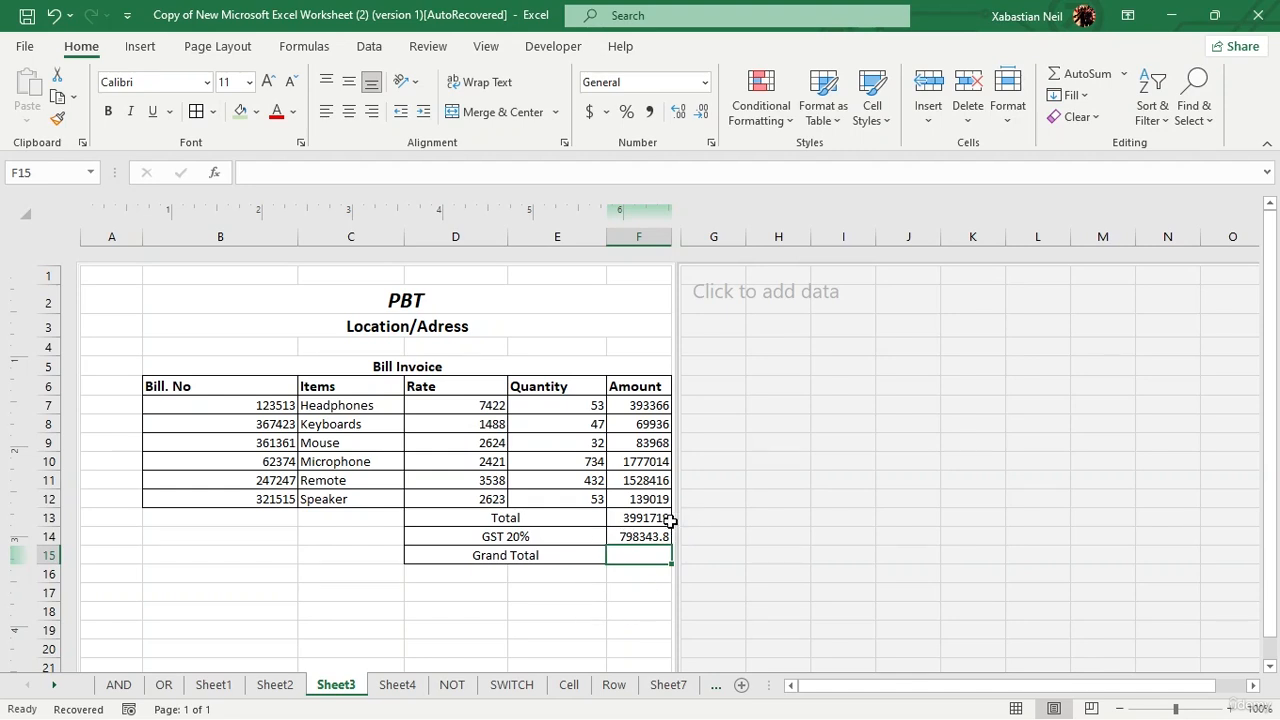
- Calculate the Grand Total in cell F15 with the formula =F13-F14
double_click(642, 551)
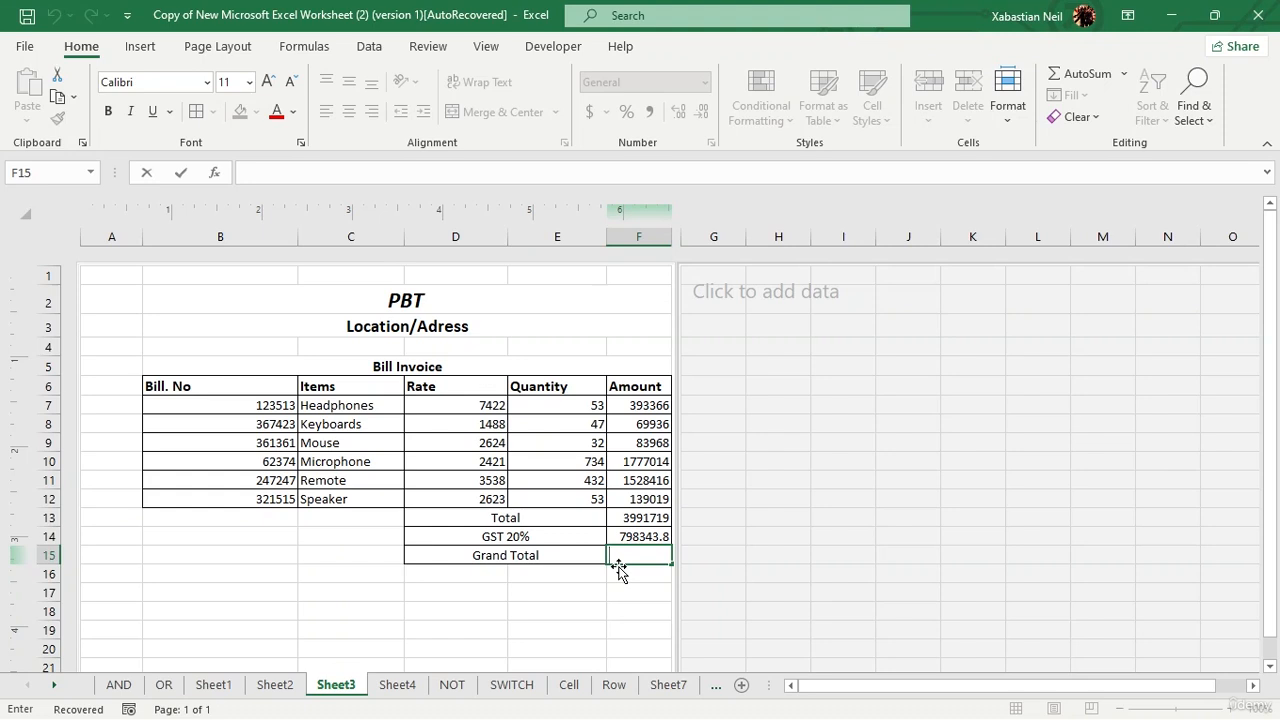
type("=")
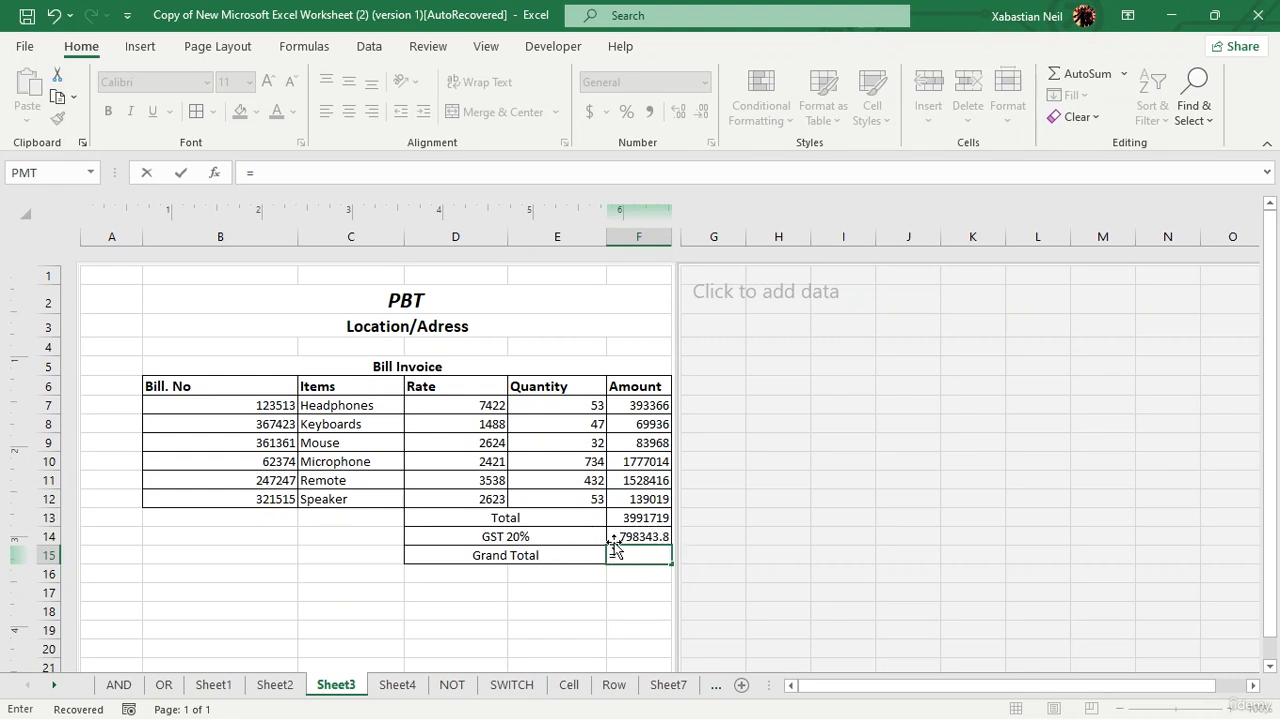
left_click(653, 555)
left_click(649, 522)
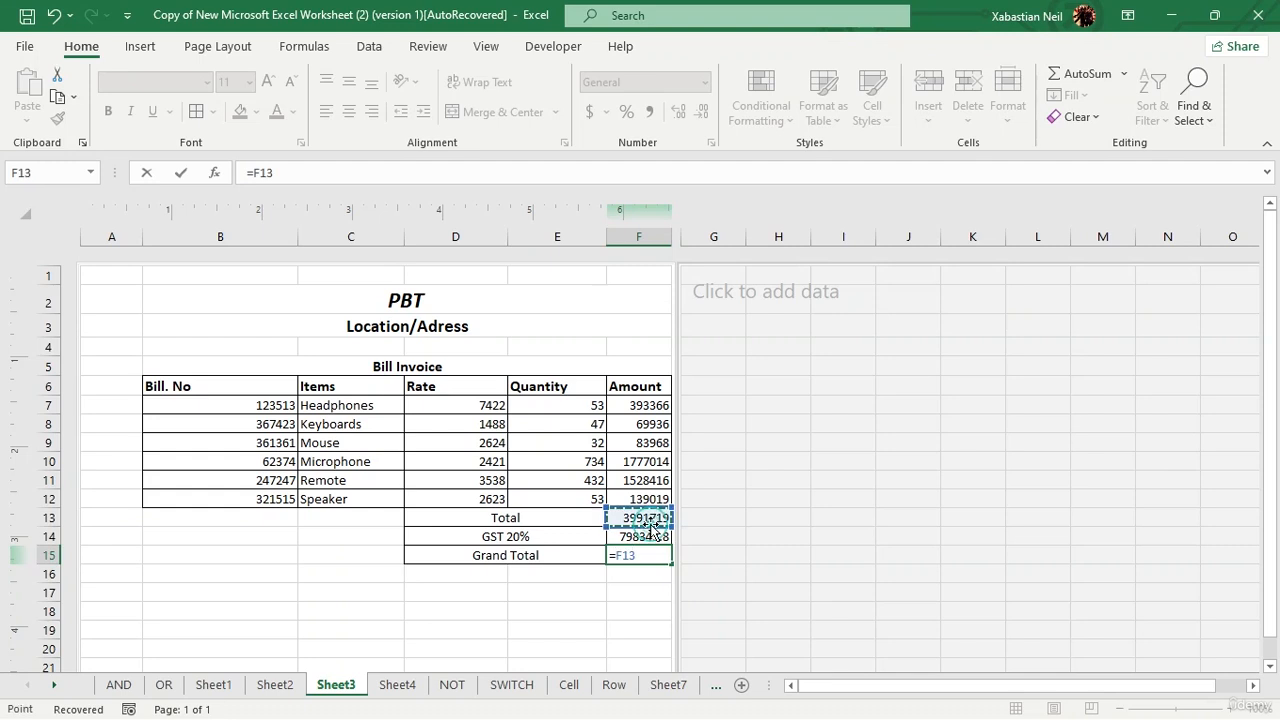
type("-")
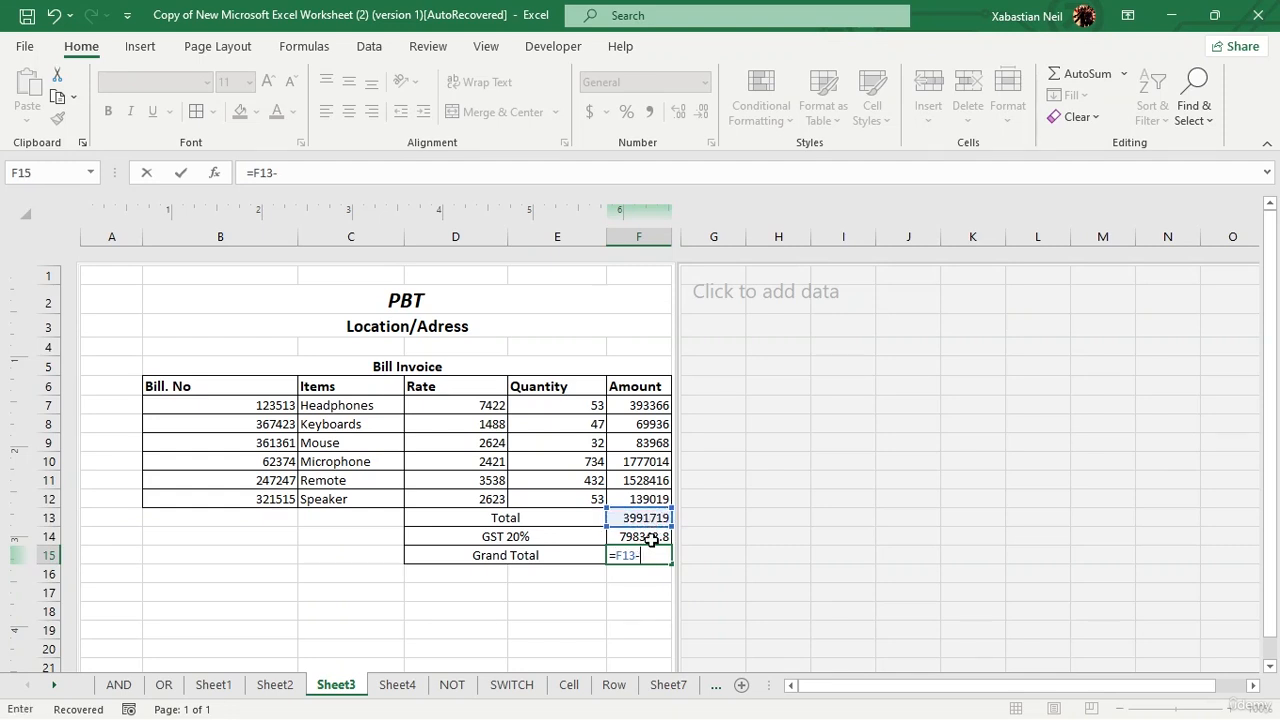
left_click(651, 539)
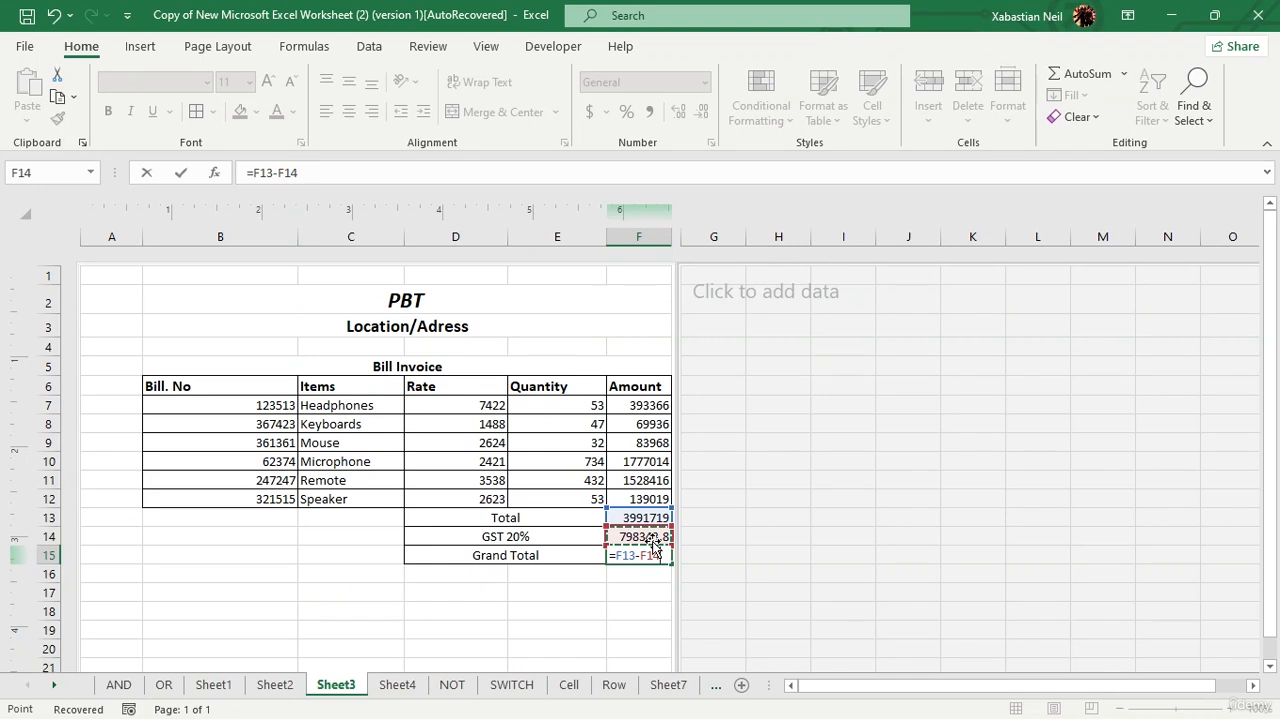
key("Return")
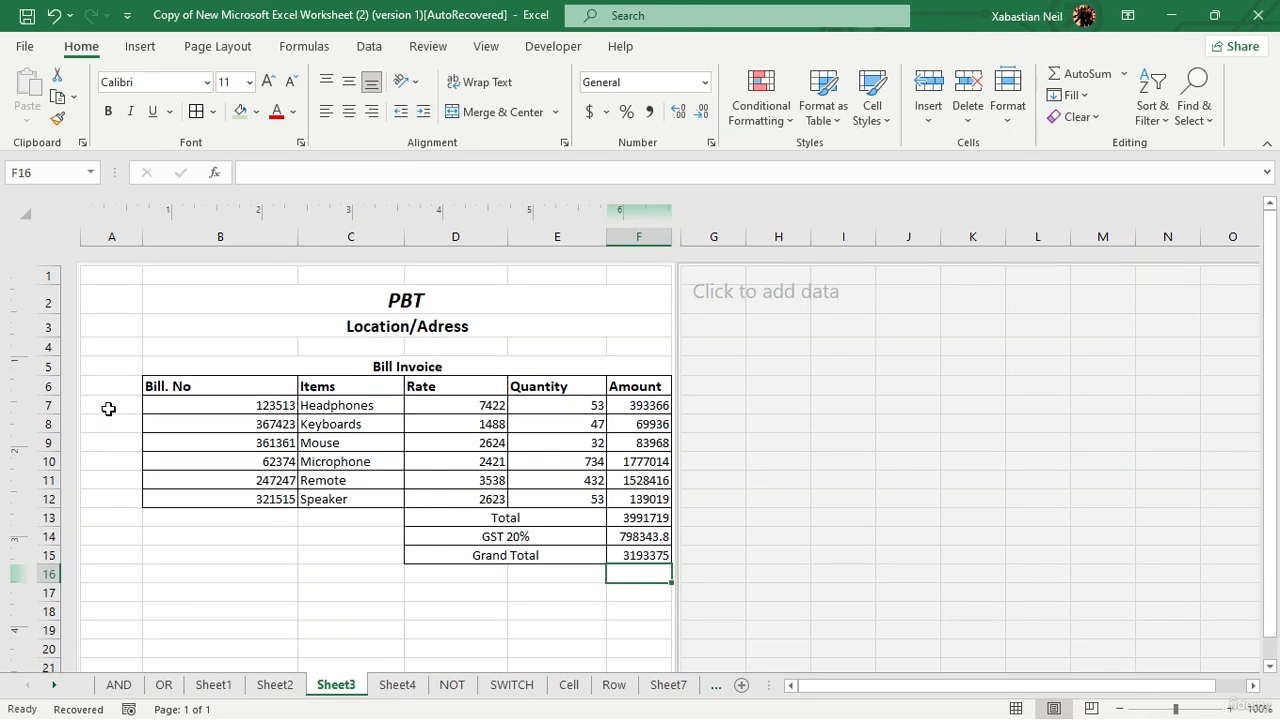
- Apply thick outside borders around the whole invoice range B1:F17
left_click_drag(177, 277, 609, 531)
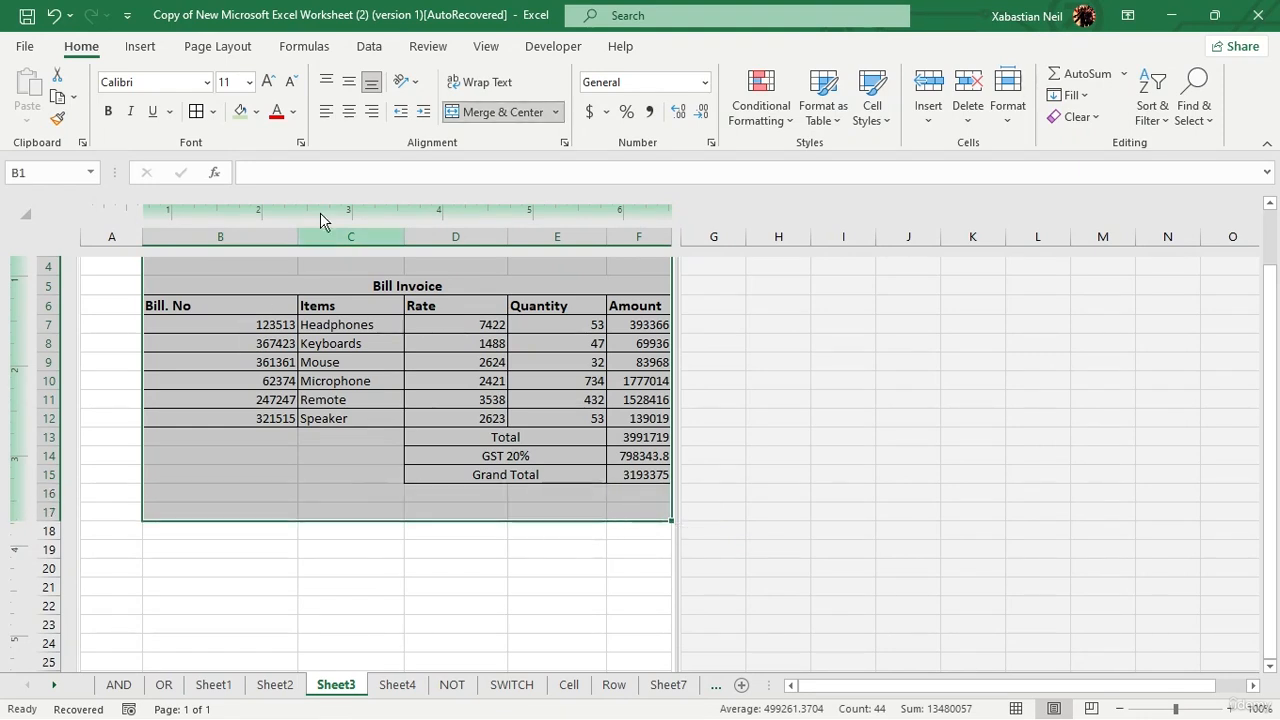
left_click(212, 111)
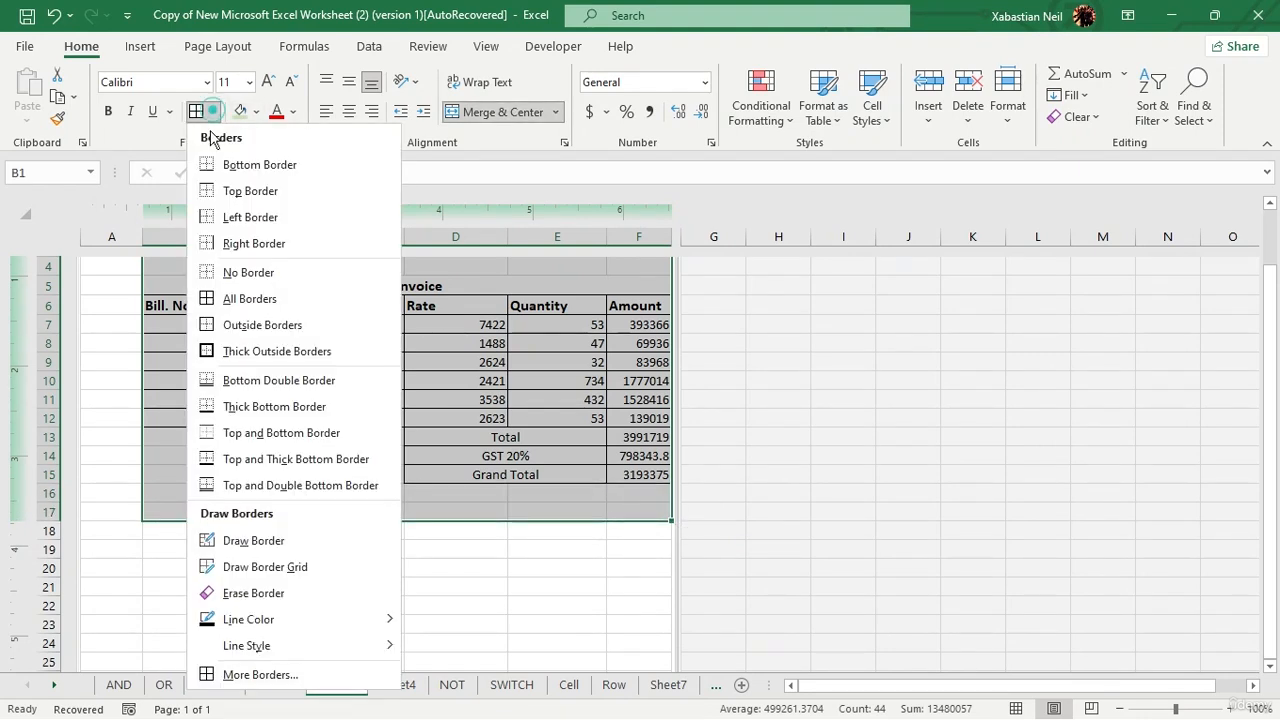
left_click(273, 348)
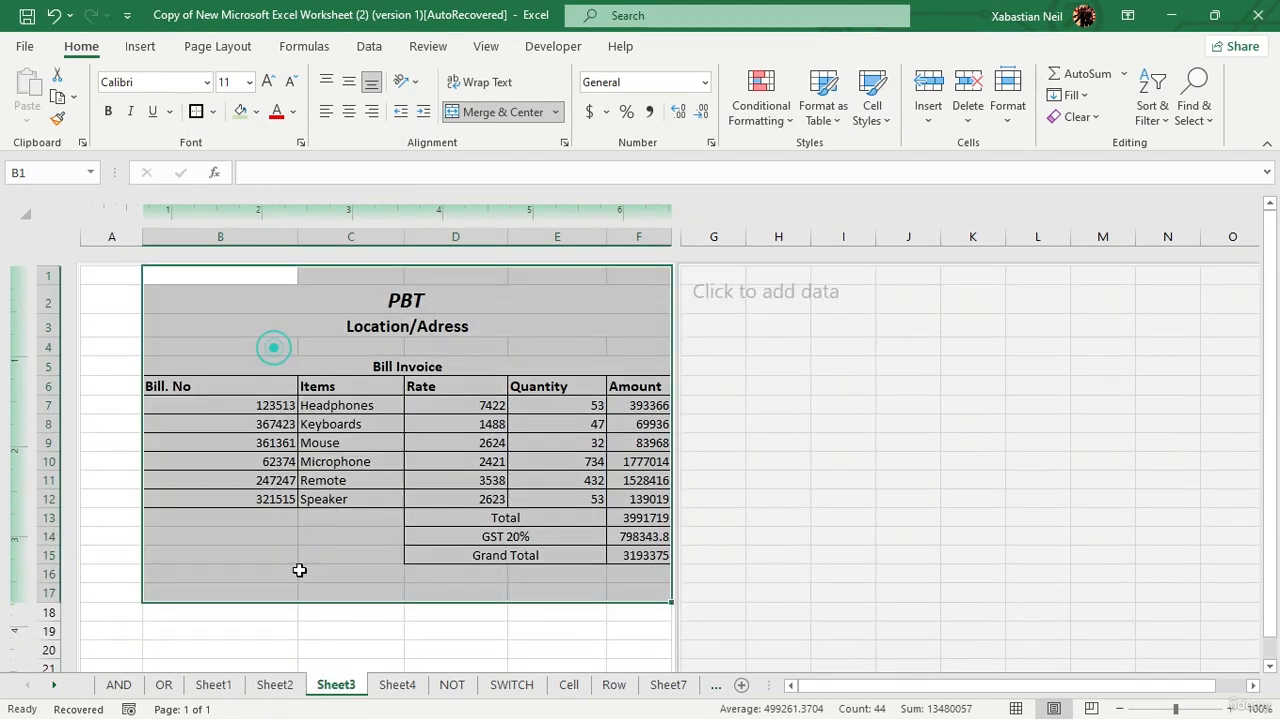
- Fill the invoice range B1:F17 with white to hide the gridlines inside the frame
left_click(256, 111)
left_click(245, 157)
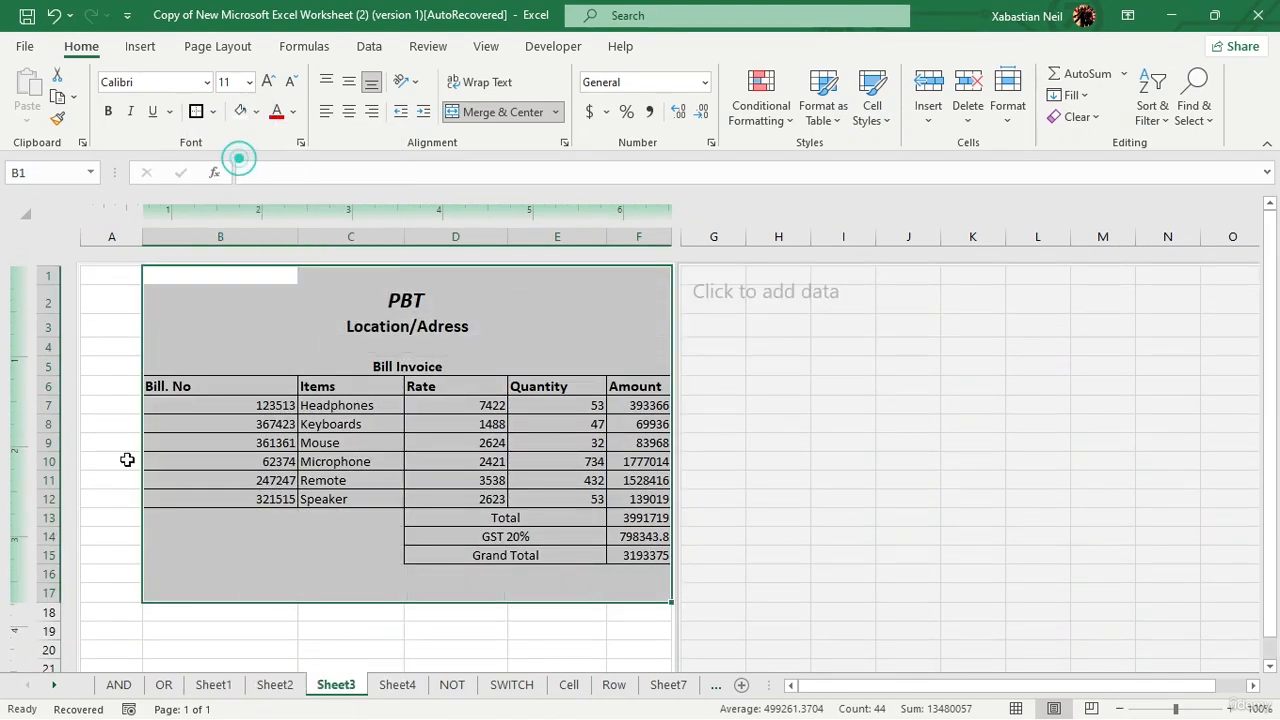
left_click(366, 295)
left_click(702, 236)
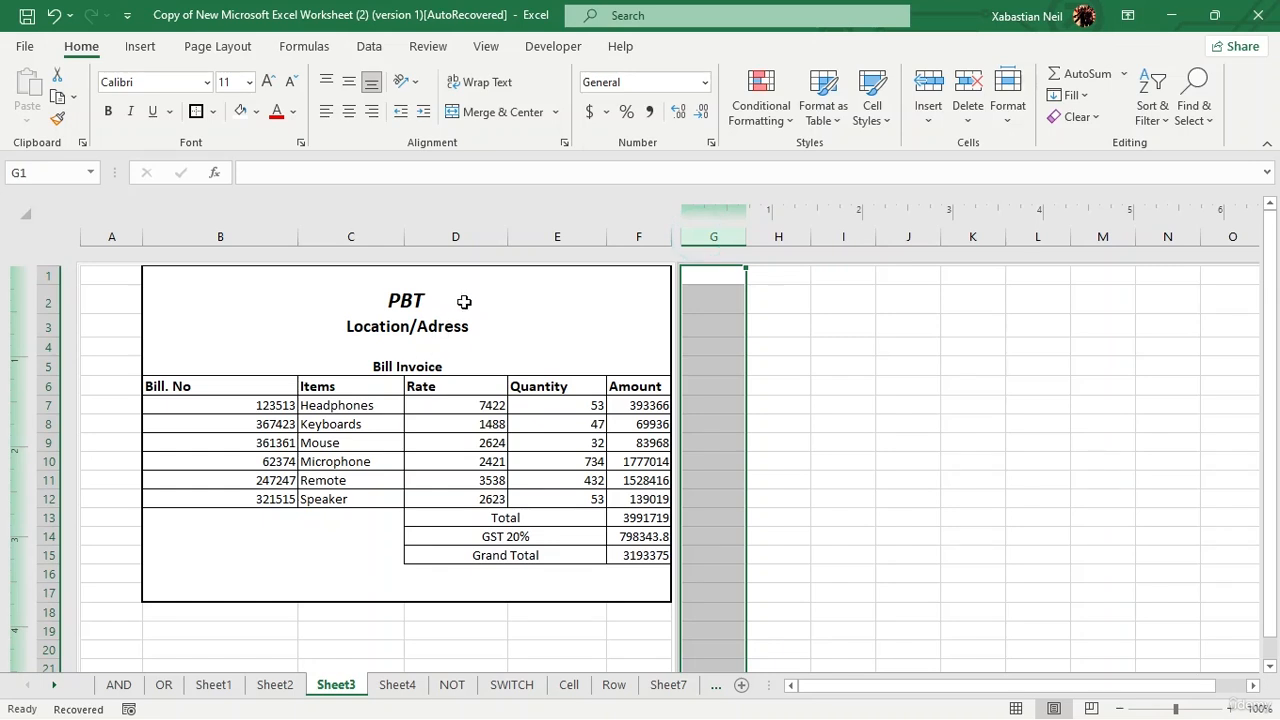
- Apply all borders to the PBT title and Location/Adress rows in B2:F3
left_click_drag(464, 301, 490, 321)
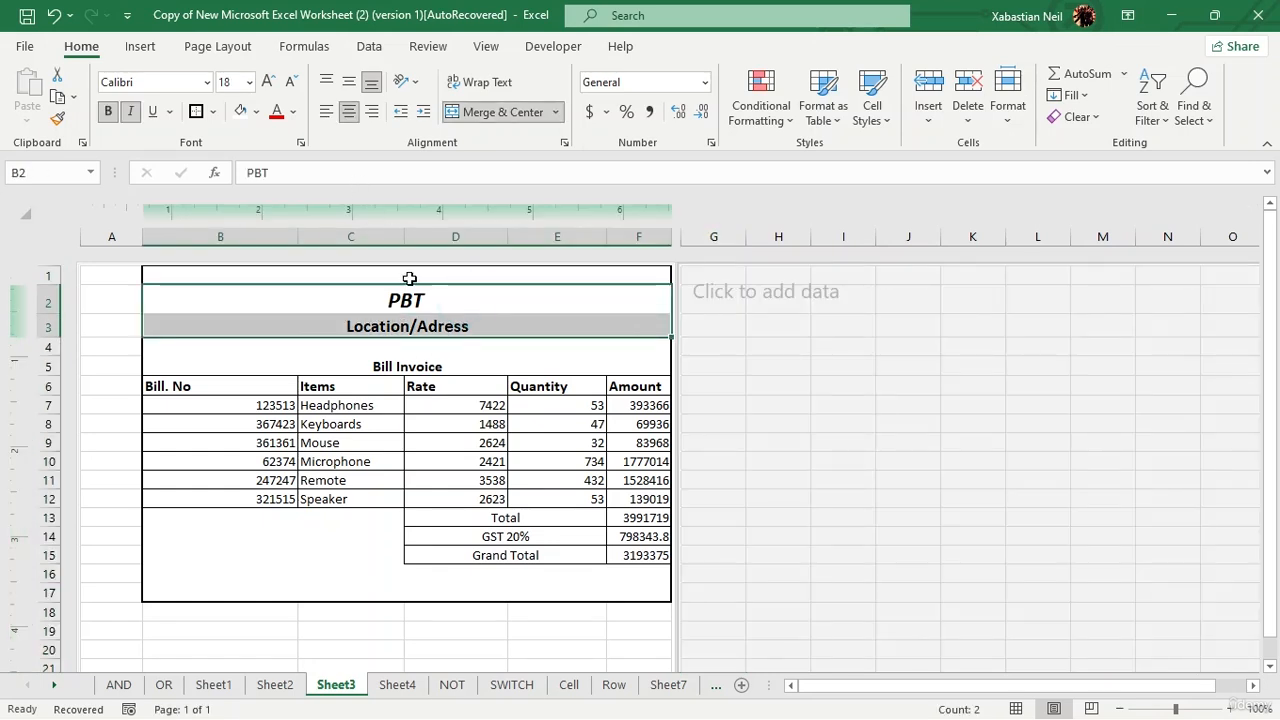
left_click(211, 112)
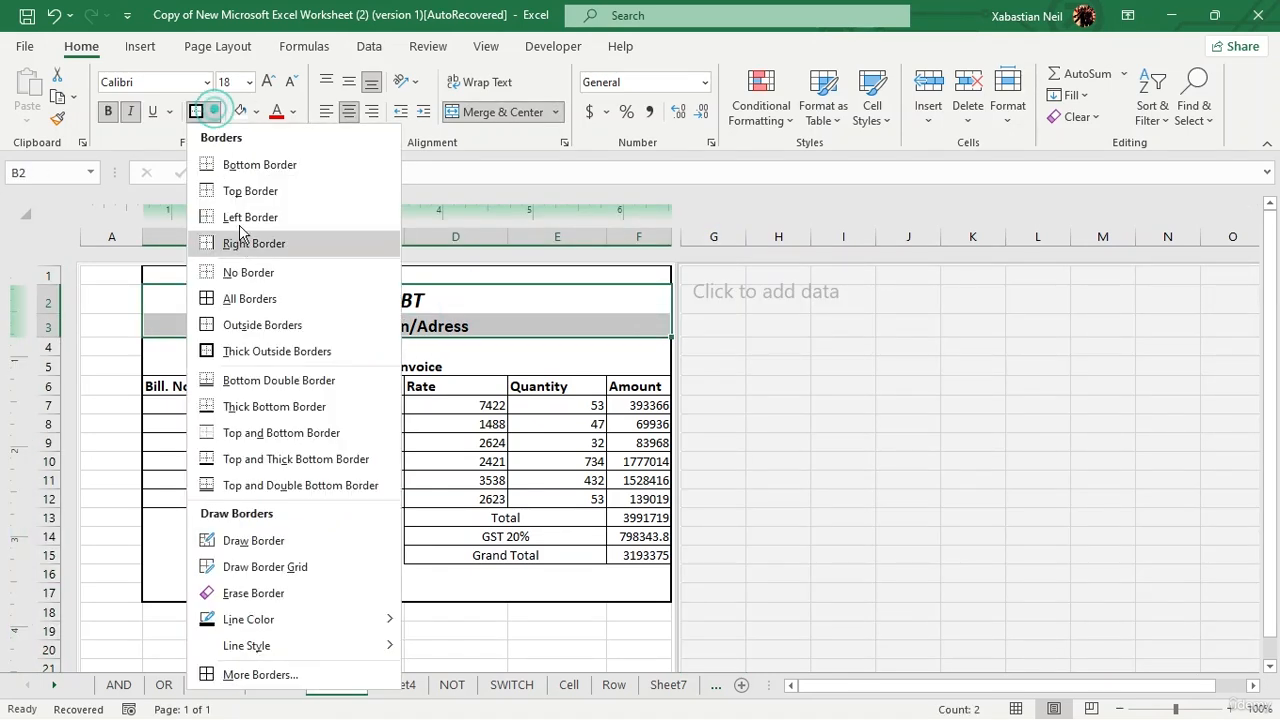
left_click(276, 300)
left_click(712, 323)
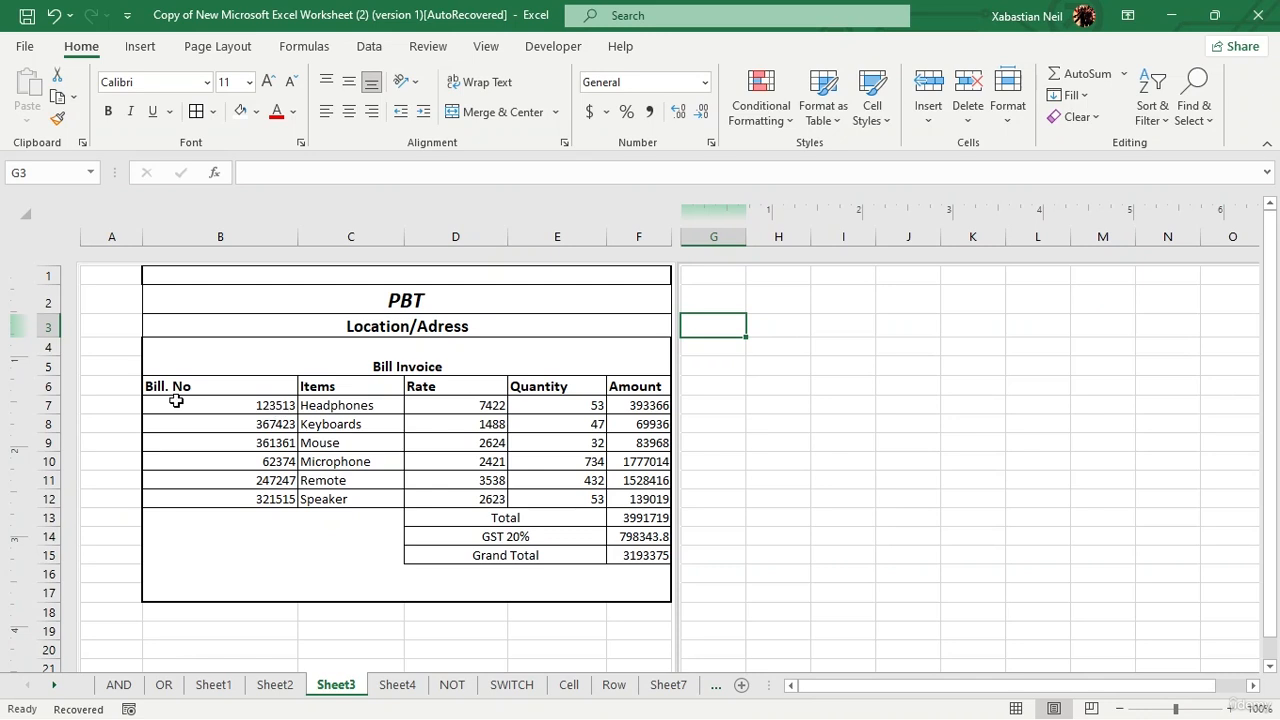
- Autofit the width of column B to its Bill. No contents
double_click(297, 237)
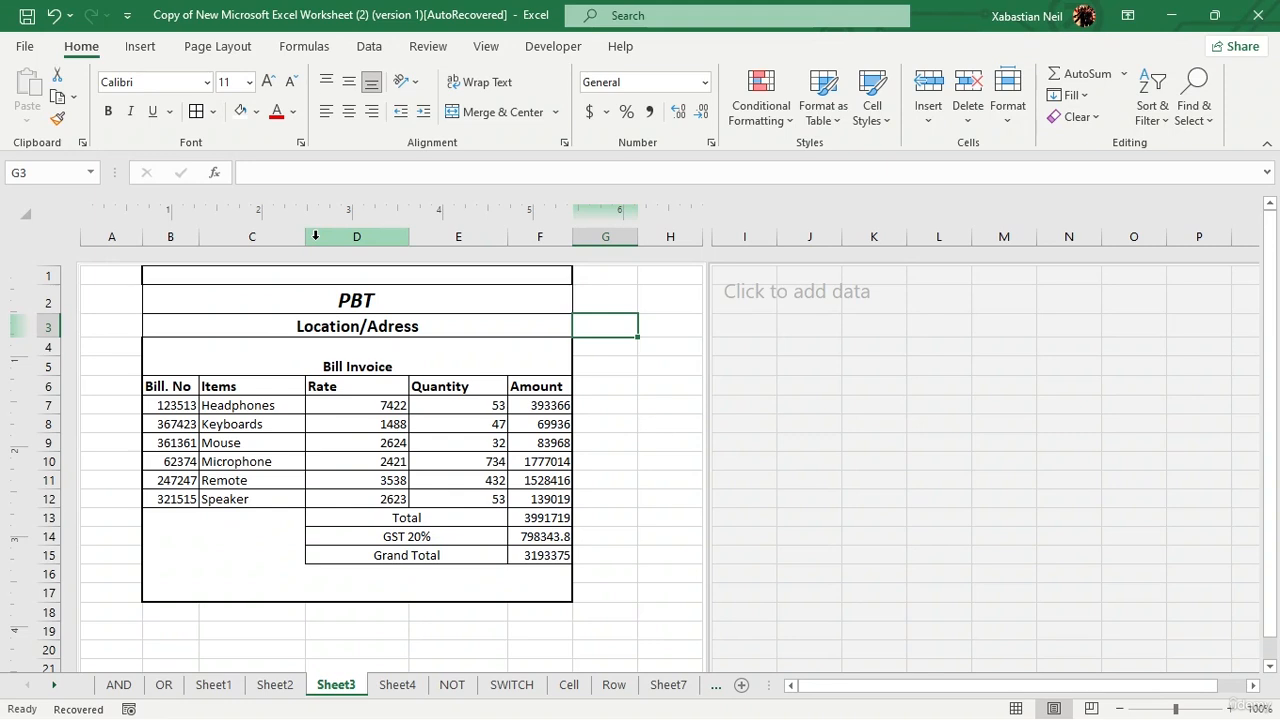
left_click(645, 424)
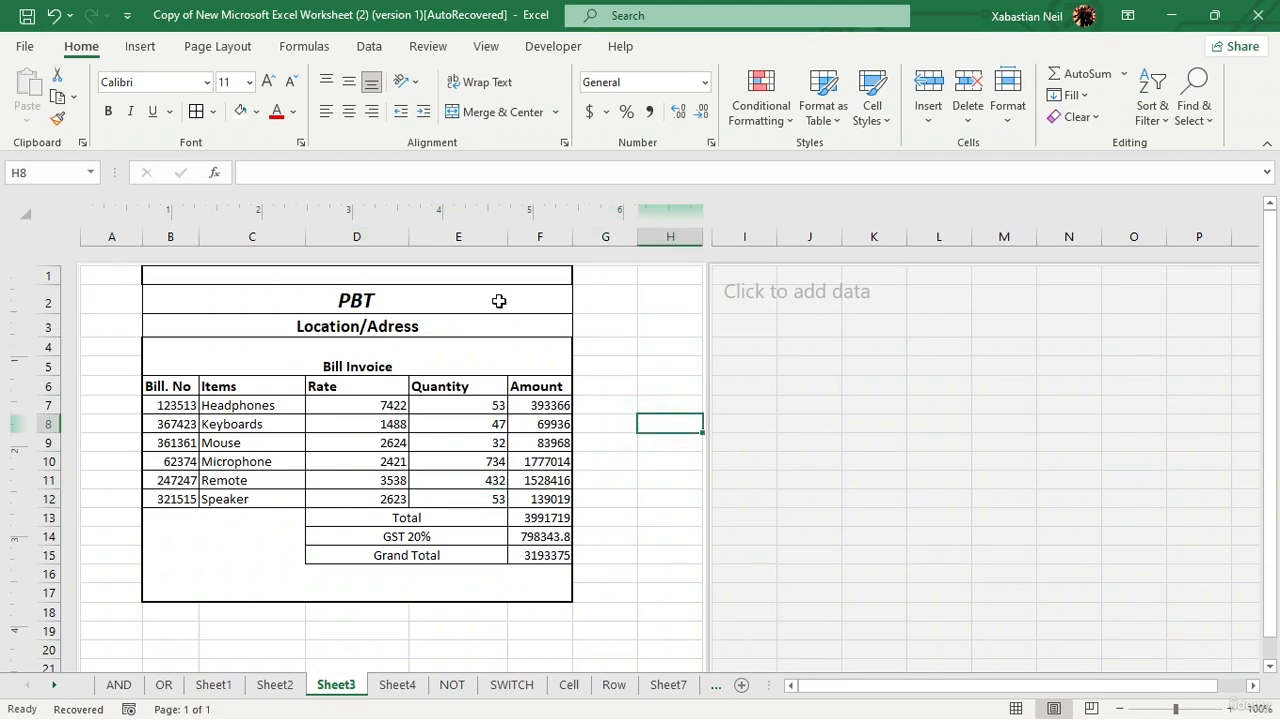